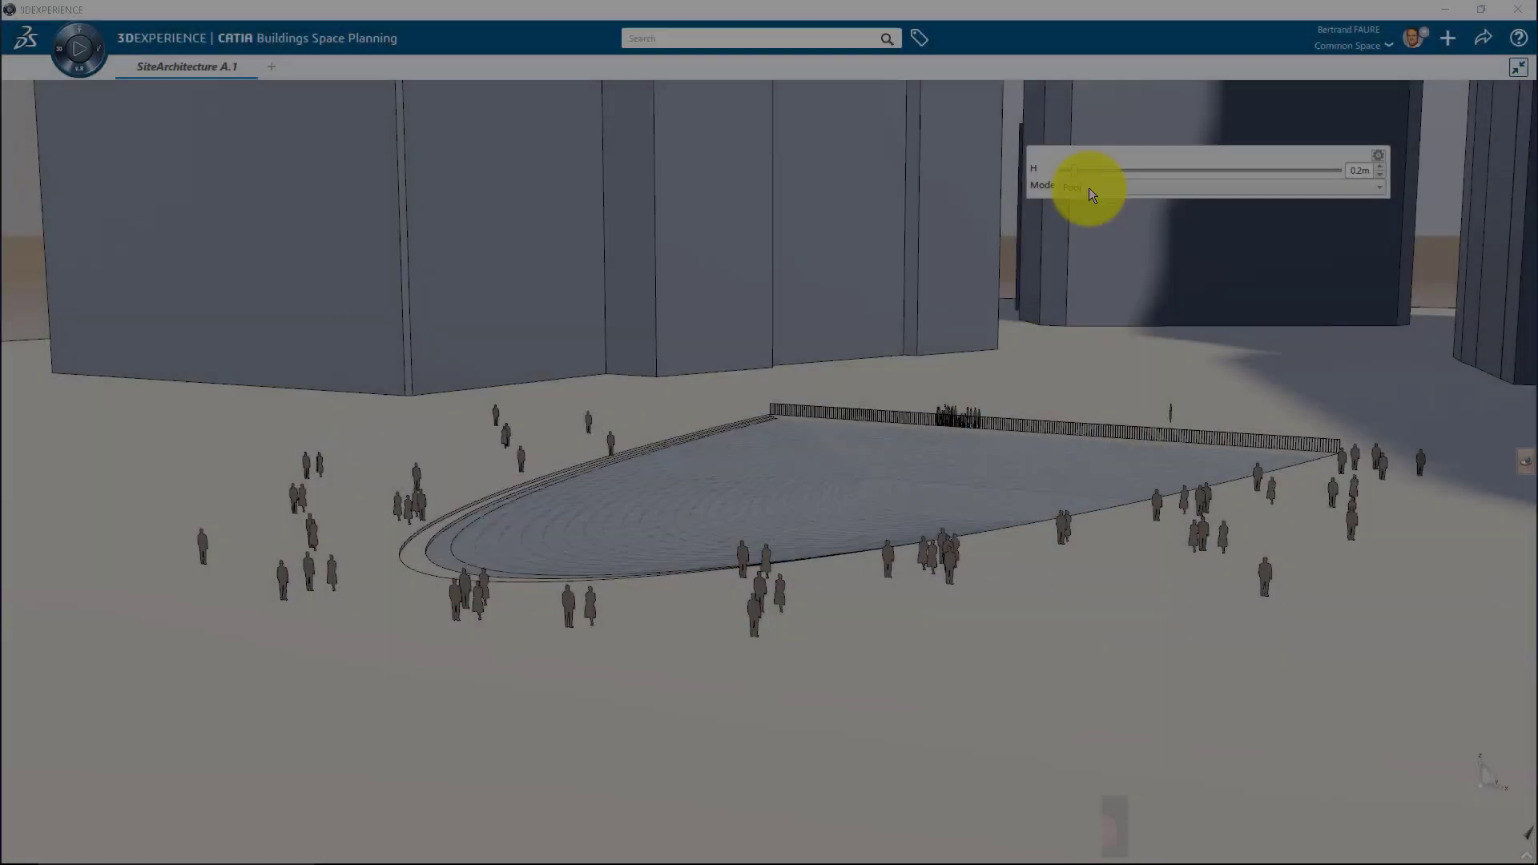
Raise the H parameter to 5 m and switch Mode to Concert
{"action": "left_click_drag", "start_coordinate": [1076, 173], "coordinate": [1348, 182]}
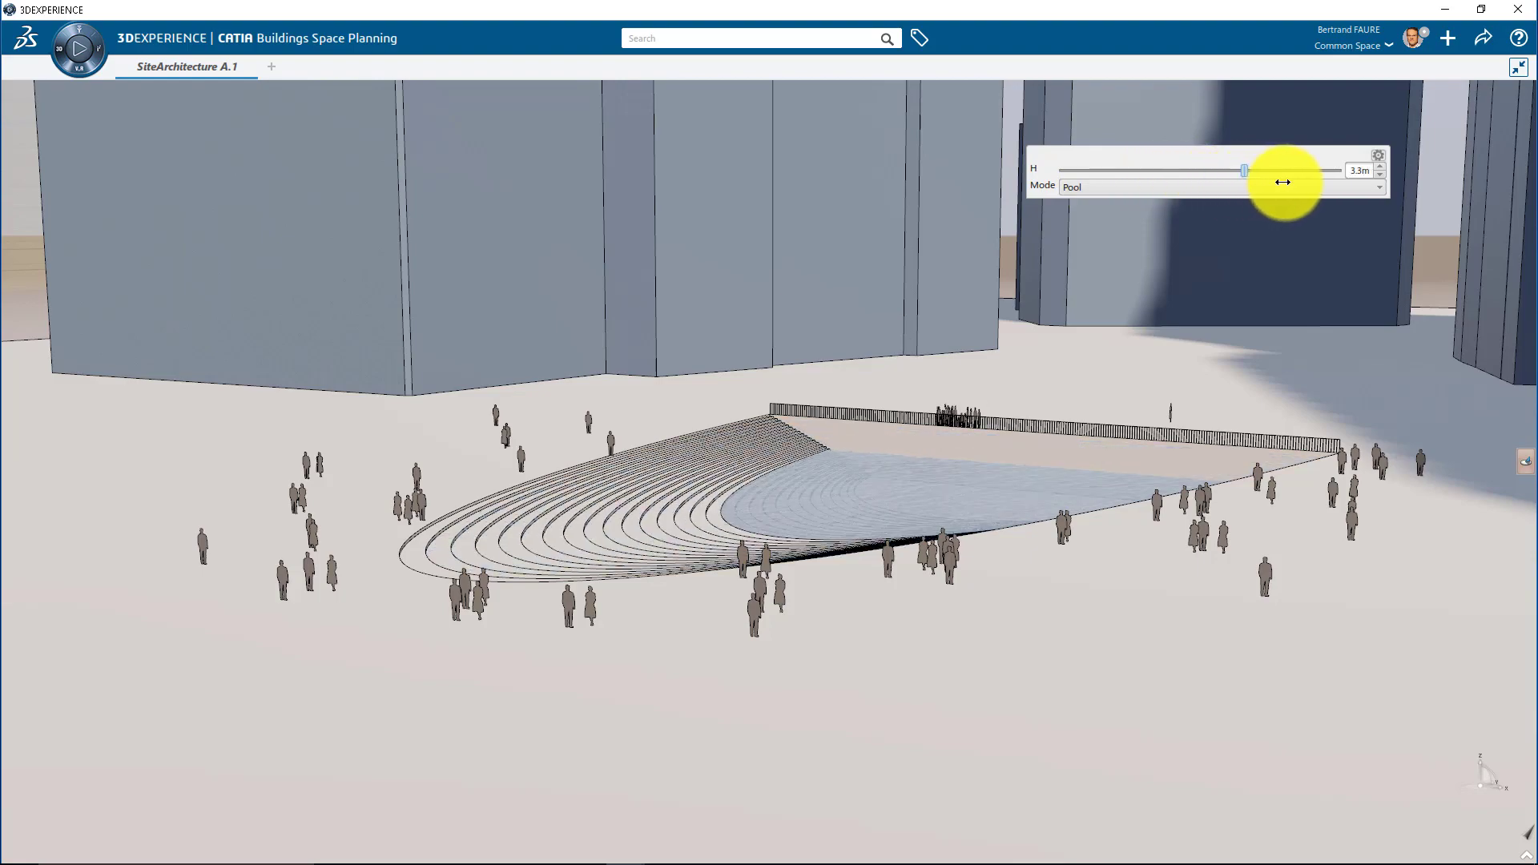
{"action": "left_click", "coordinate": [1348, 187]}
{"action": "left_click", "coordinate": [1346, 205]}
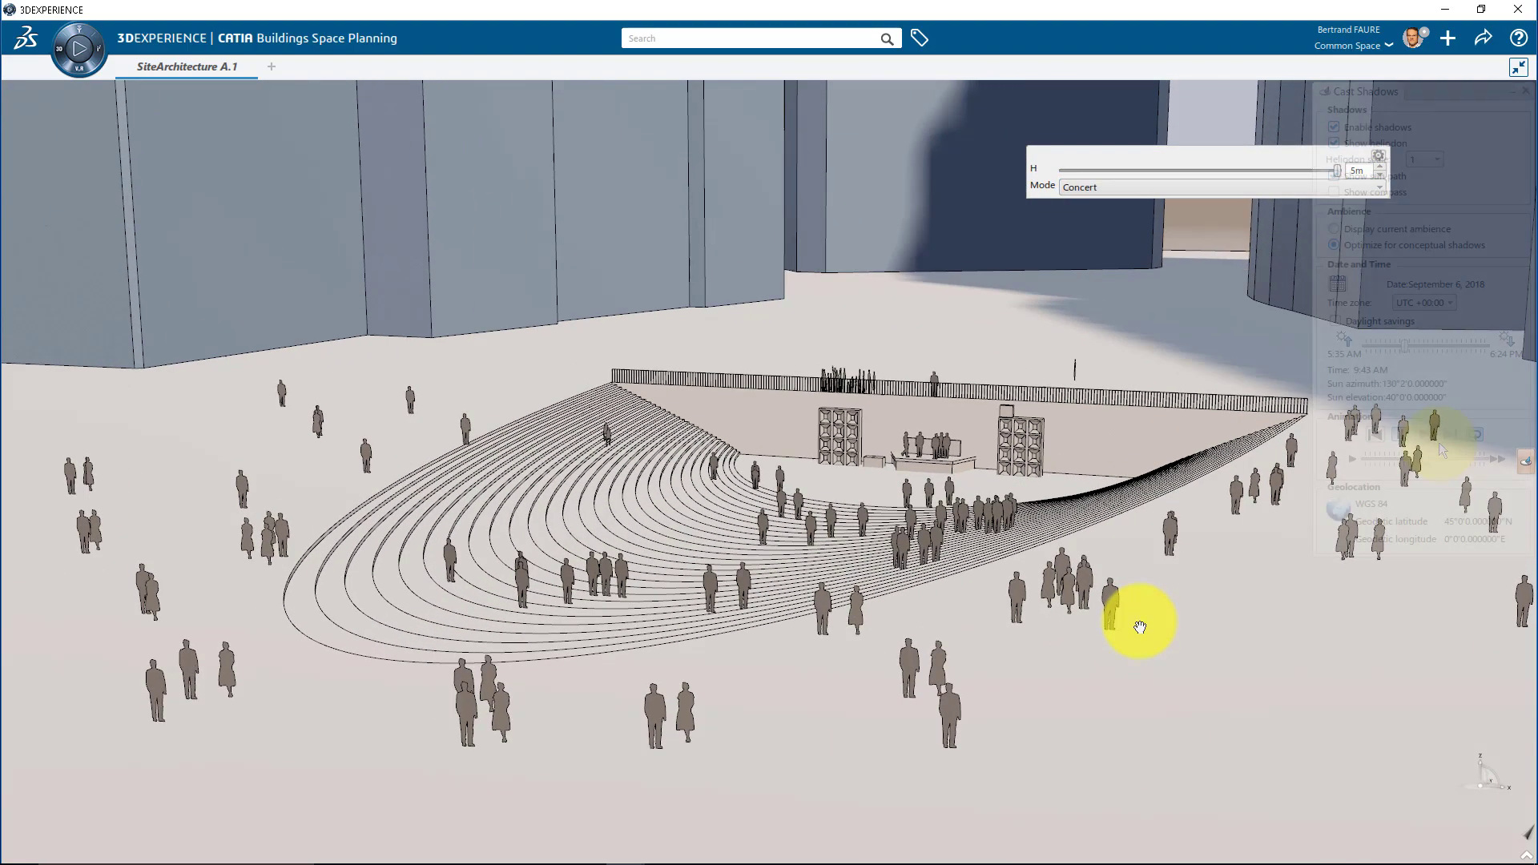
Play the sun shadow animation and switch Mode to Pool while lowering H
{"action": "left_click", "coordinate": [1425, 434]}
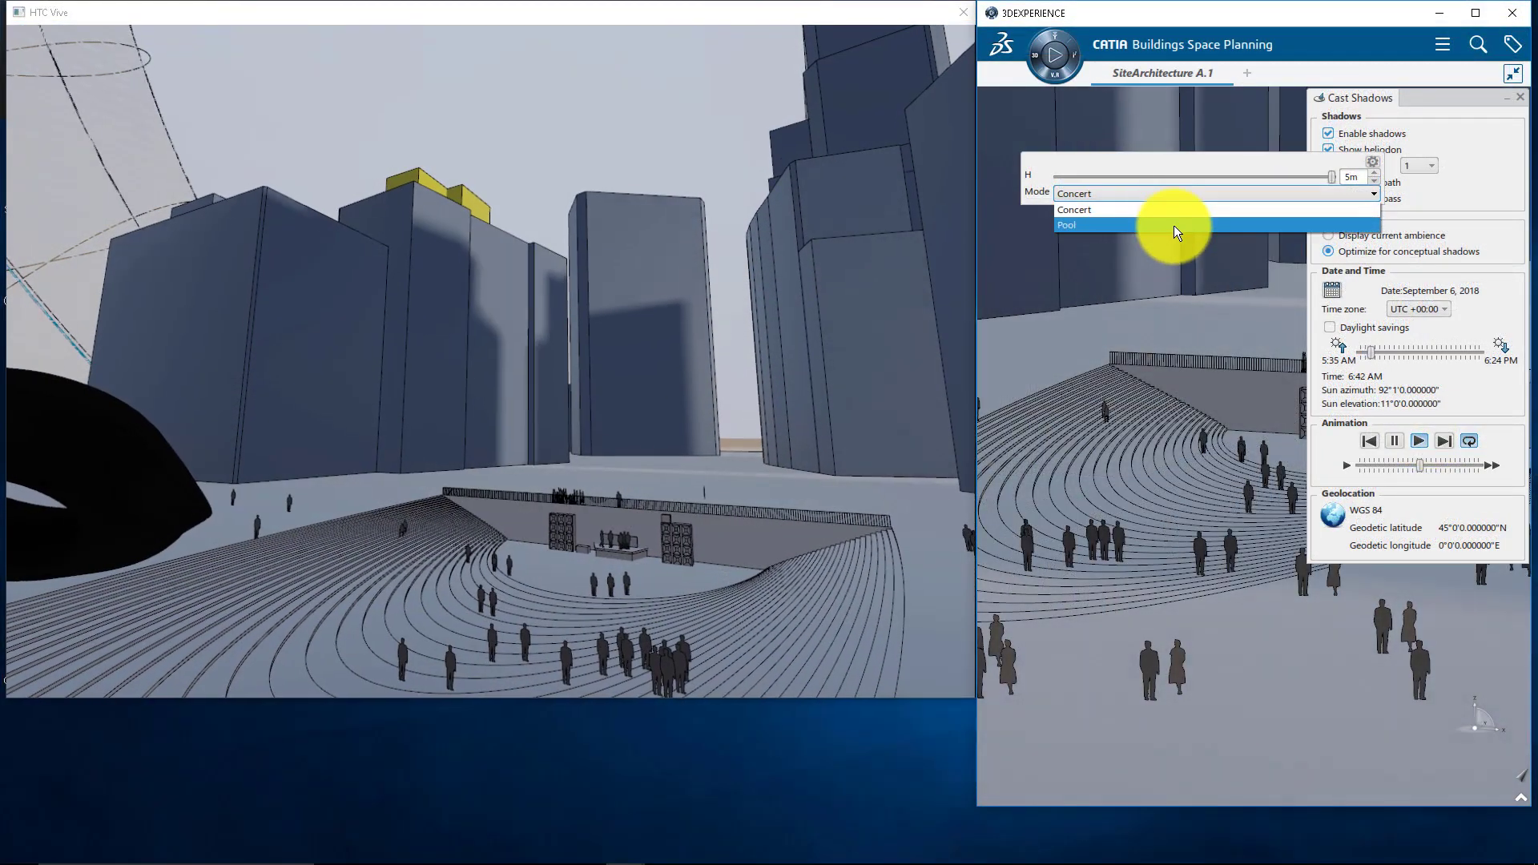
{"action": "left_click", "coordinate": [1174, 224]}
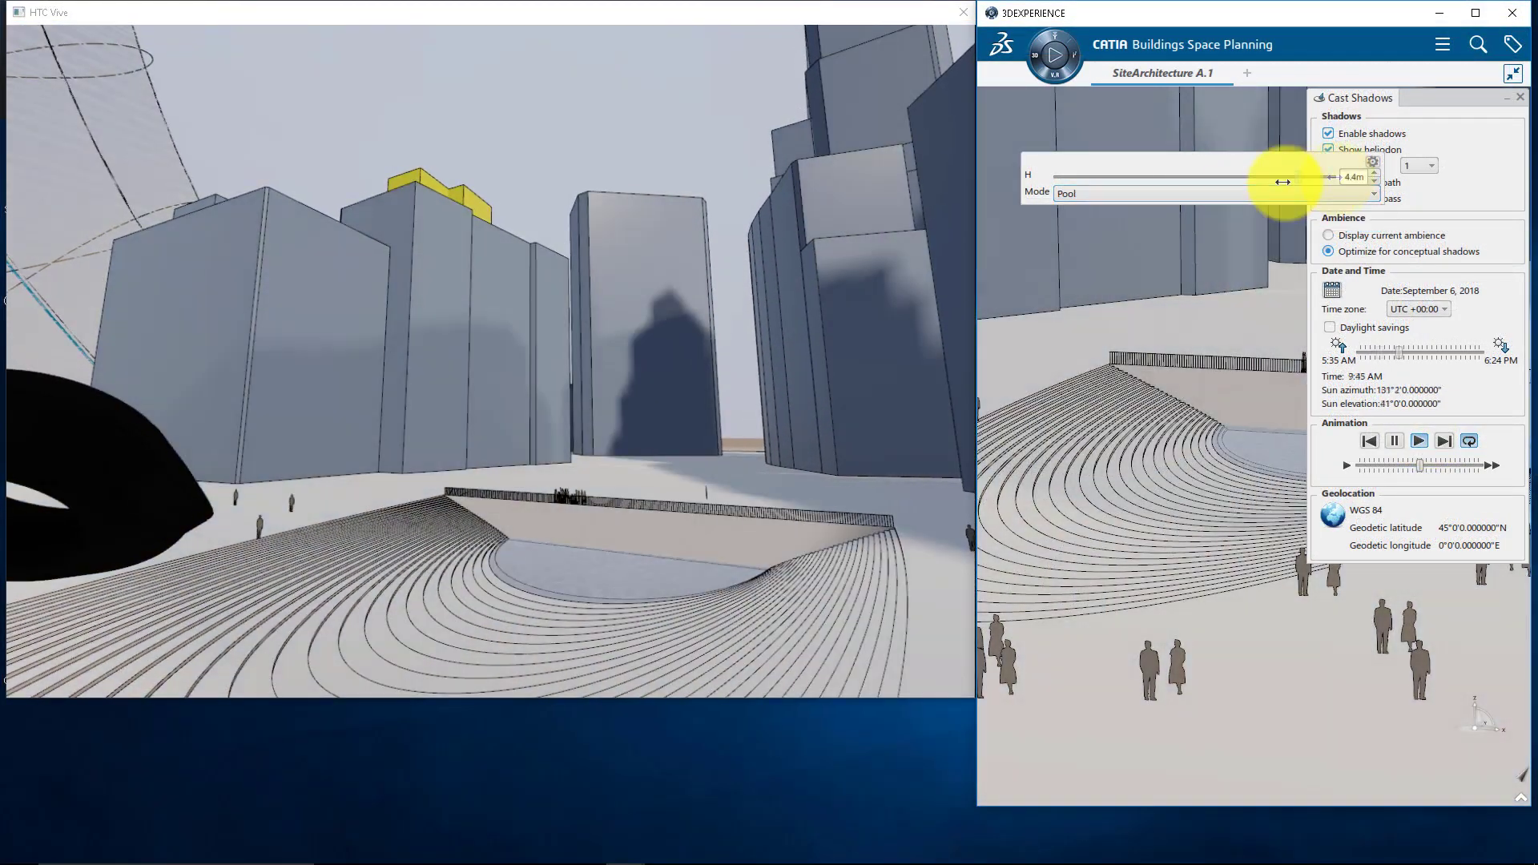
{"action": "left_click_drag", "start_coordinate": [1282, 182], "coordinate": [1182, 192]}
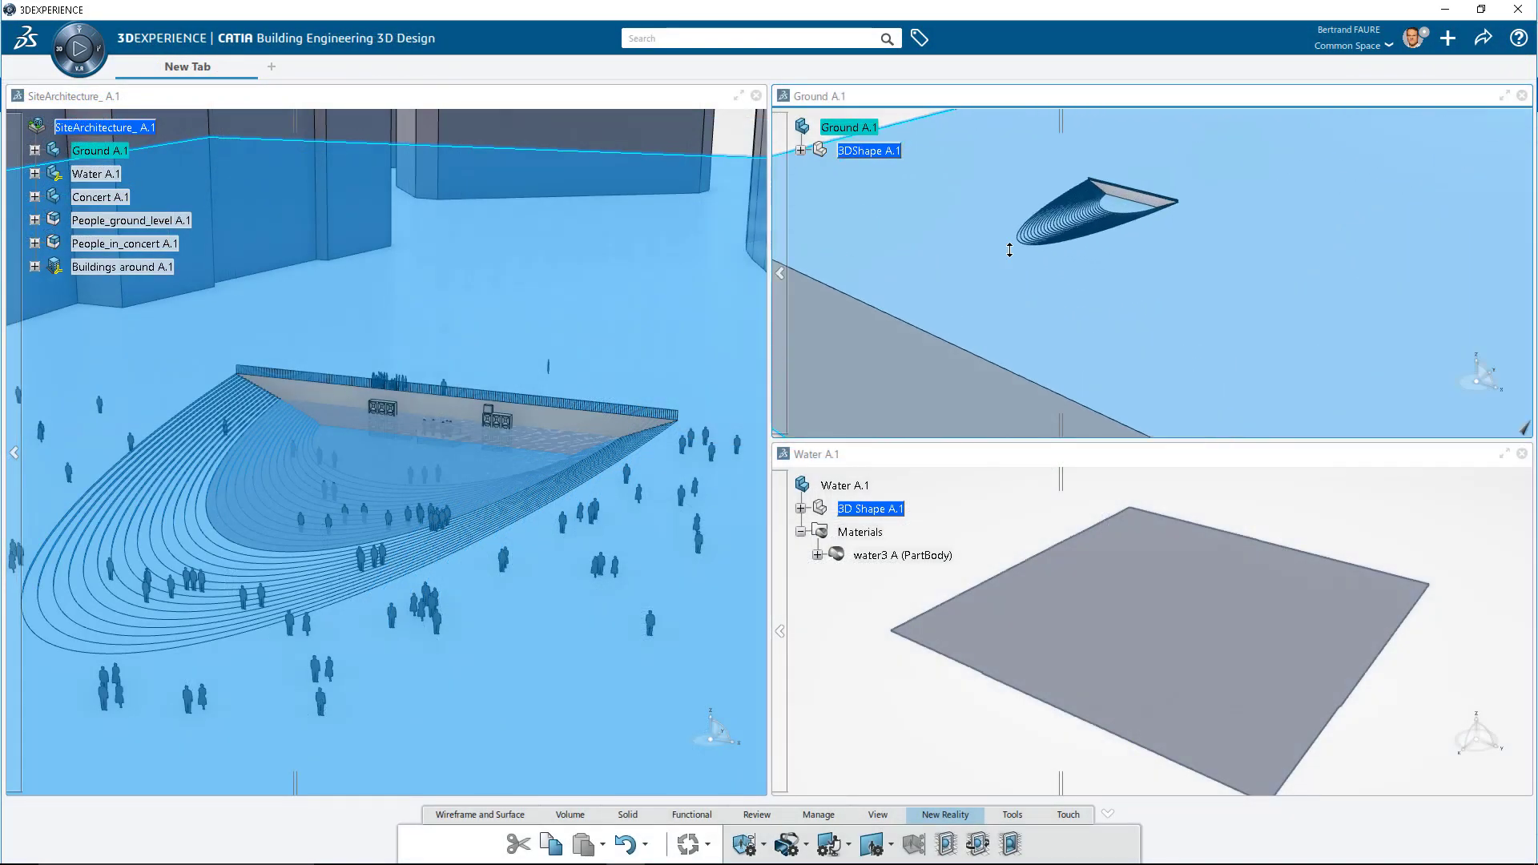
Examine the Ground A.1 and Water A.1 components, then maximize the SiteArchitecture_ window to inspect the whole site with its surrounding buildings
{"action": "middle_click_drag", "start_coordinate": [1009, 250], "coordinate": [1077, 278]}
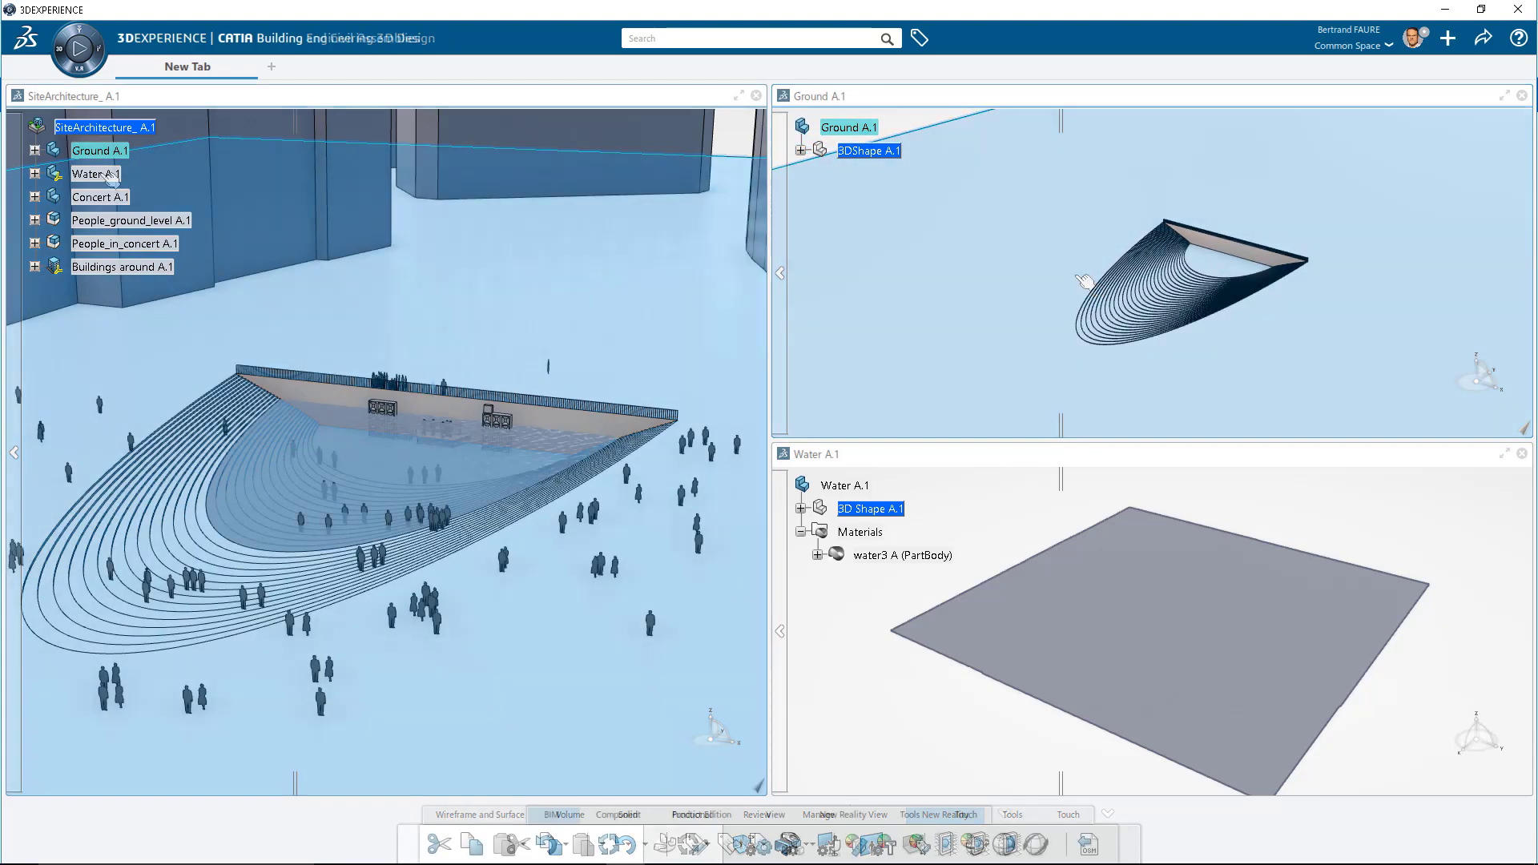
{"action": "left_click", "coordinate": [112, 177]}
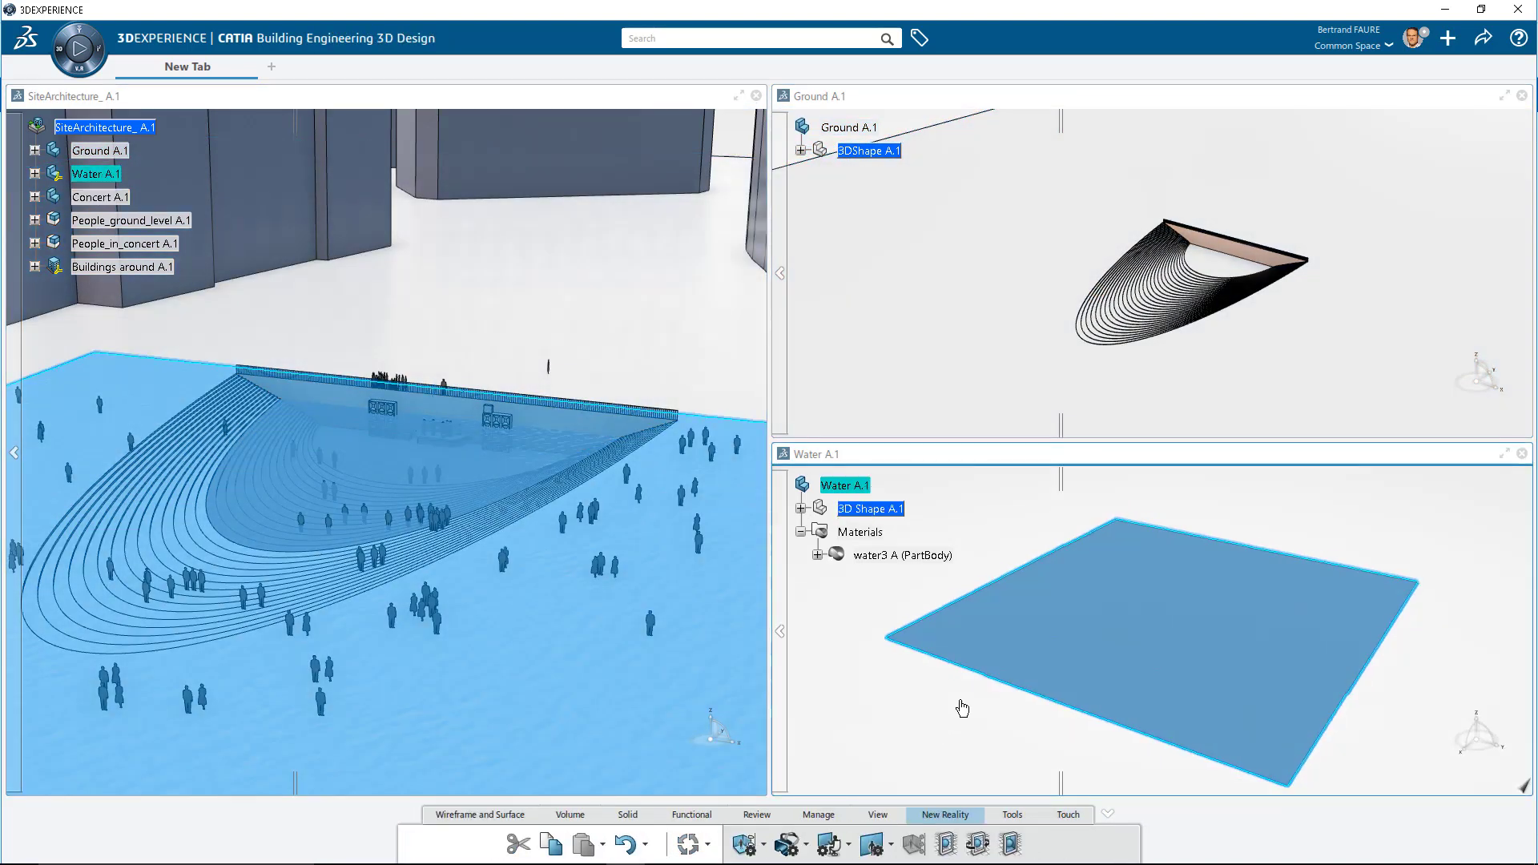
{"action": "middle_click_drag", "start_coordinate": [1077, 649], "coordinate": [998, 381]}
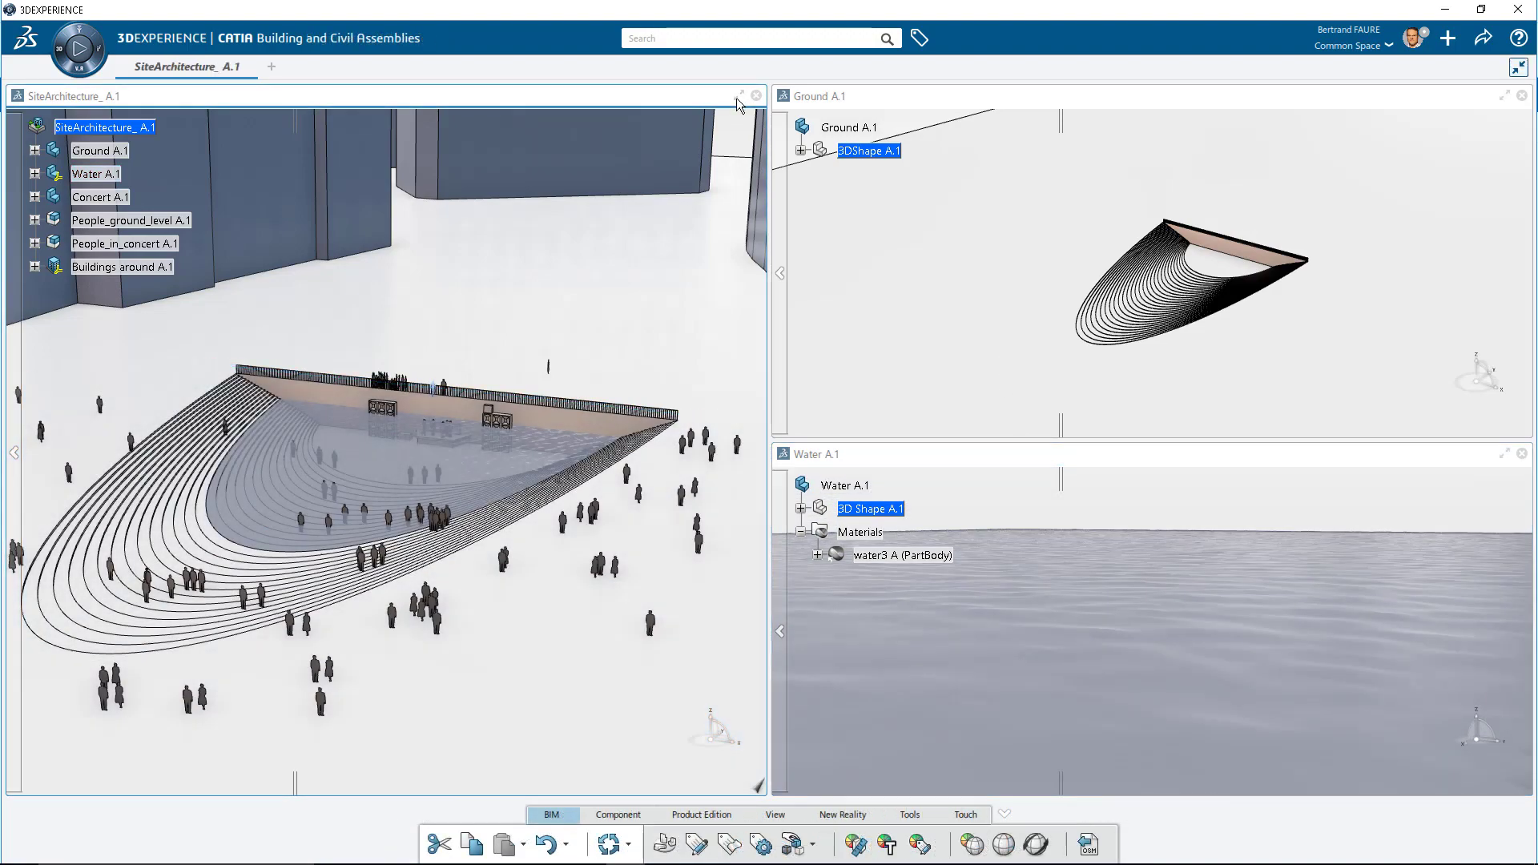
{"action": "left_click", "coordinate": [738, 96]}
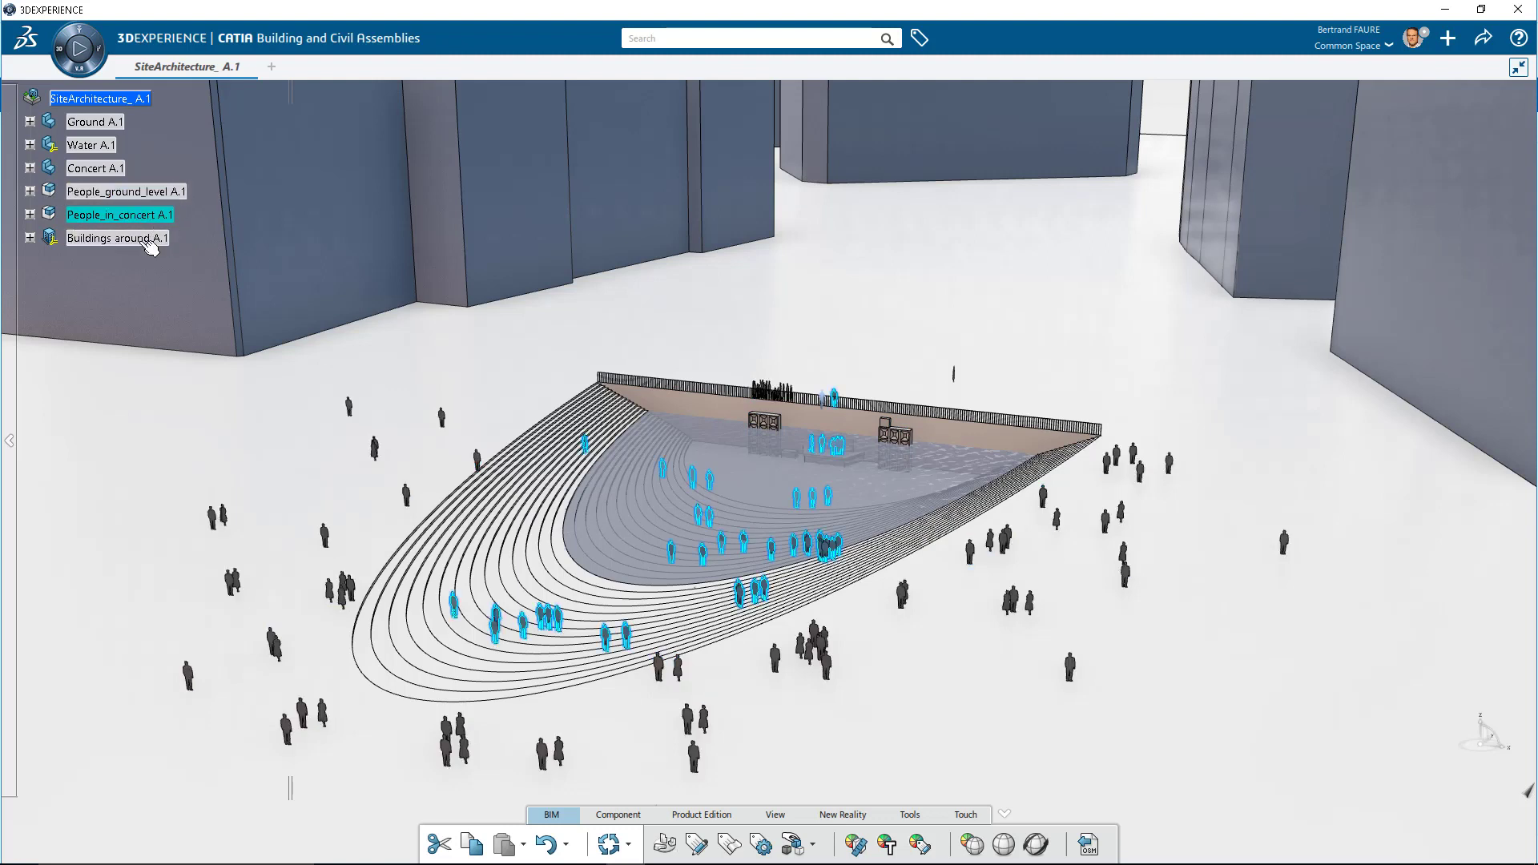
{"action": "middle_click_drag", "start_coordinate": [578, 257], "coordinate": [572, 484]}
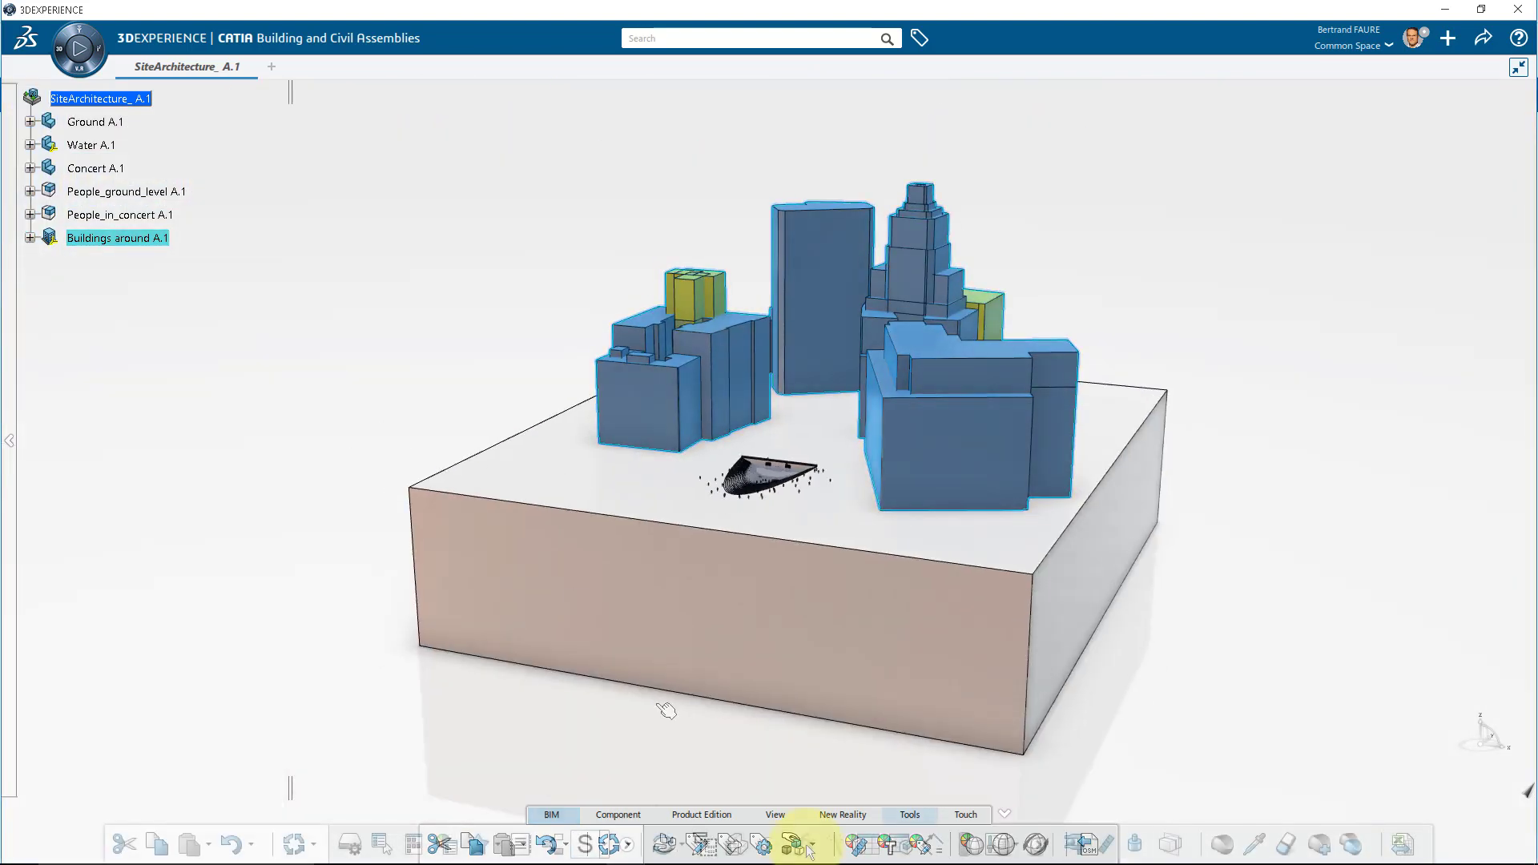
Add a Knowledge Engineering Specification titled KESP to SiteArchitecture_ by creating an external parameter in Formulas, without creating a parameter on a PLM attribute
{"action": "left_click", "coordinate": [910, 815]}
{"action": "left_click", "coordinate": [804, 845]}
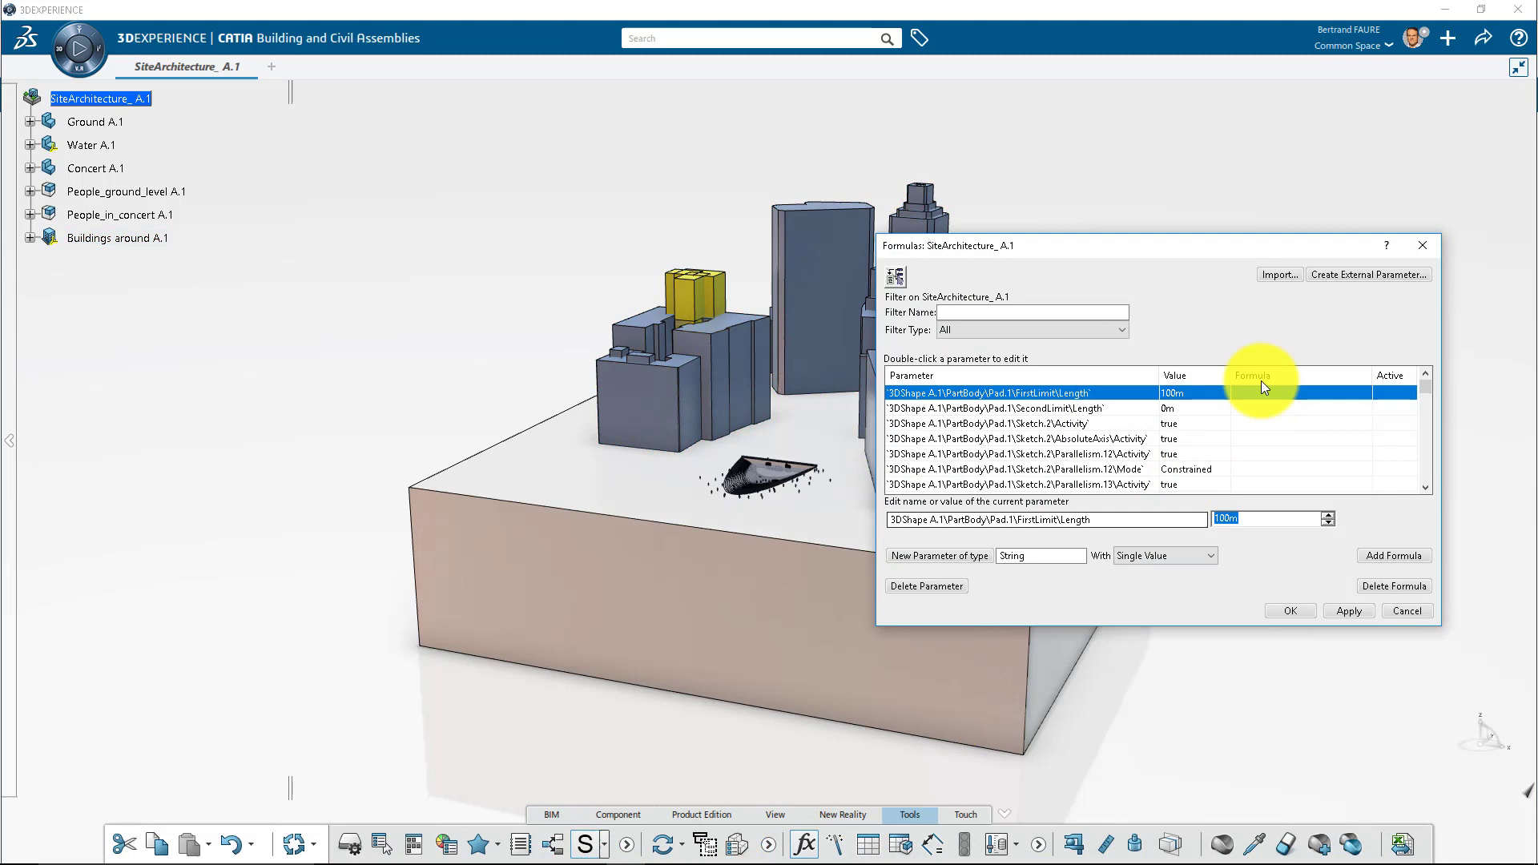
{"action": "left_click", "coordinate": [1335, 275]}
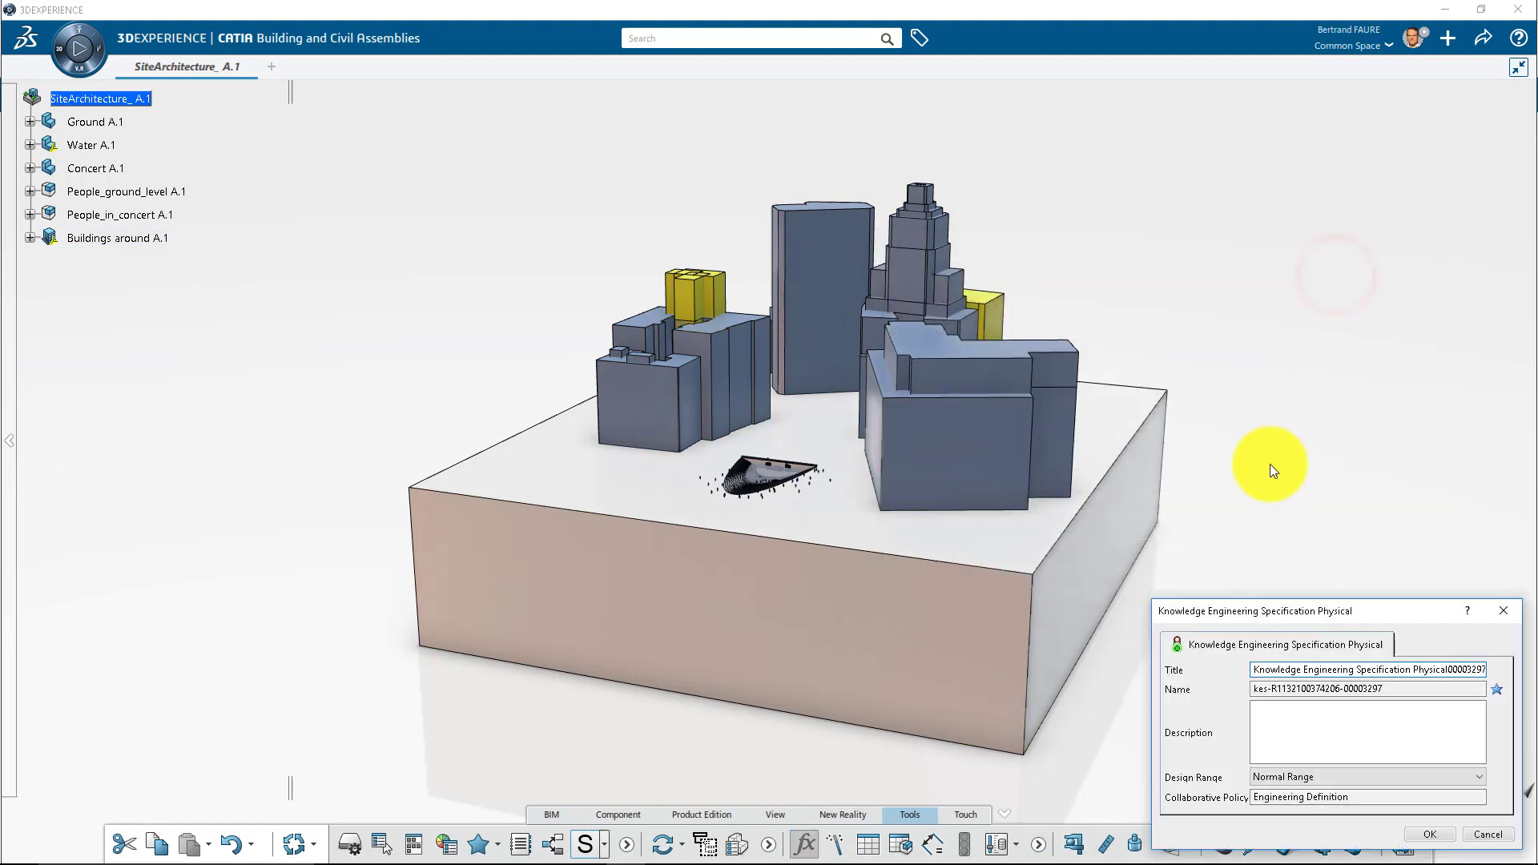
{"action": "left_click_drag", "start_coordinate": [1255, 669], "coordinate": [1503, 665]}
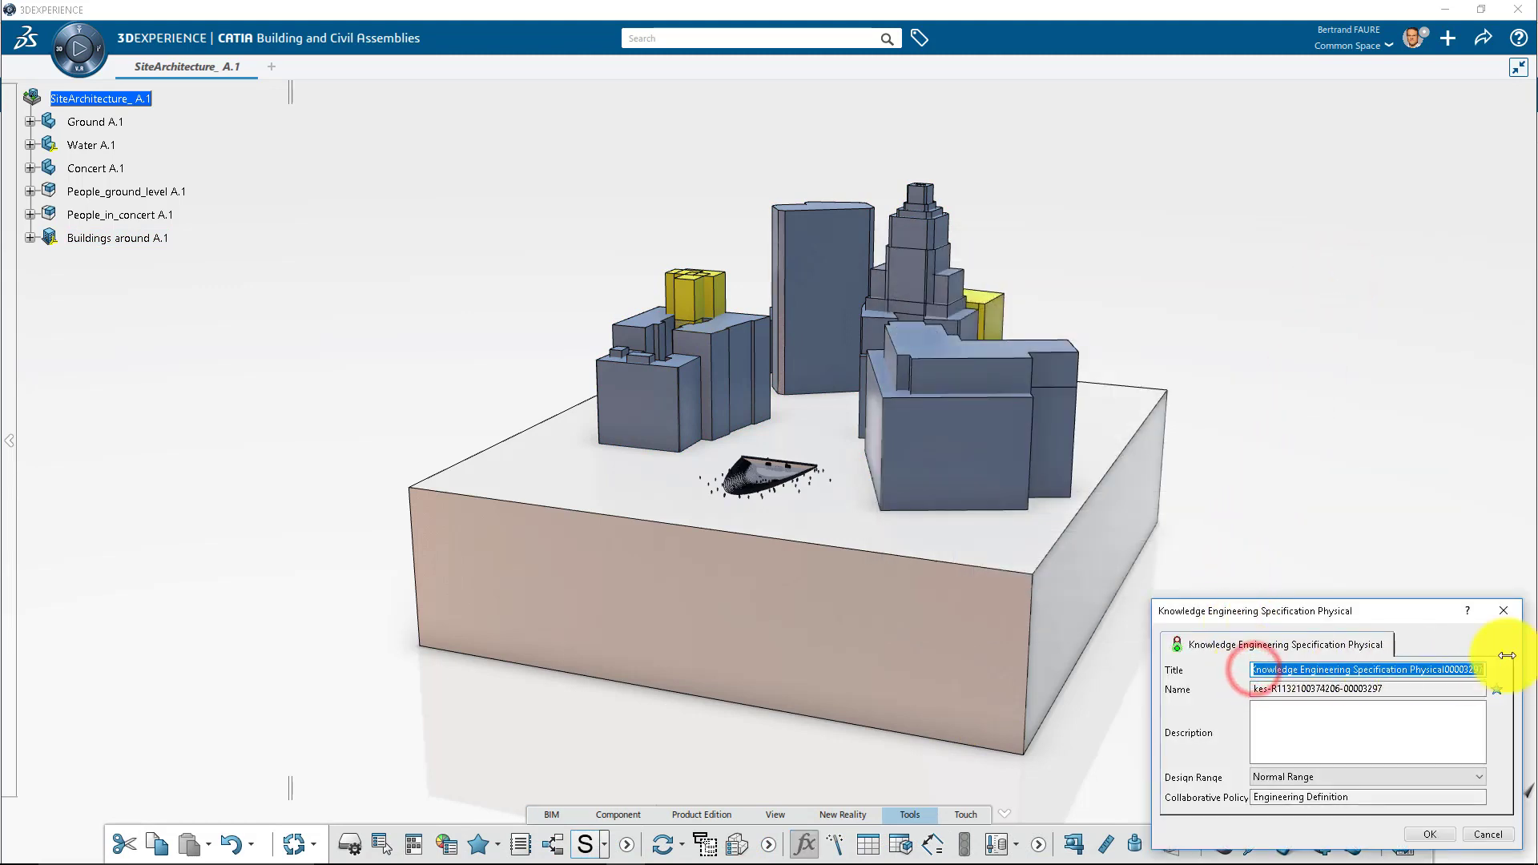
{"action": "type", "text": "KESP"}
{"action": "left_click", "coordinate": [1430, 834]}
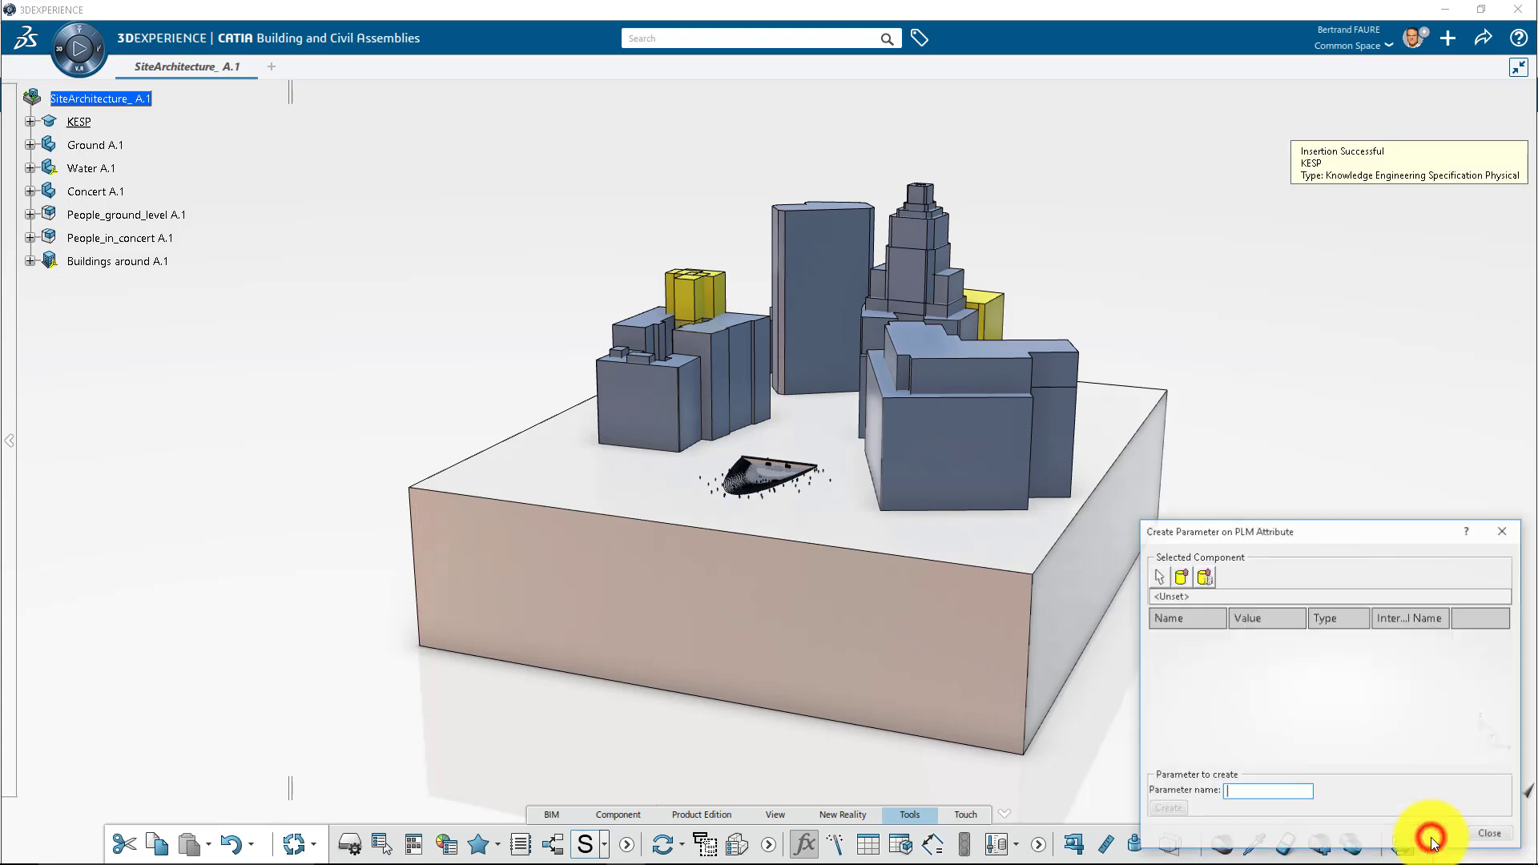
{"action": "left_click", "coordinate": [1480, 836]}
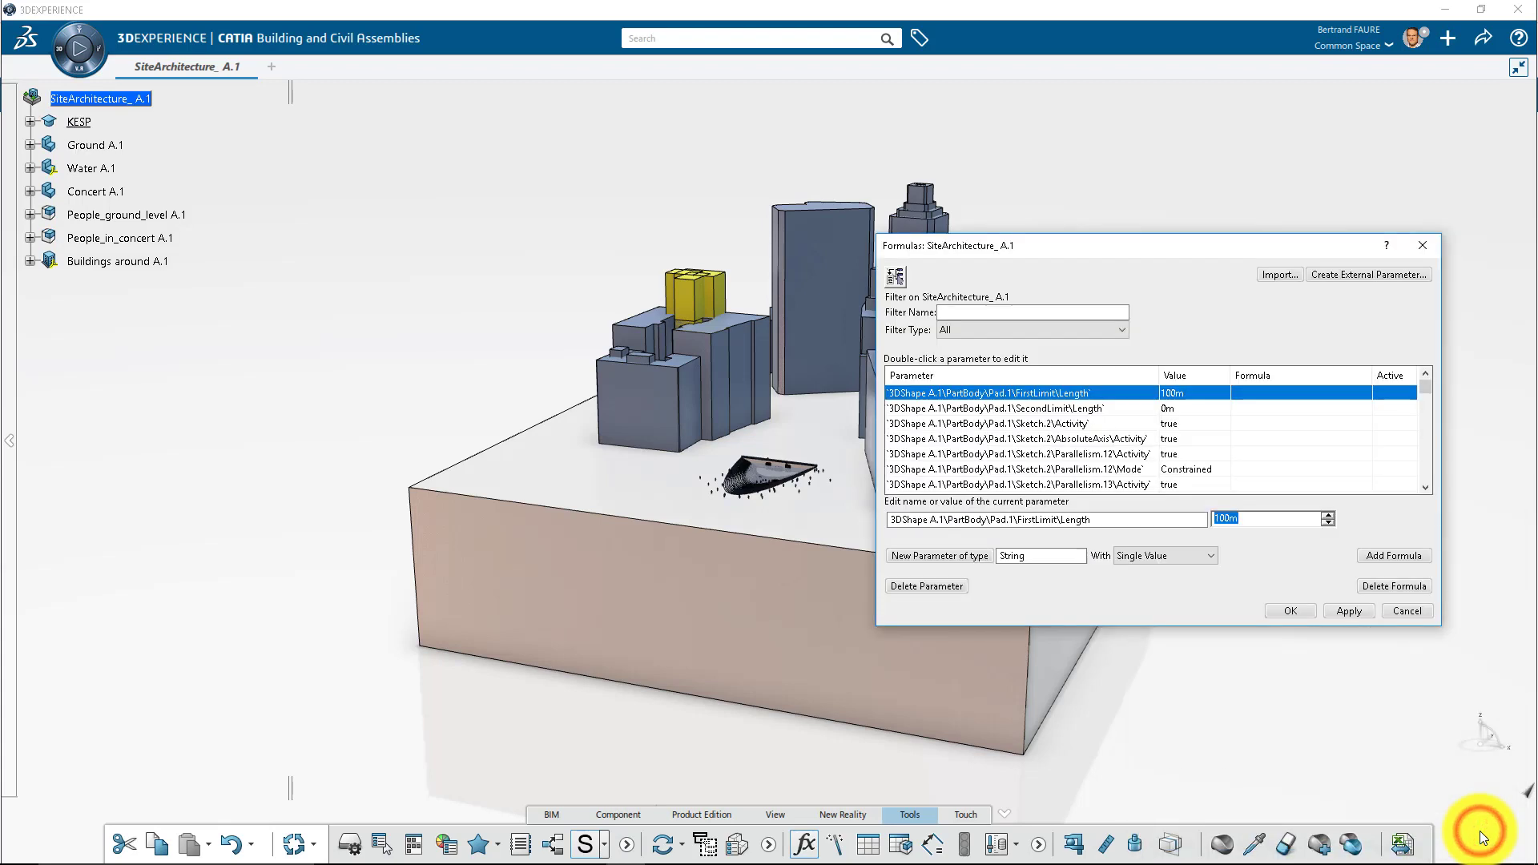
Create a single-value Length parameter named H in KESP and set it to 2 m
{"action": "left_click", "coordinate": [1039, 555]}
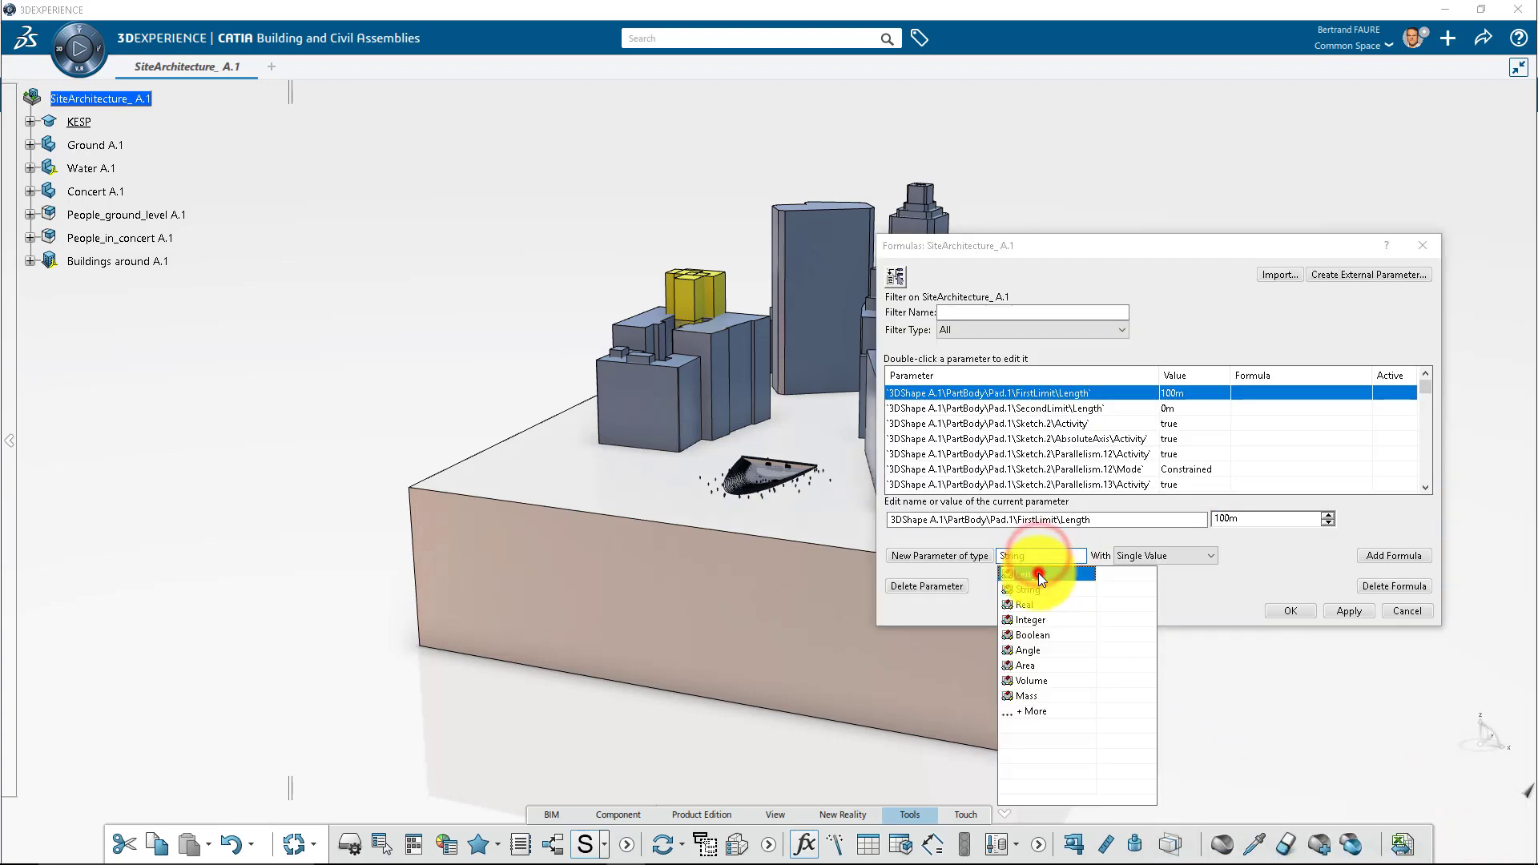
{"action": "left_click", "coordinate": [1038, 574]}
{"action": "left_click", "coordinate": [977, 559]}
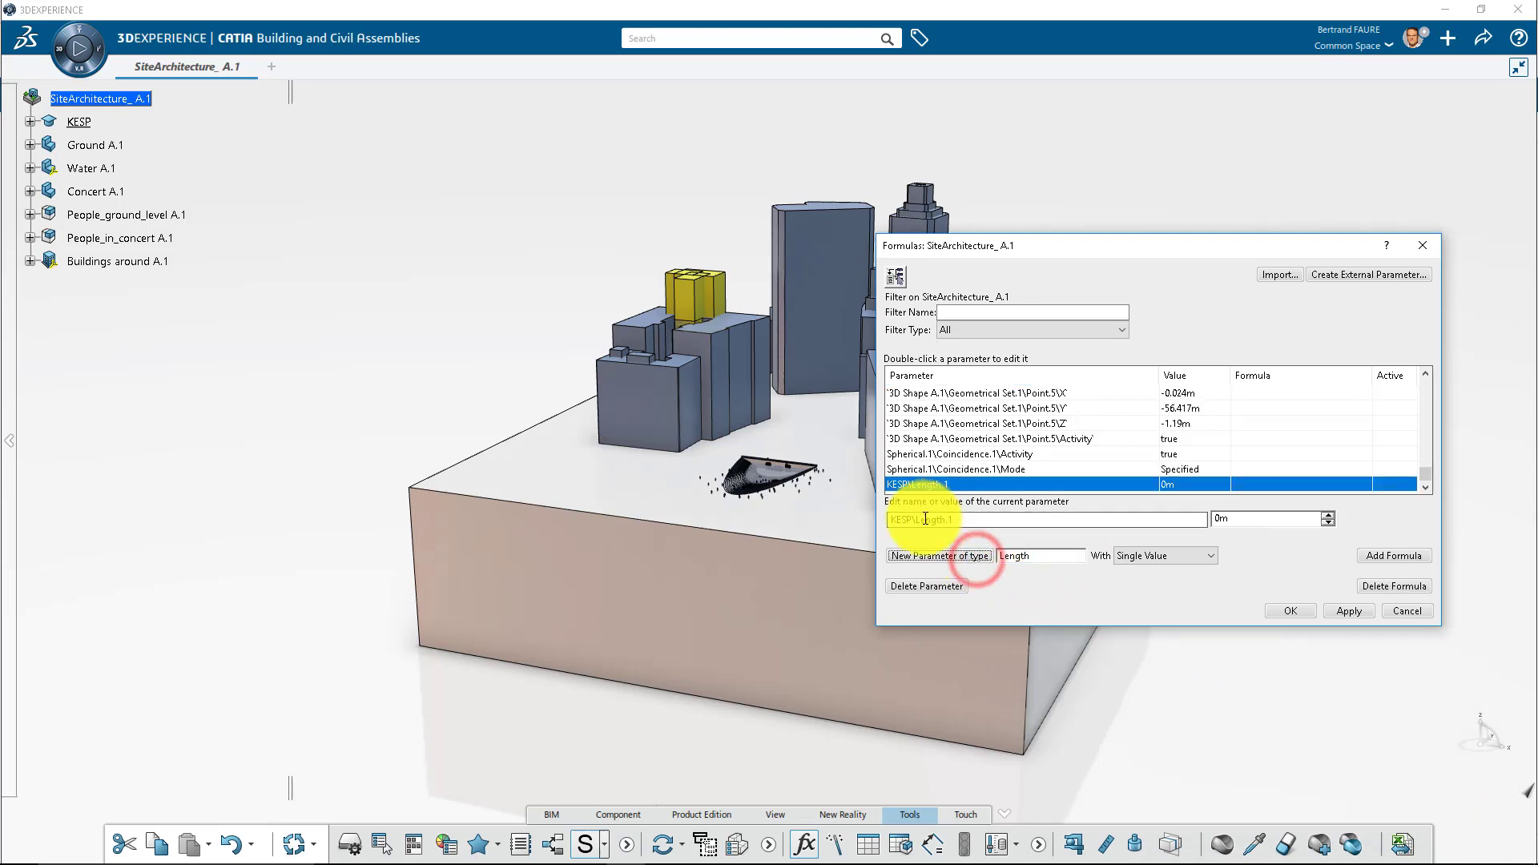
{"action": "left_click_drag", "start_coordinate": [915, 519], "coordinate": [1086, 526]}
{"action": "type", "text": "H"}
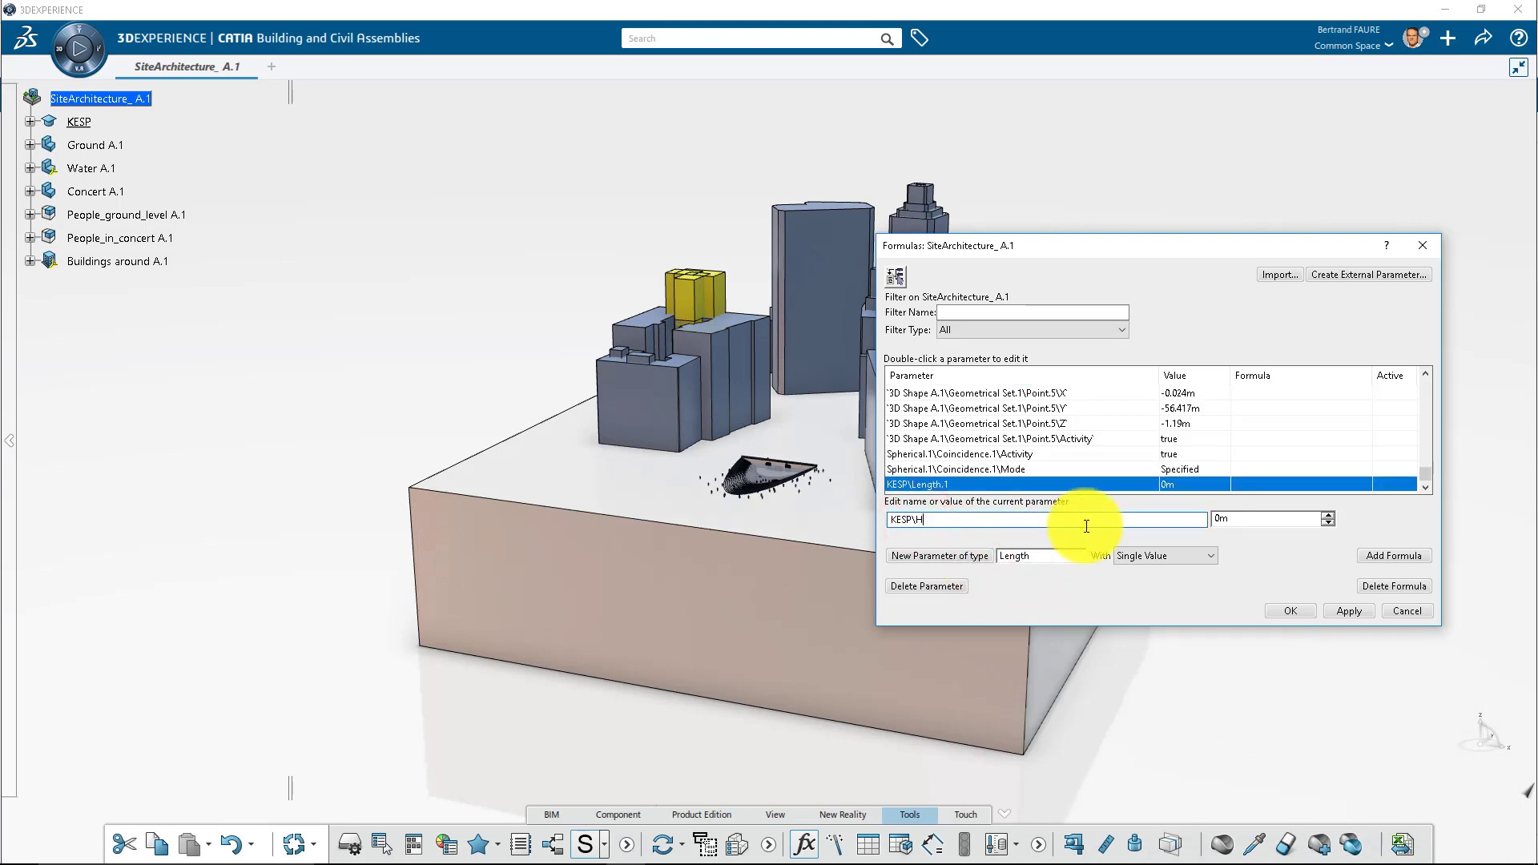
{"action": "double_click", "coordinate": [1211, 519]}
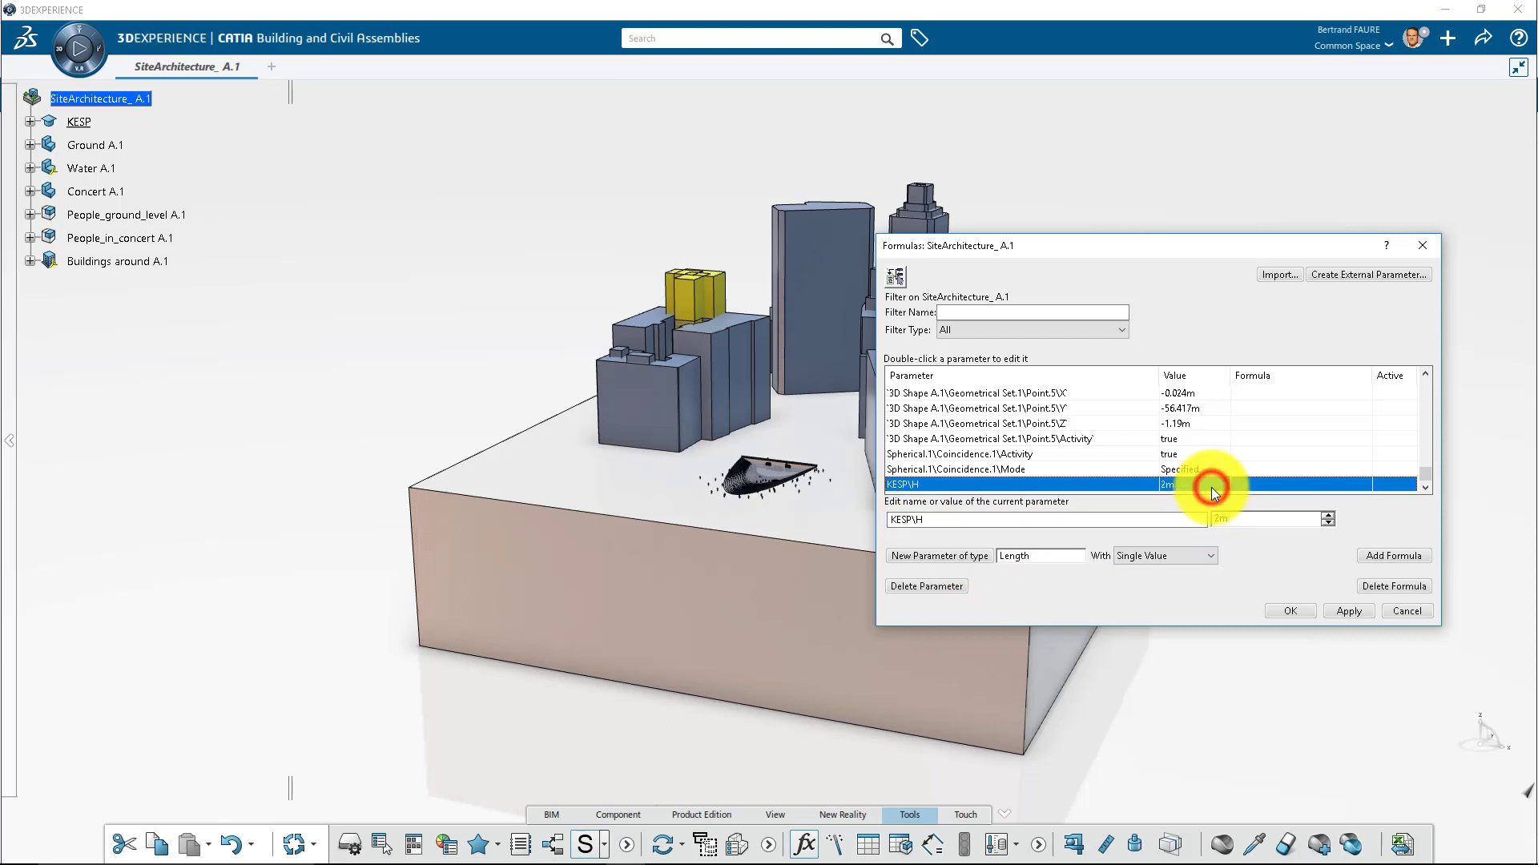
{"action": "left_click", "coordinate": [1211, 486]}
Create a multiple-value String parameter named Mode in KESP with the values Concert and Pool, and accept the formulas
{"action": "left_click", "coordinate": [1078, 556]}
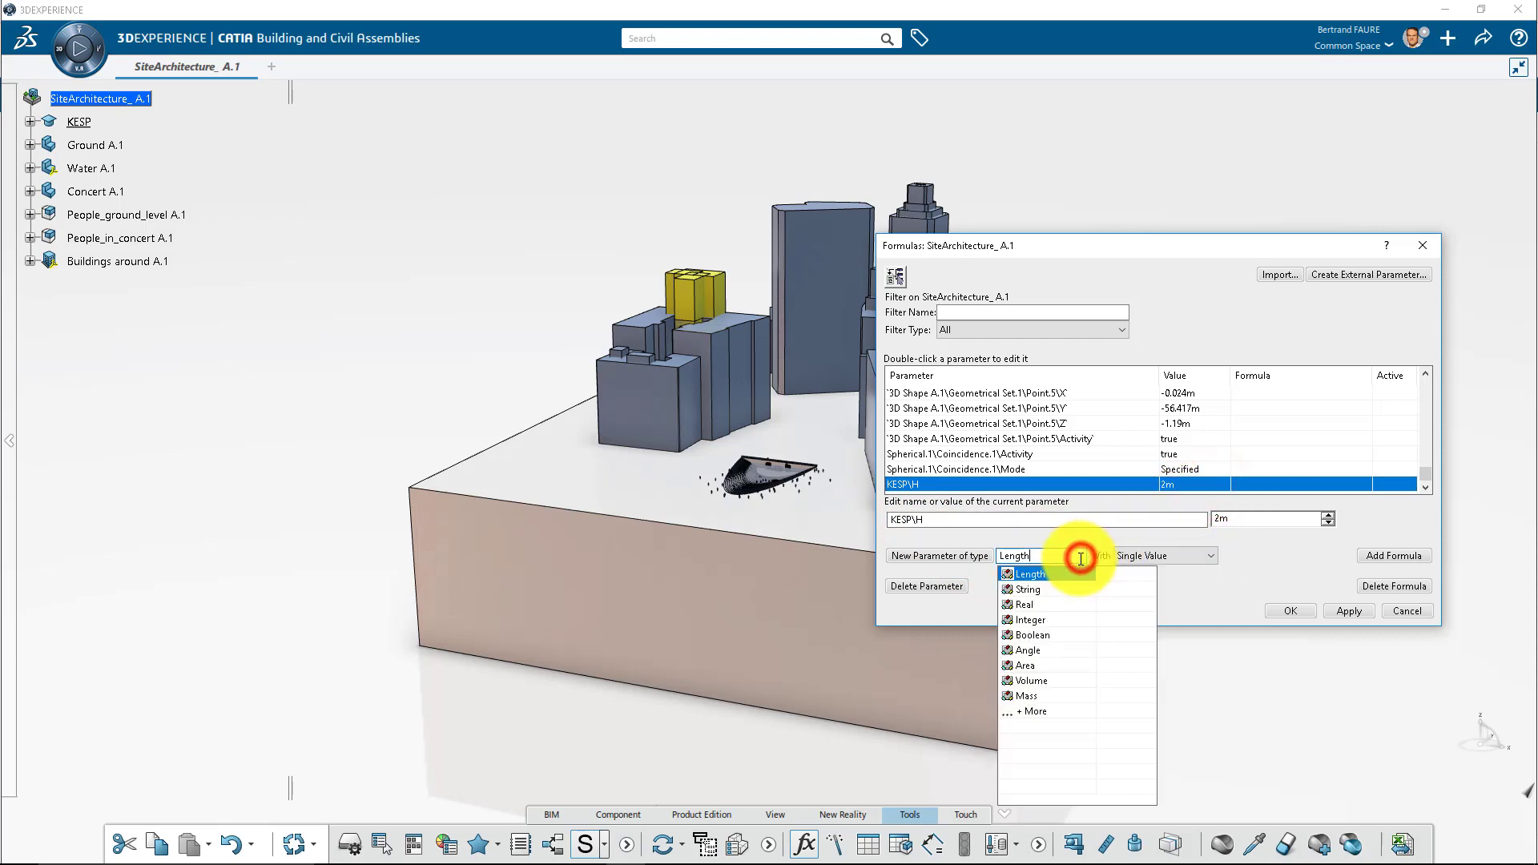
{"action": "left_click", "coordinate": [1054, 591]}
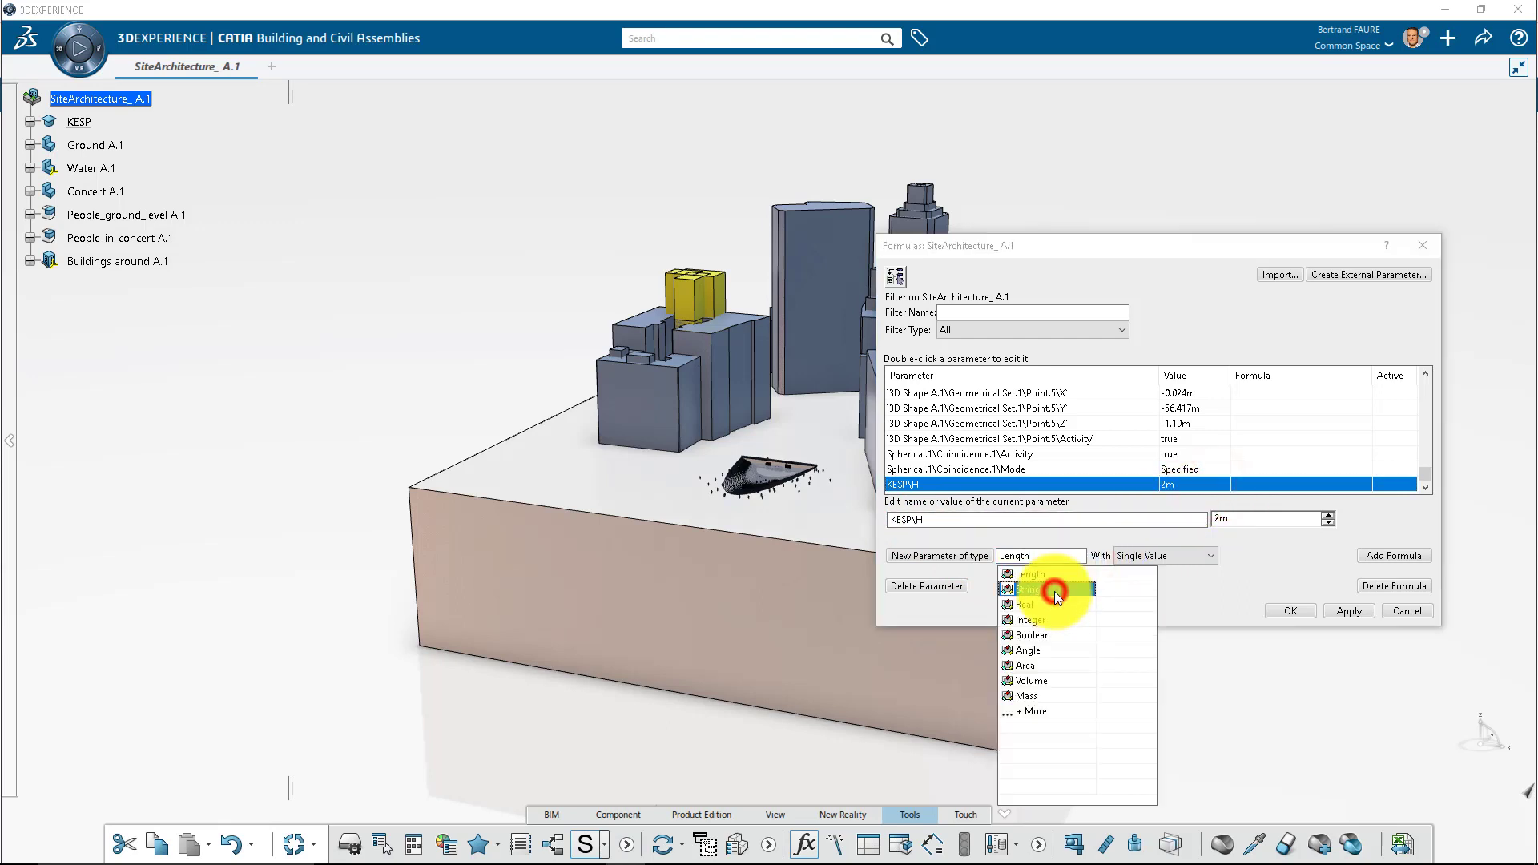
{"action": "left_click", "coordinate": [1137, 556]}
{"action": "left_click", "coordinate": [1140, 582]}
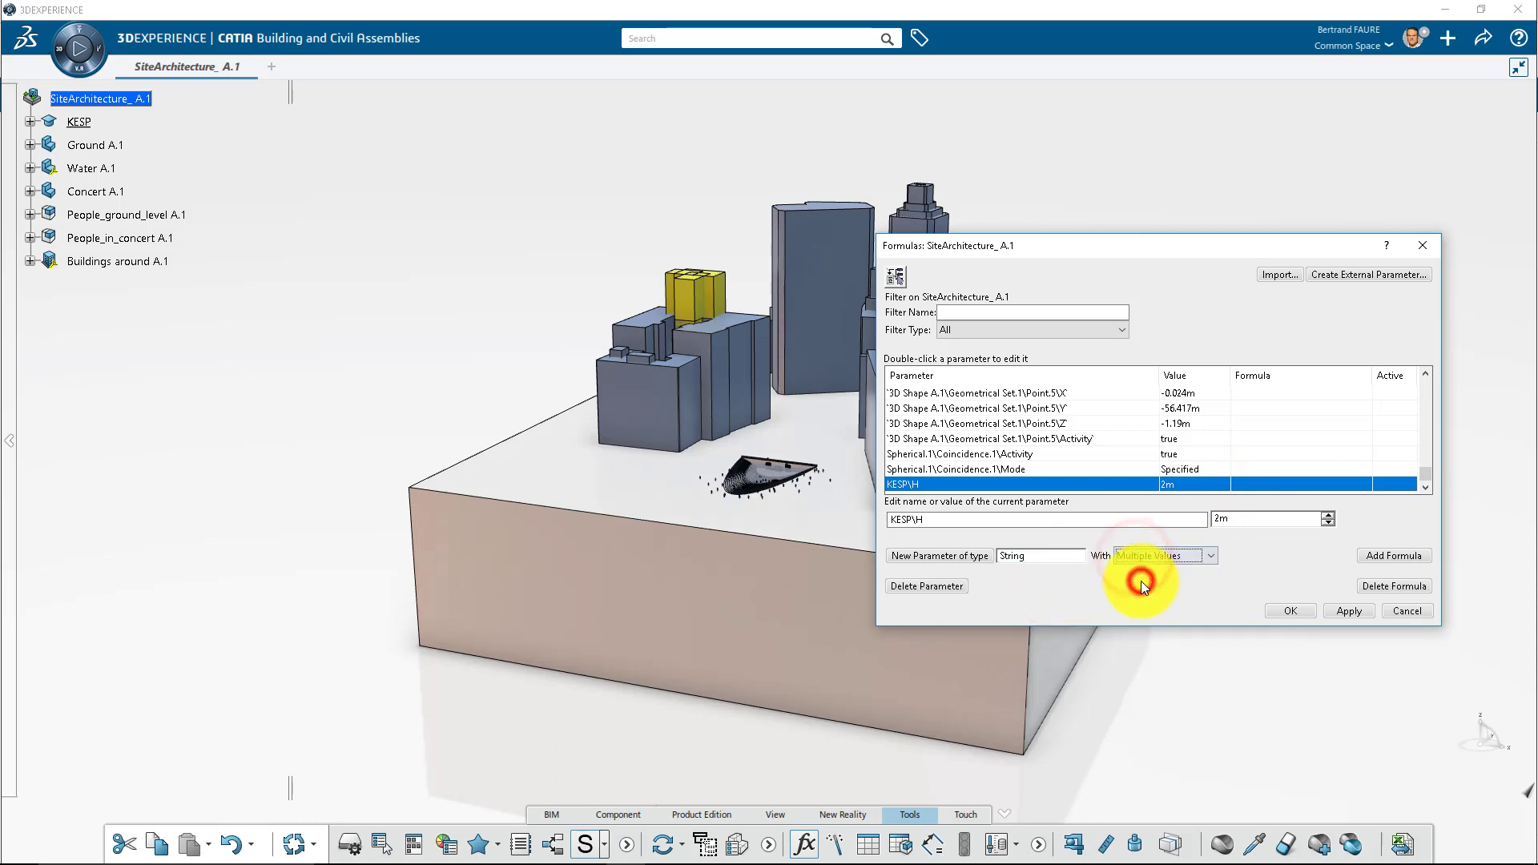
{"action": "left_click", "coordinate": [981, 555]}
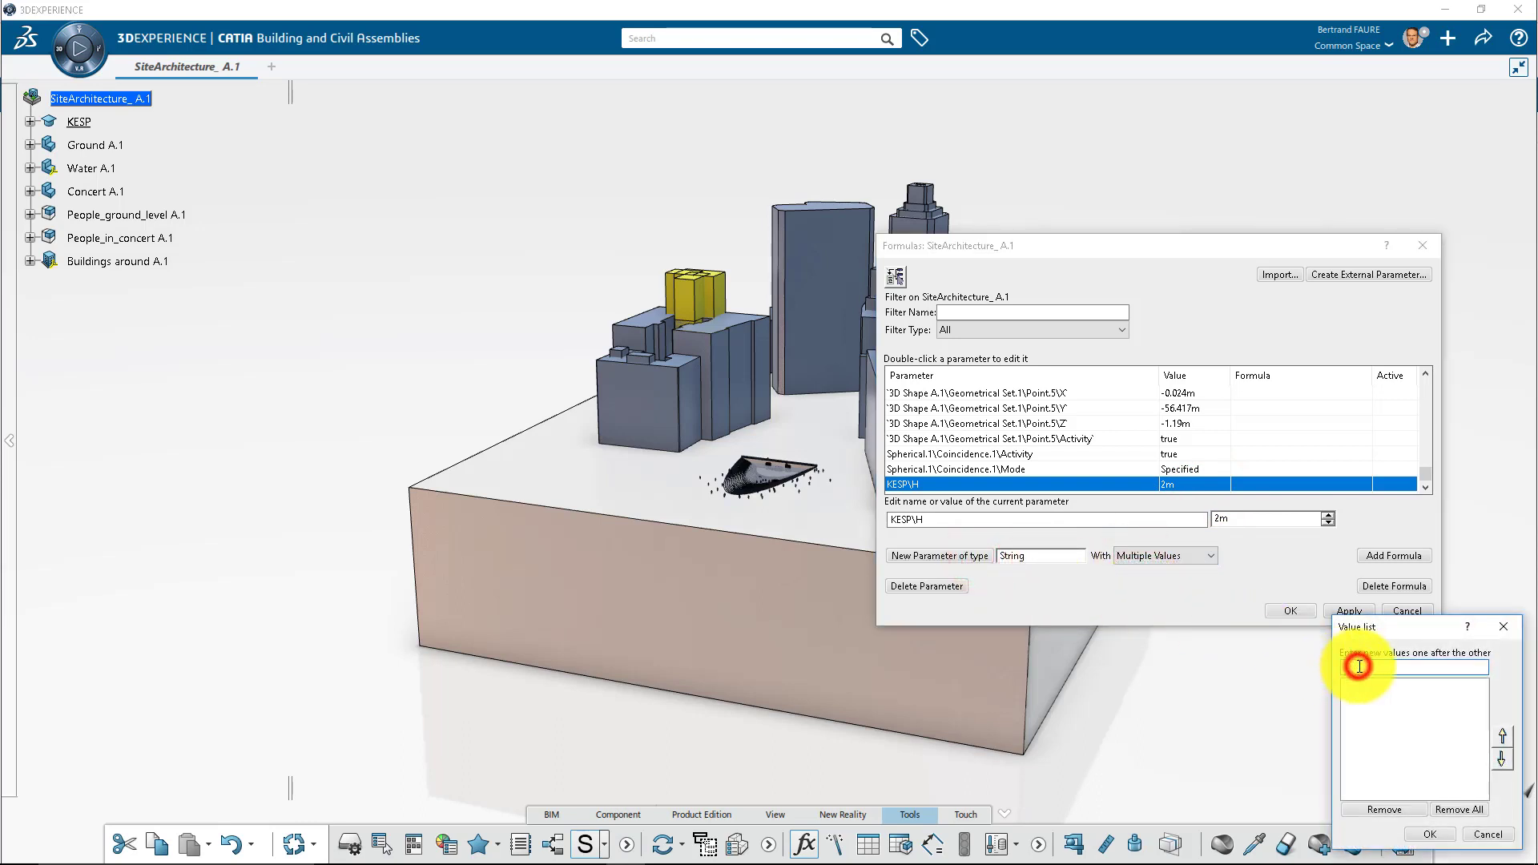
{"action": "left_click", "coordinate": [1357, 666]}
{"action": "type", "text": "Concer"}
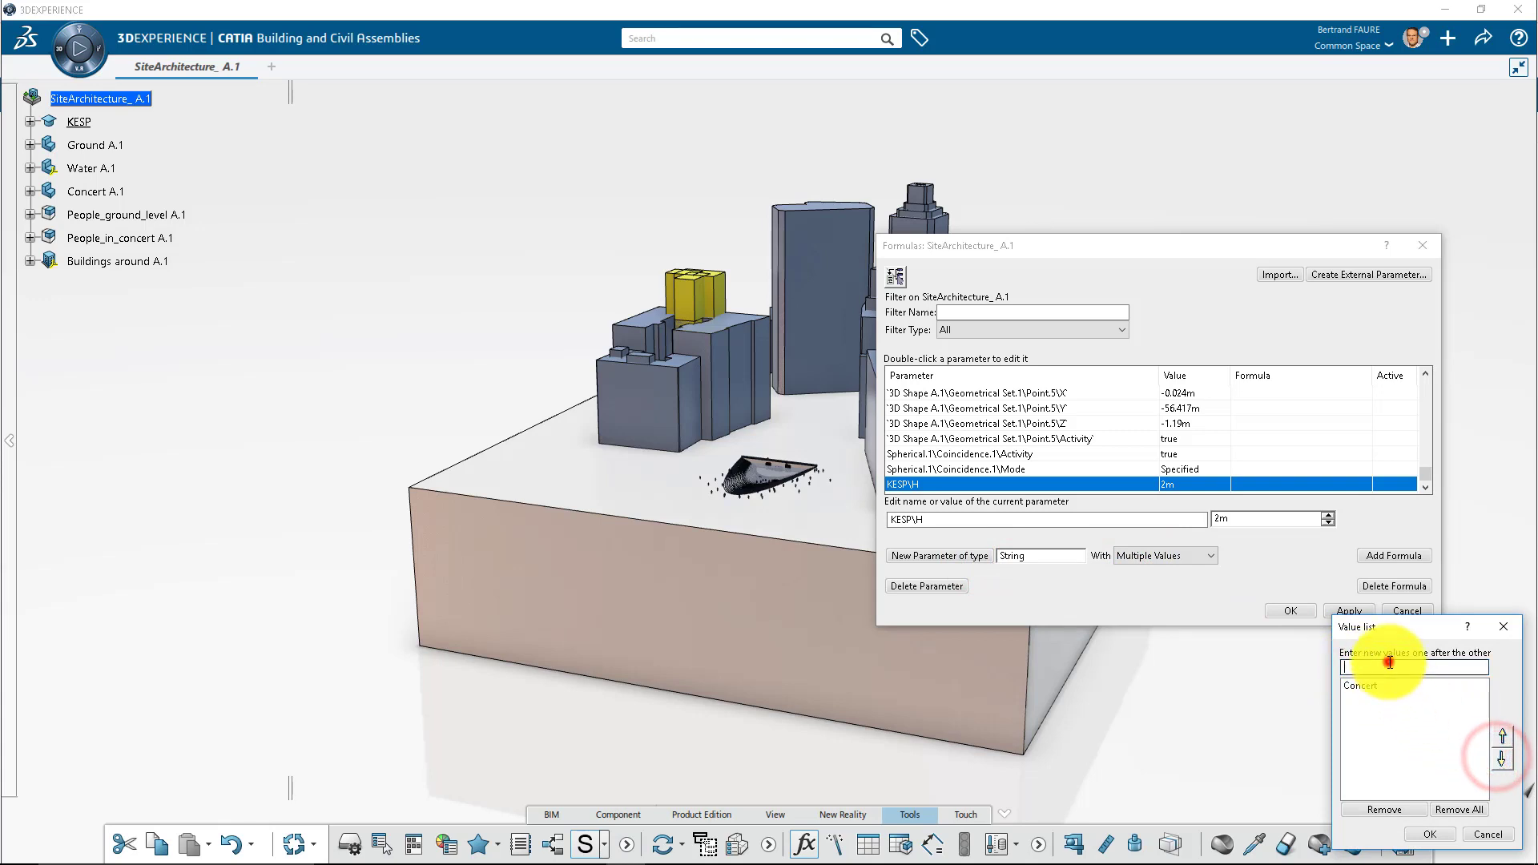
{"action": "left_click", "coordinate": [1388, 666]}
{"action": "type", "text": "Pool"}
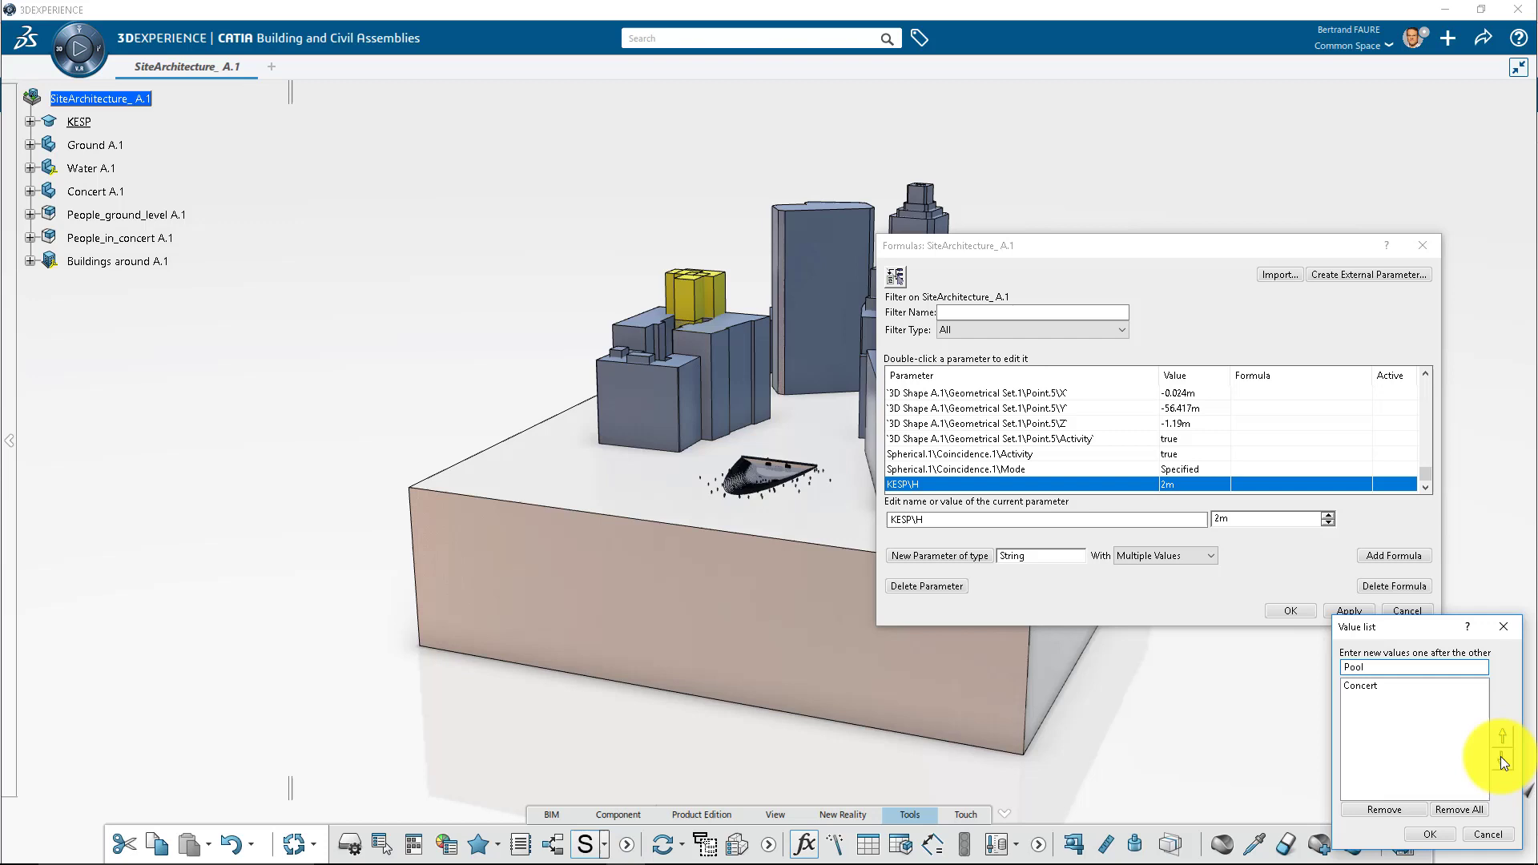
{"action": "left_click", "coordinate": [1502, 760]}
{"action": "left_click", "coordinate": [1430, 834]}
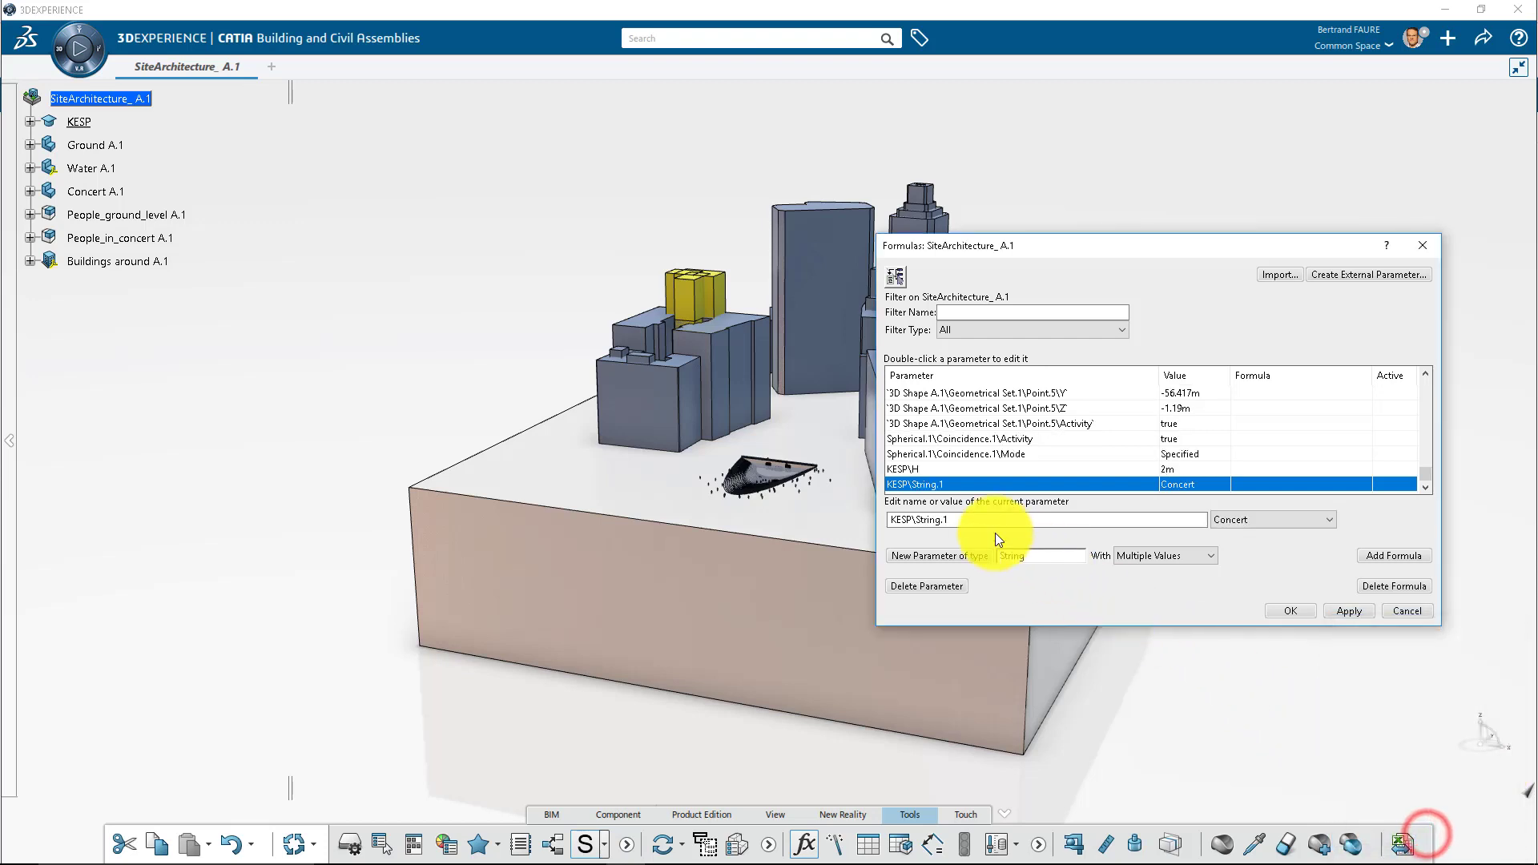
{"action": "double_click", "coordinate": [916, 519]}
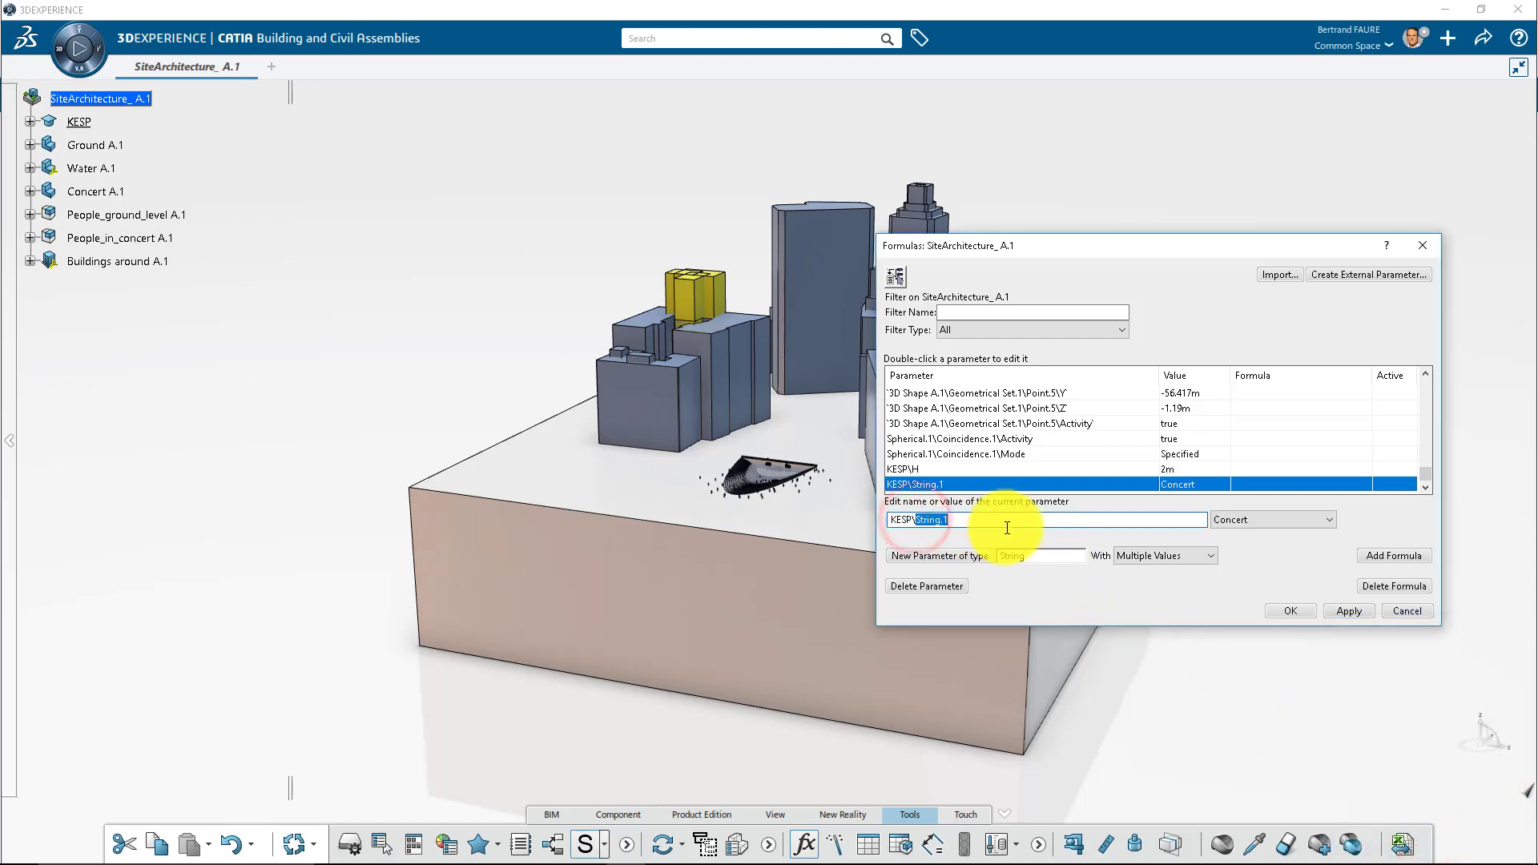
{"action": "left_click", "coordinate": [1290, 610]}
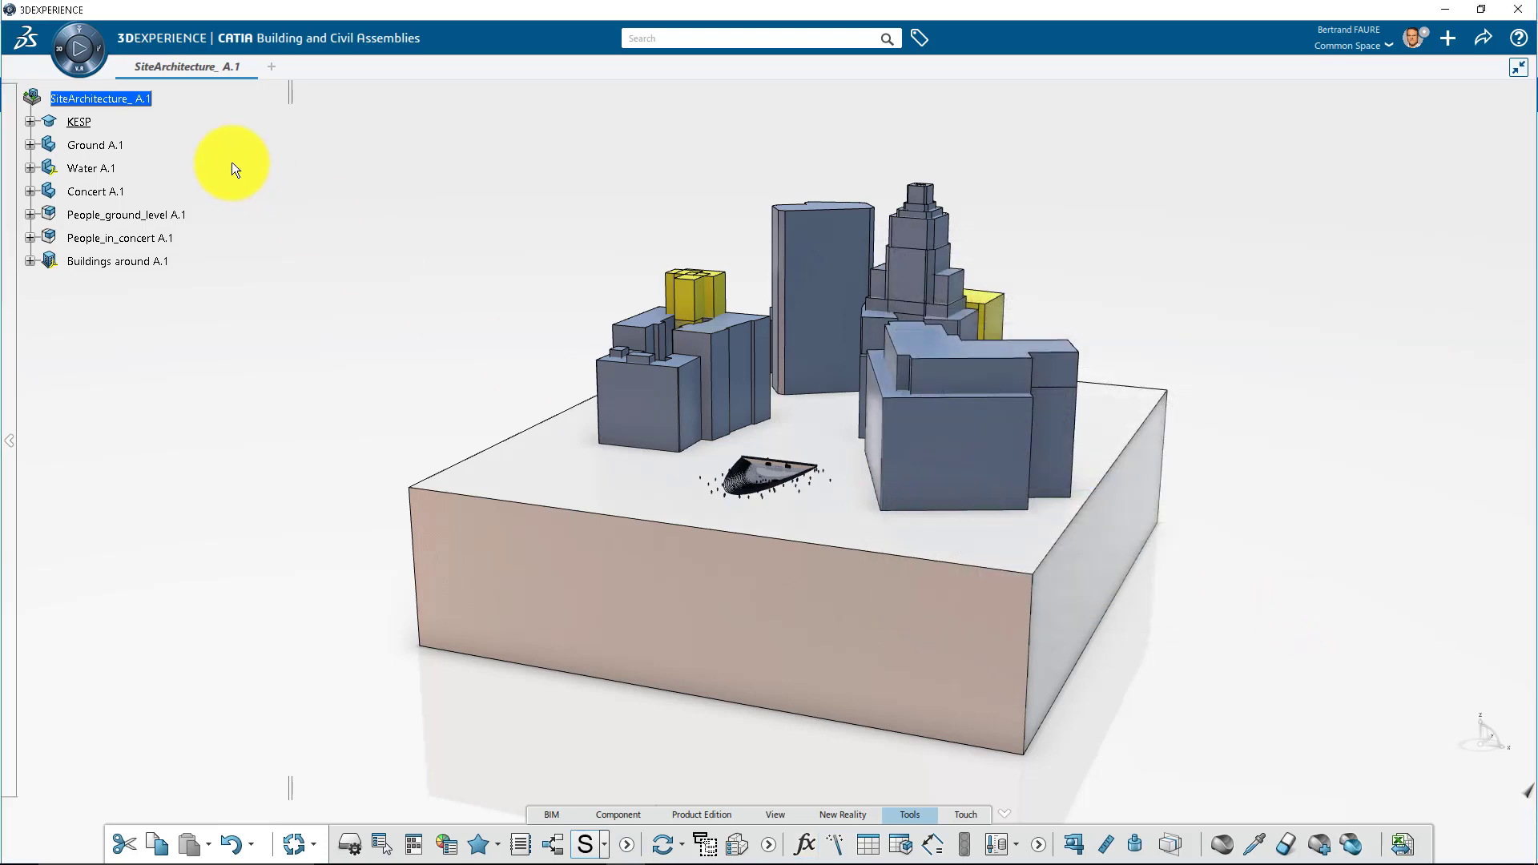
Expand the KESP parameters in the tree and review the selectable values of the Mode parameter
{"action": "left_click", "coordinate": [30, 121]}
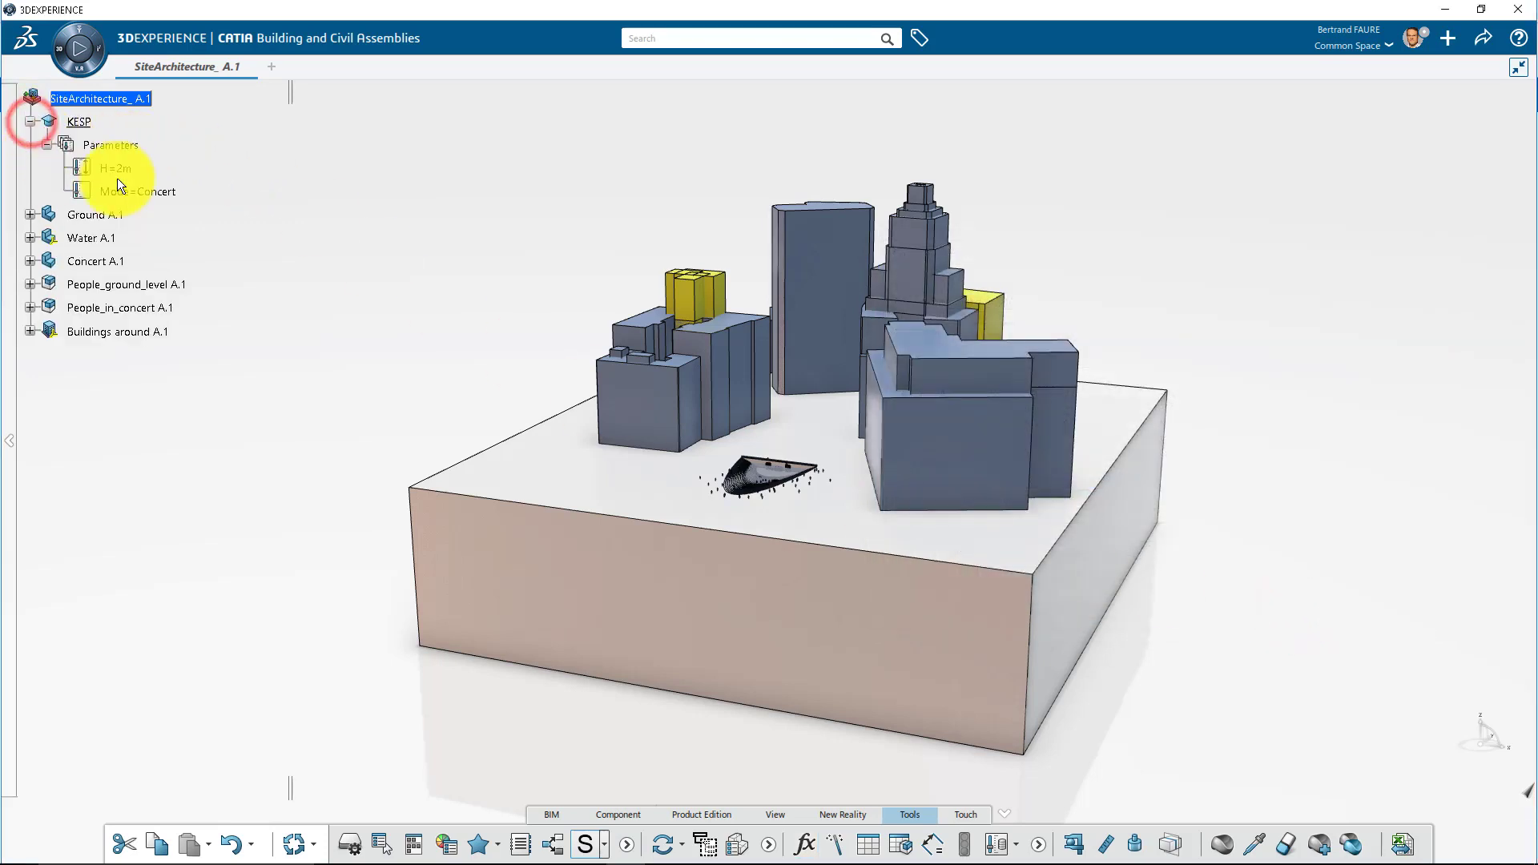
{"action": "left_click", "coordinate": [168, 194]}
{"action": "double_click", "coordinate": [169, 193]}
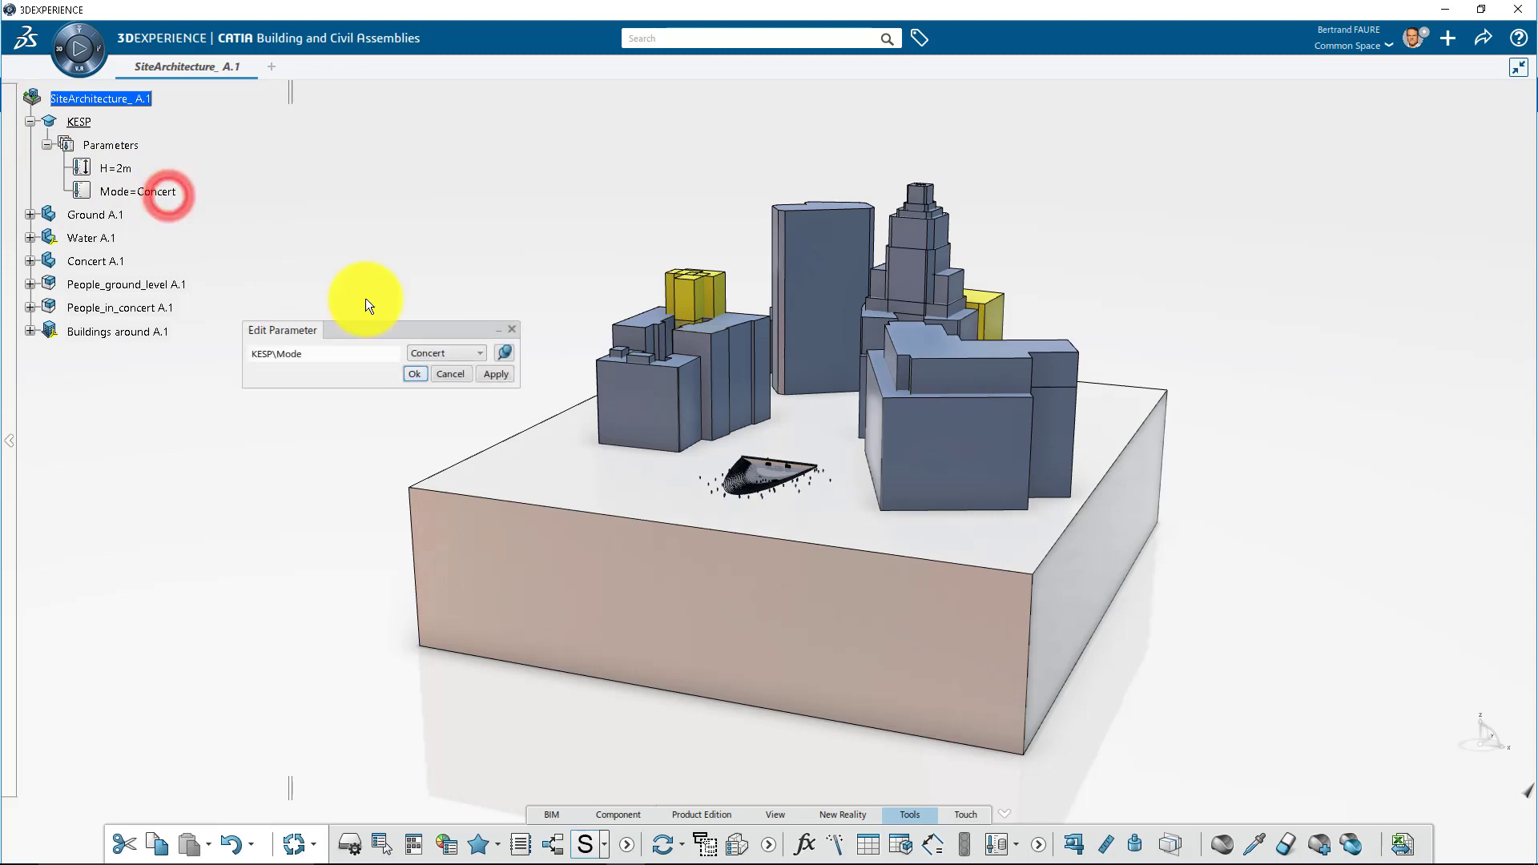
{"action": "left_click", "coordinate": [462, 354]}
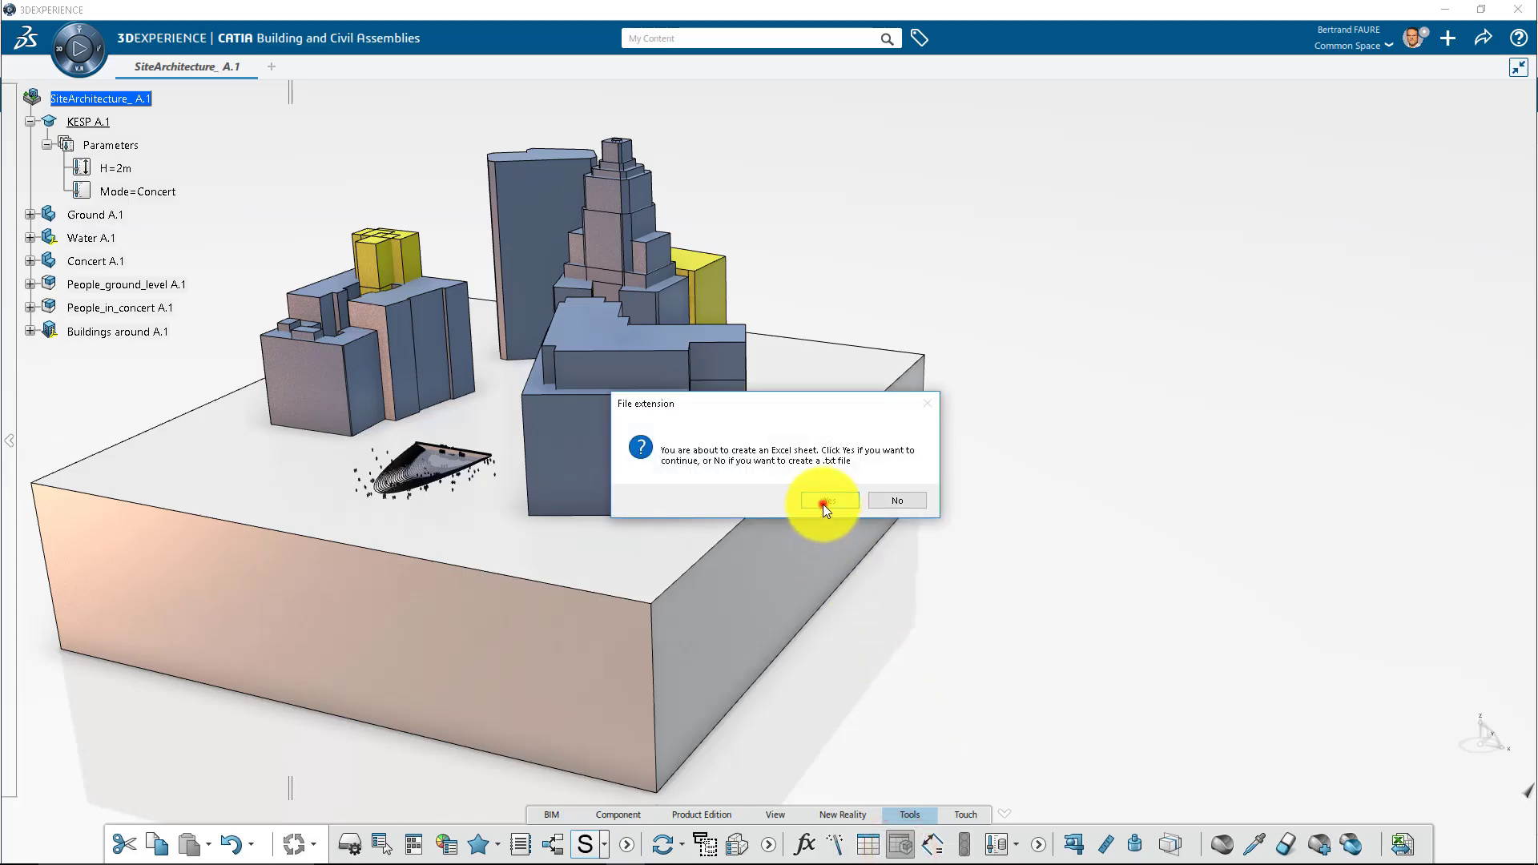
Create a product table based on an Excel sheet, stored in an engineering document titled PT1
{"action": "left_click", "coordinate": [824, 504]}
{"action": "left_click_drag", "start_coordinate": [1371, 623], "coordinate": [1183, 614]}
{"action": "type", "text": "PT1"}
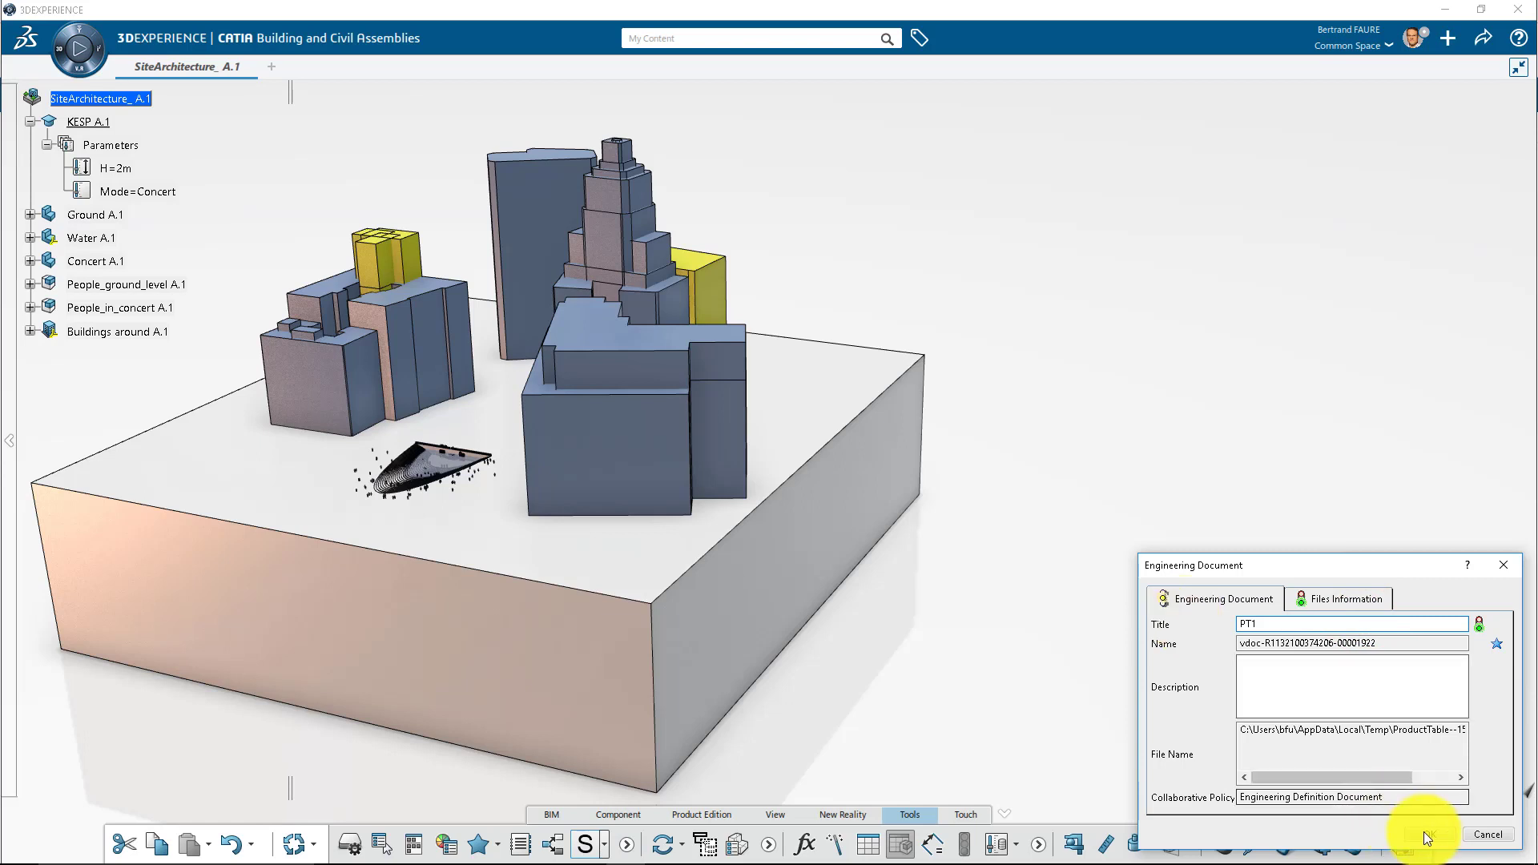
{"action": "left_click", "coordinate": [1429, 833]}
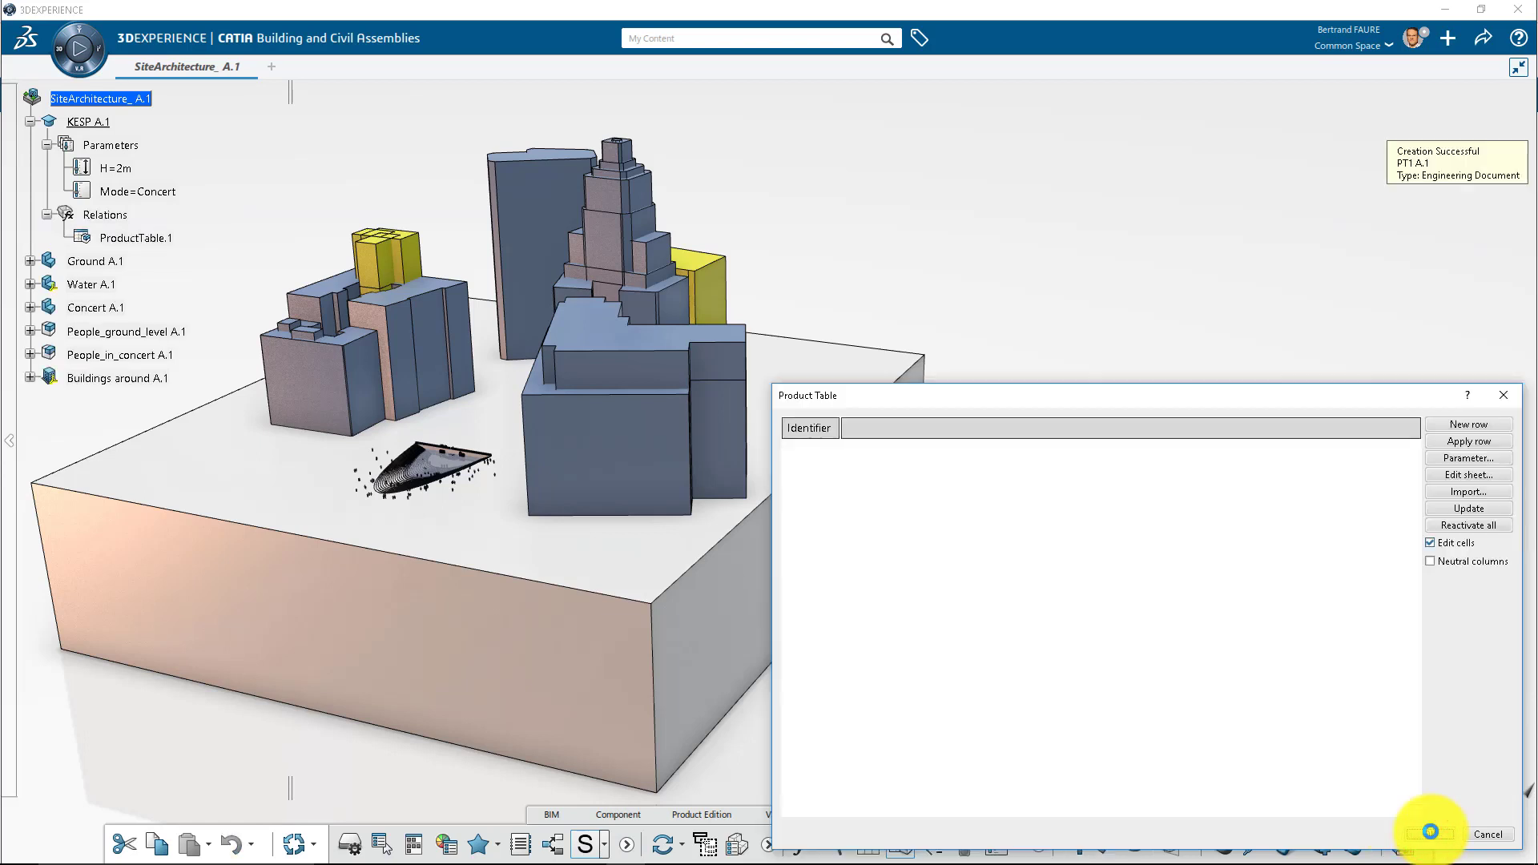
Add the Water, Concert and People_in_concert components as columns of the product table
{"action": "left_click", "coordinate": [90, 284]}
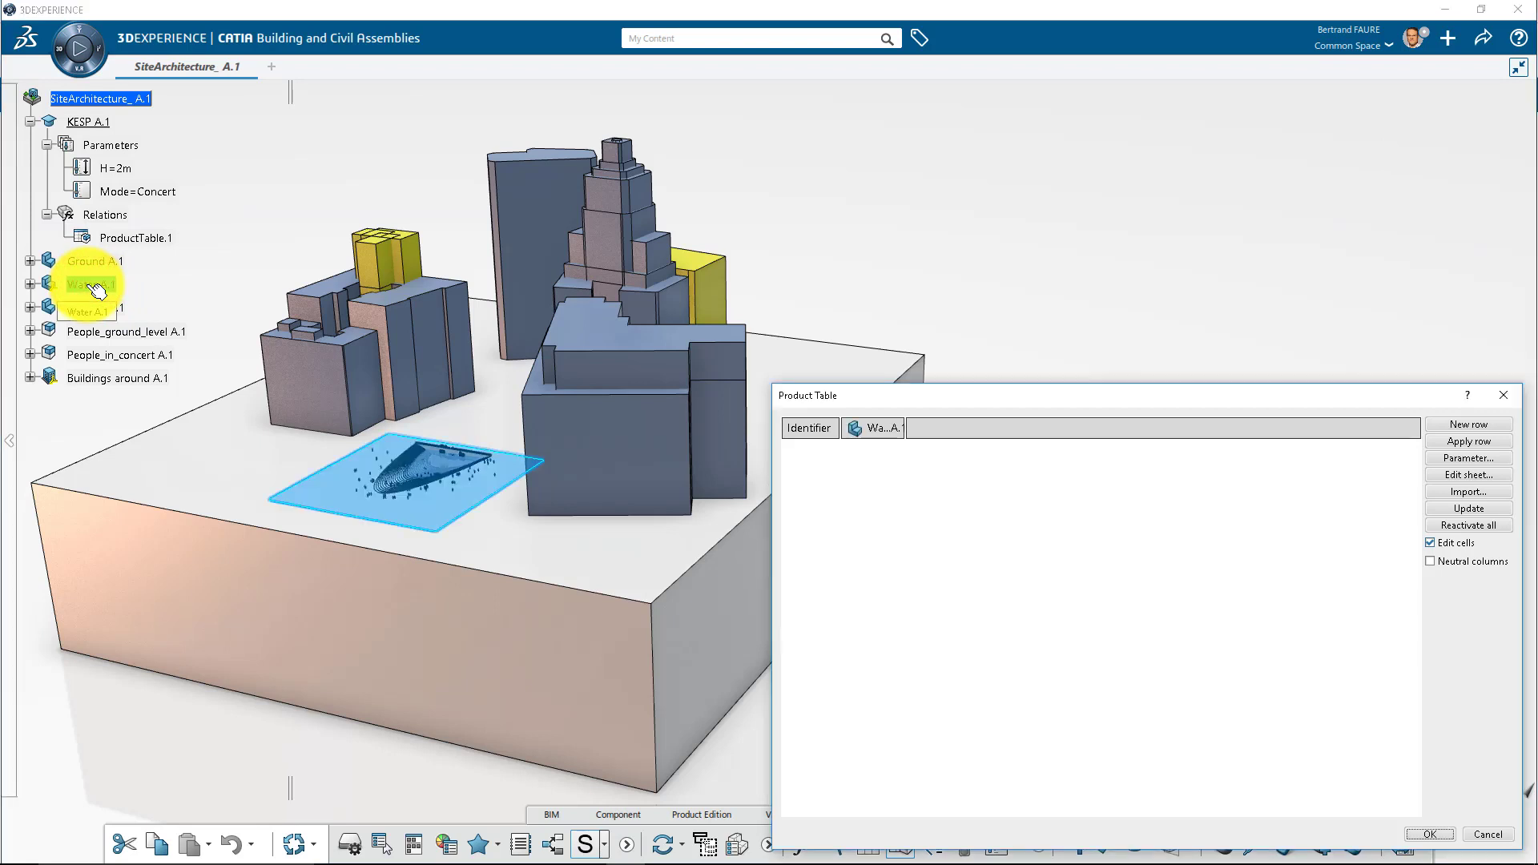
{"action": "left_click", "coordinate": [96, 306]}
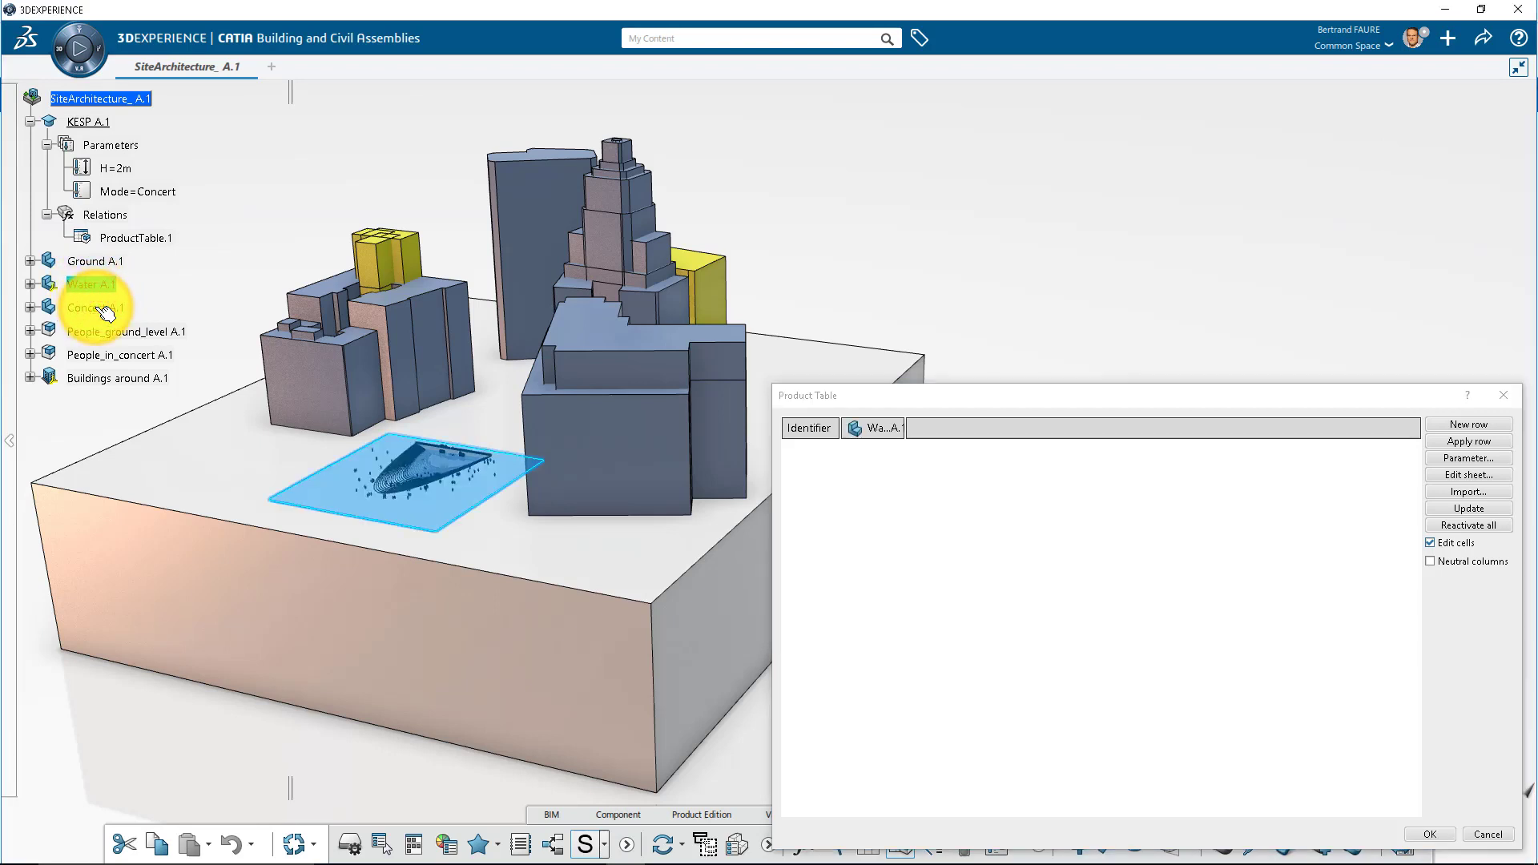
{"action": "left_click", "coordinate": [148, 360]}
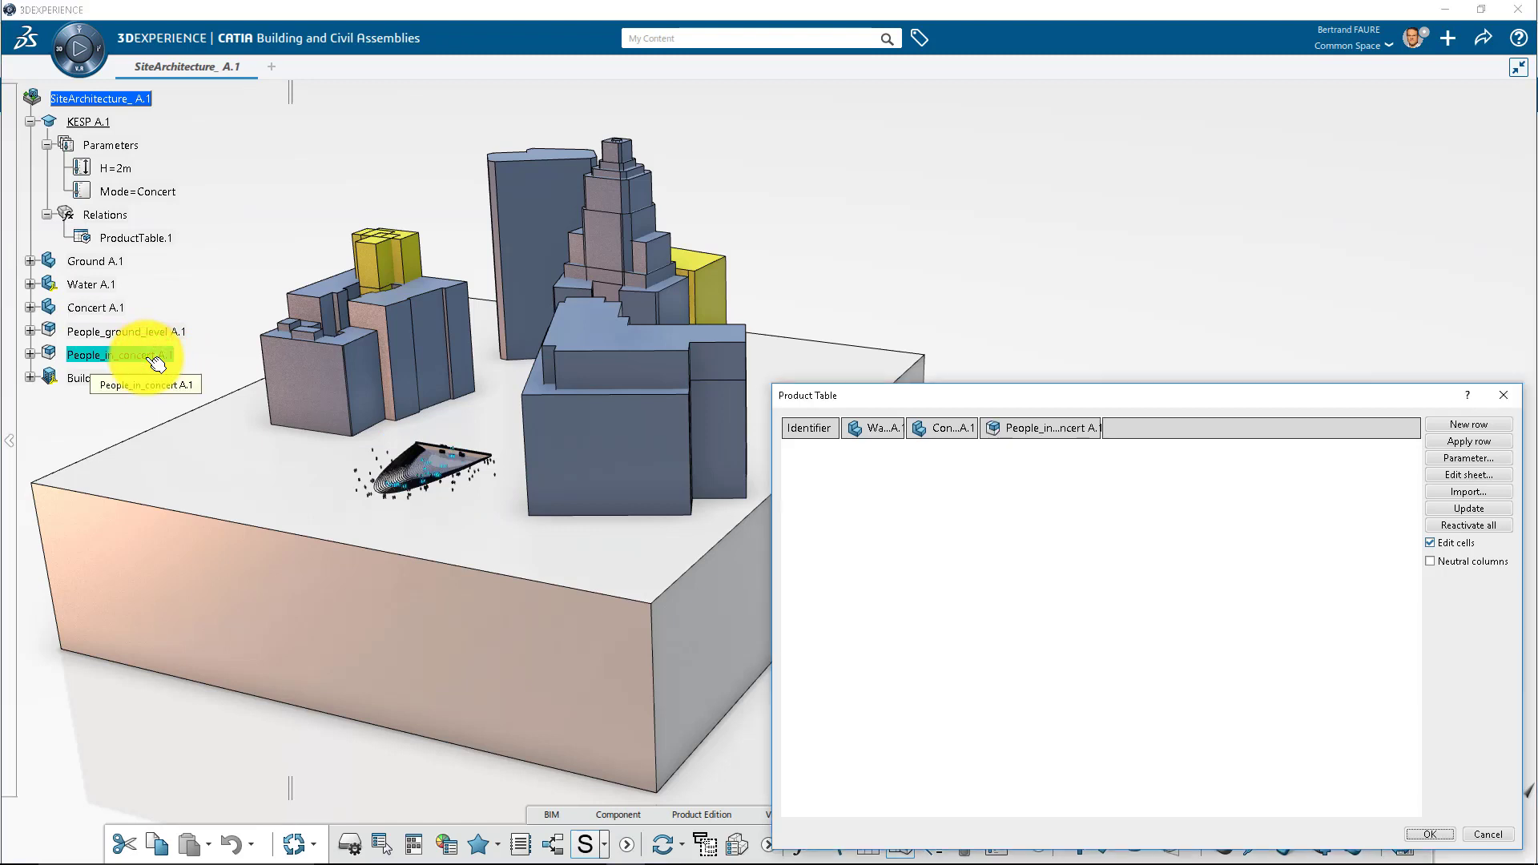
Add two rows to the product table and set Water to false in row 2
{"action": "left_click", "coordinate": [1494, 425]}
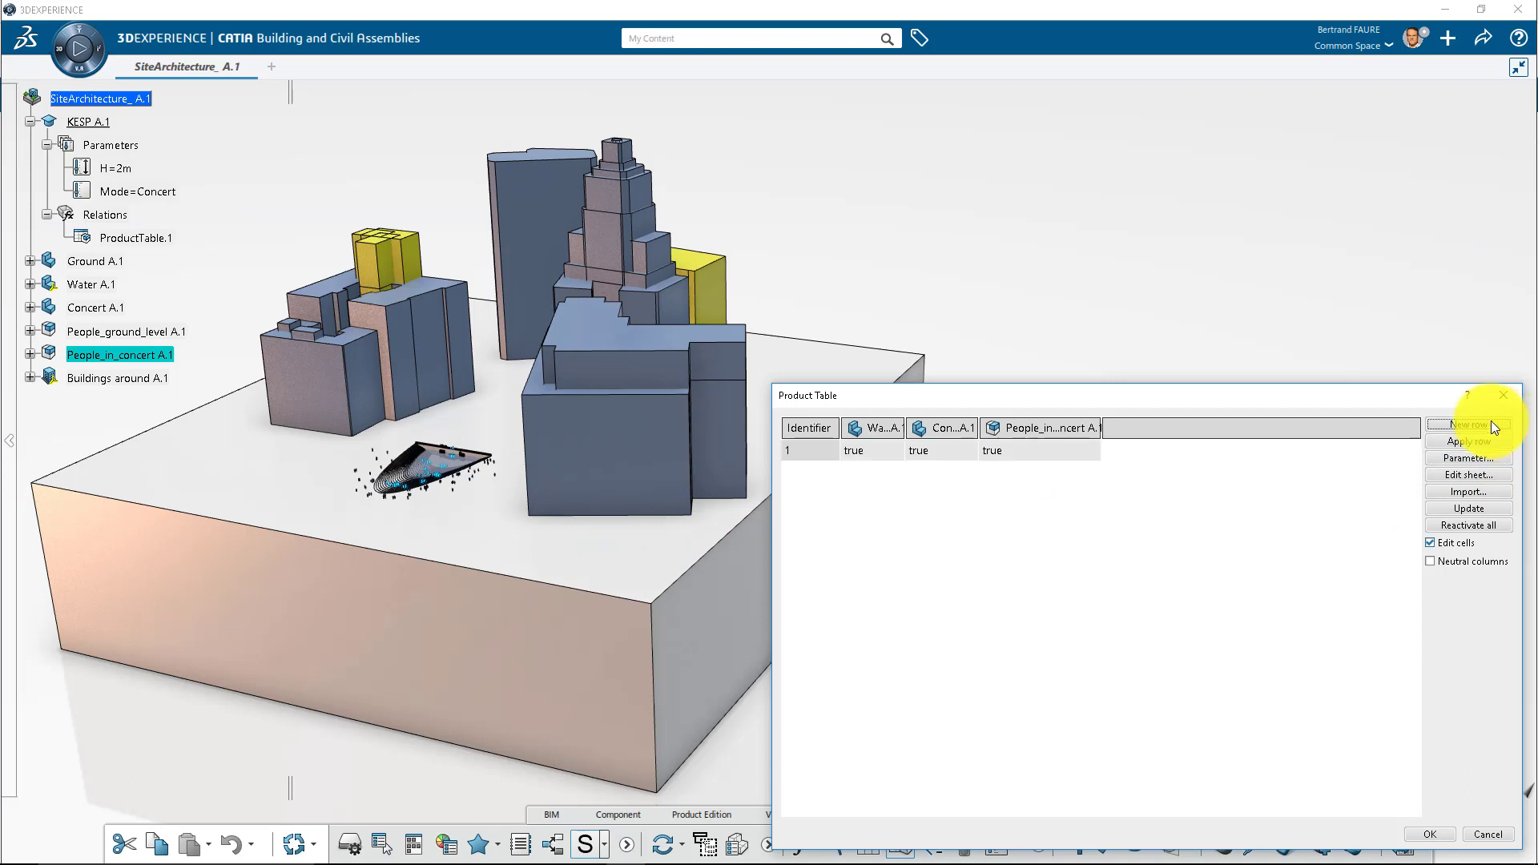
{"action": "left_click", "coordinate": [1491, 422]}
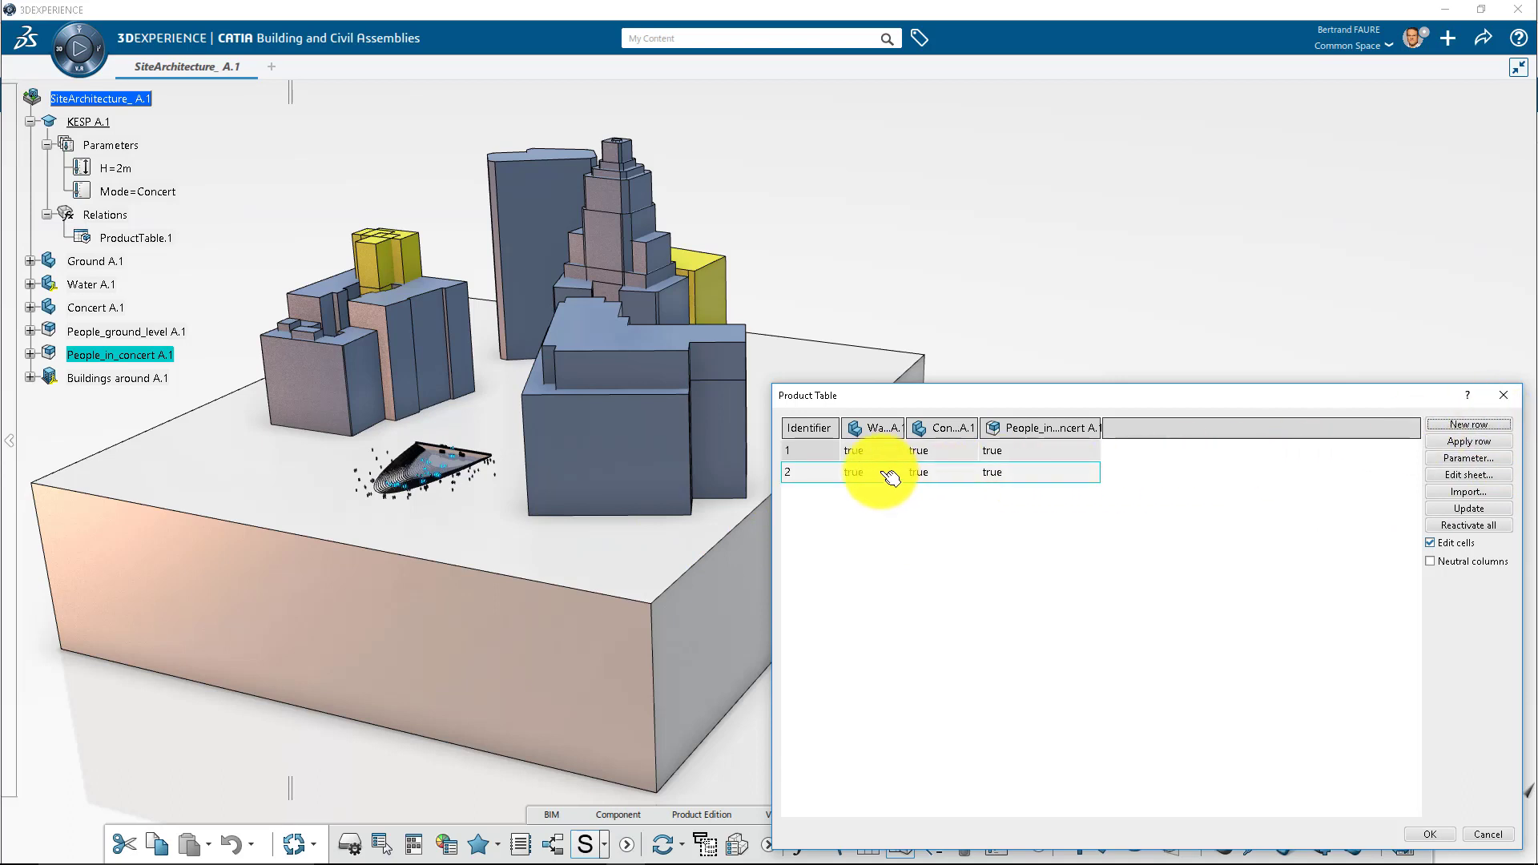
{"action": "left_click", "coordinate": [881, 473]}
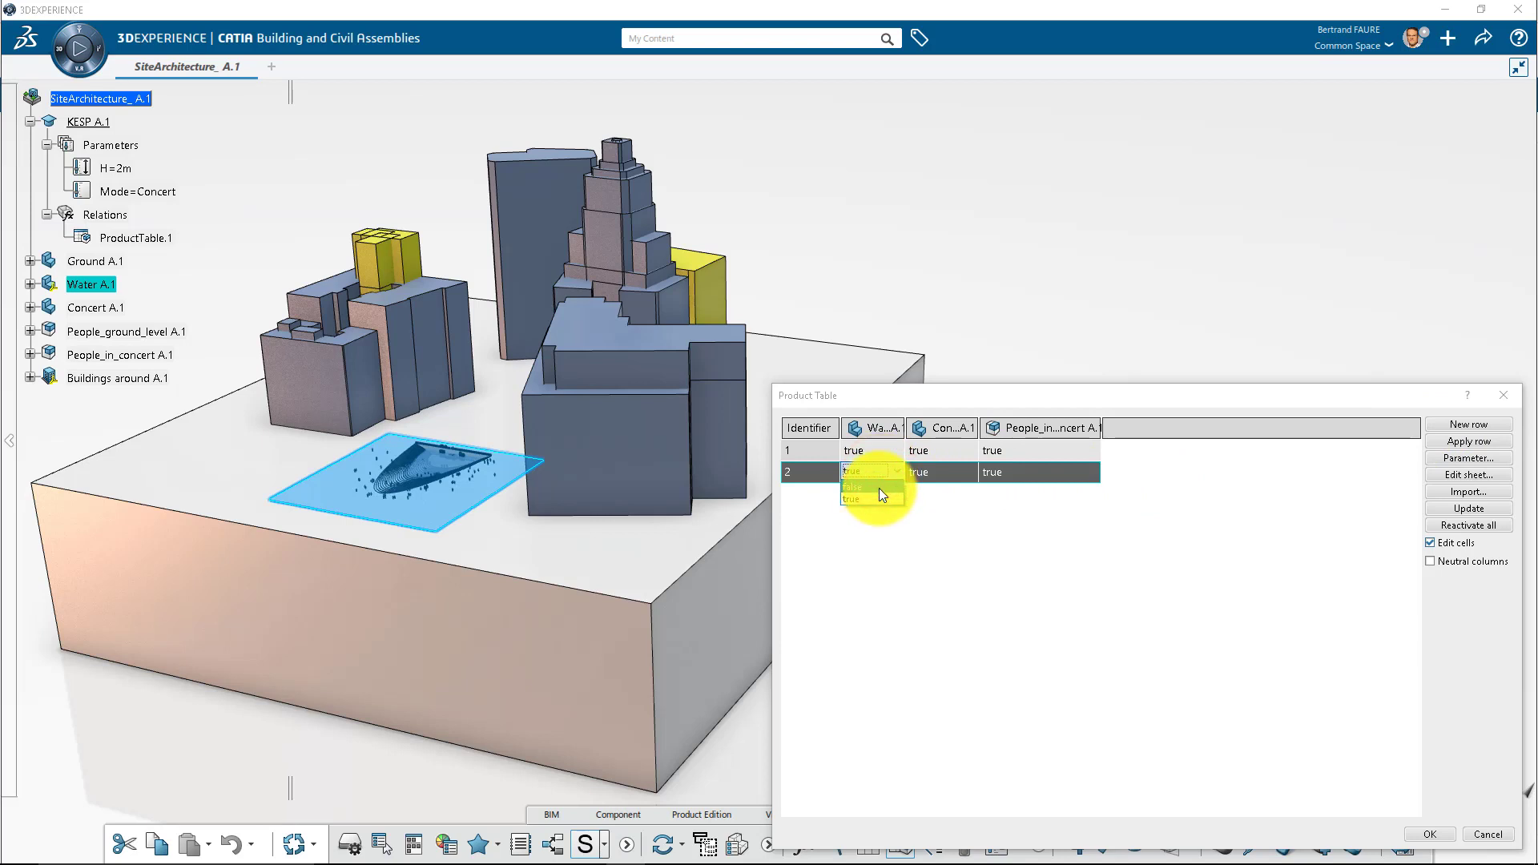
{"action": "left_click", "coordinate": [879, 488]}
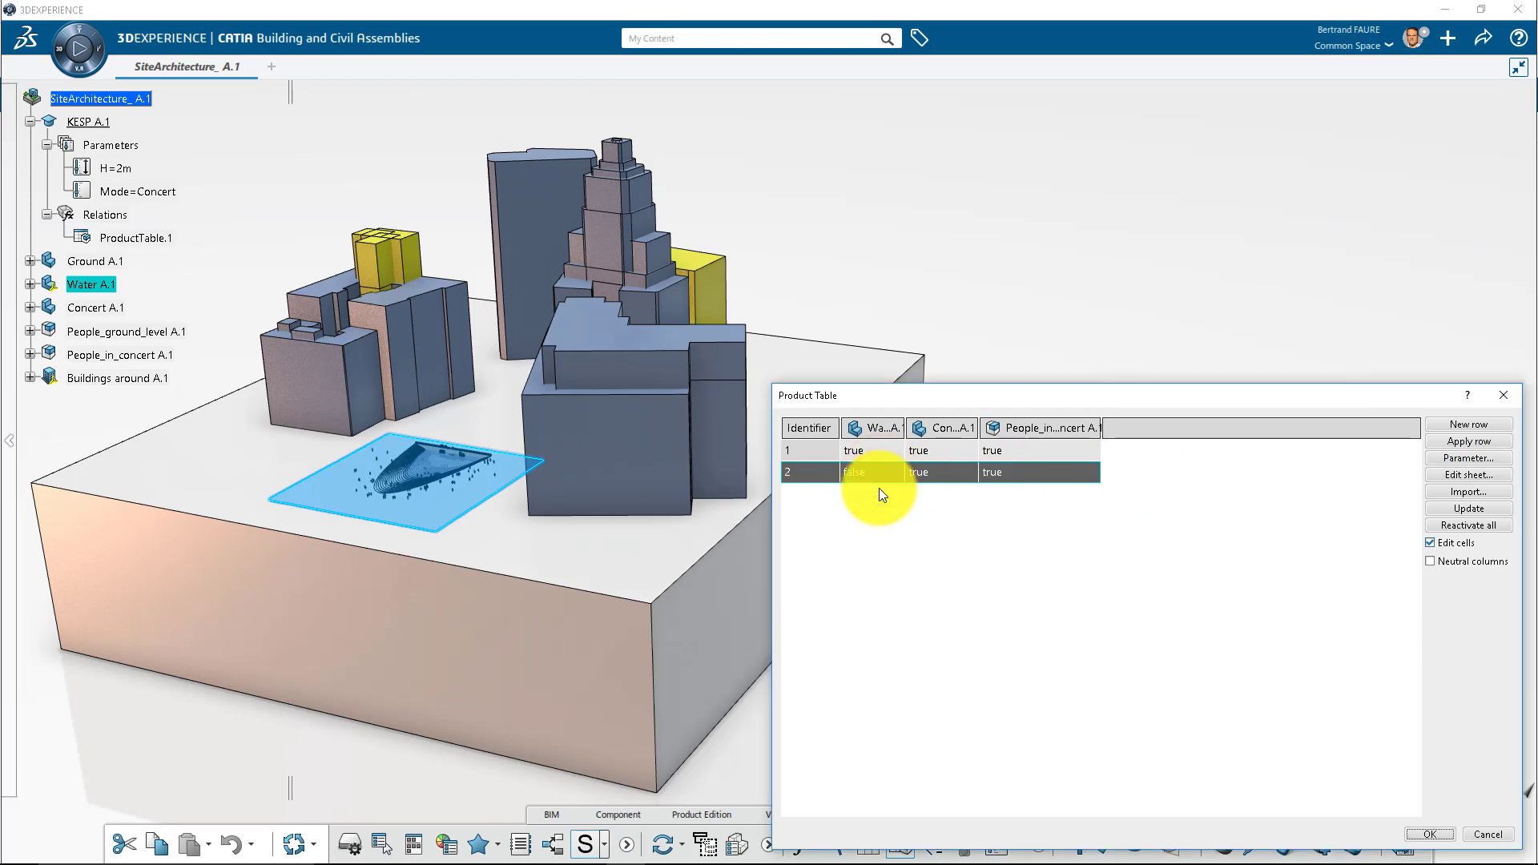
Add a third row with Water true, Concert false and People_in_concert false, and accept the product table
{"action": "left_click", "coordinate": [1472, 422]}
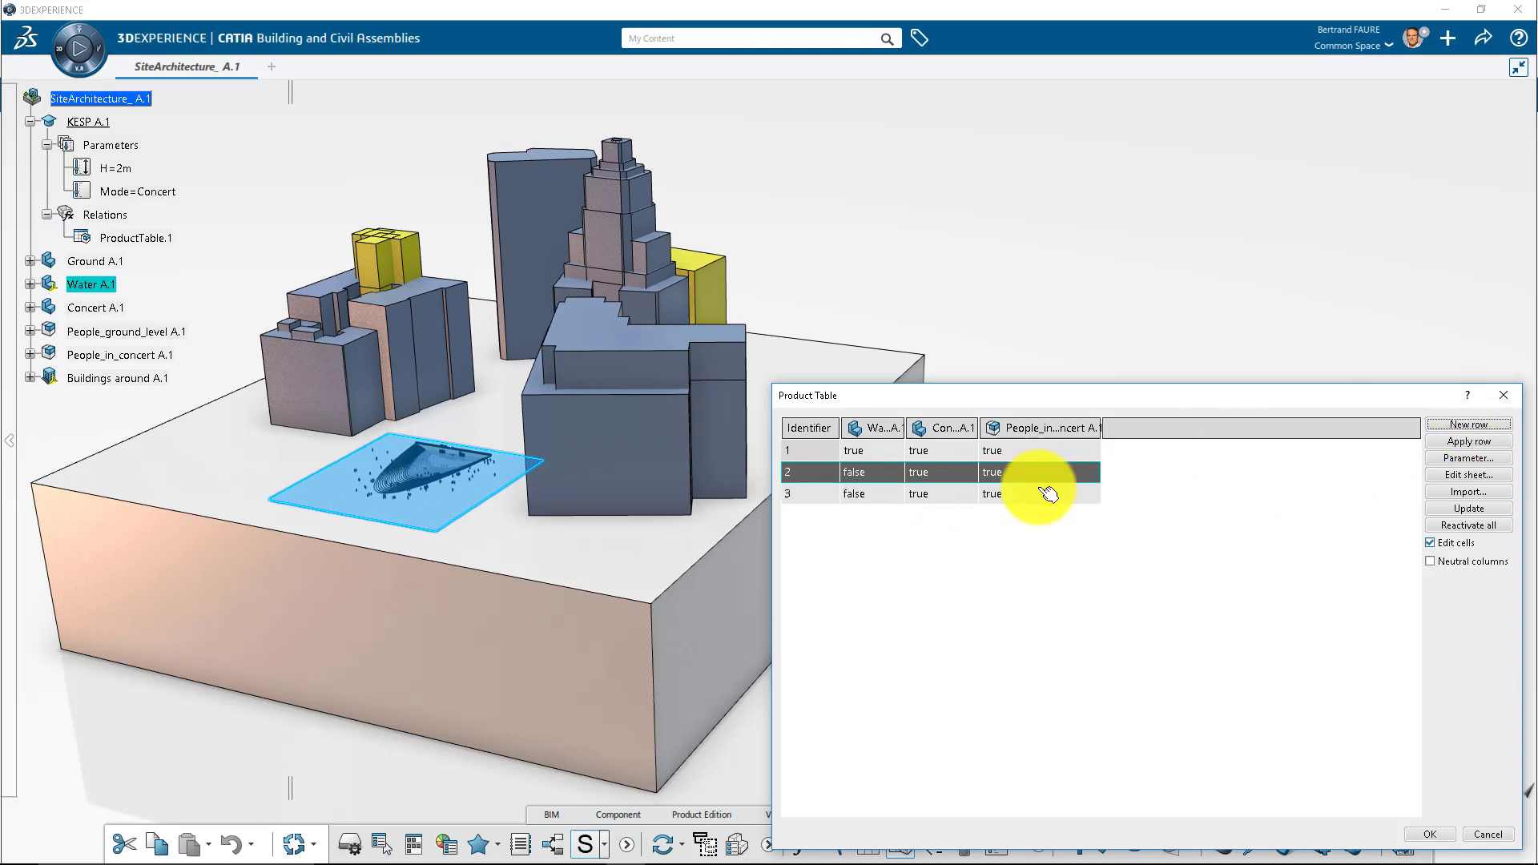
{"action": "left_click", "coordinate": [860, 495]}
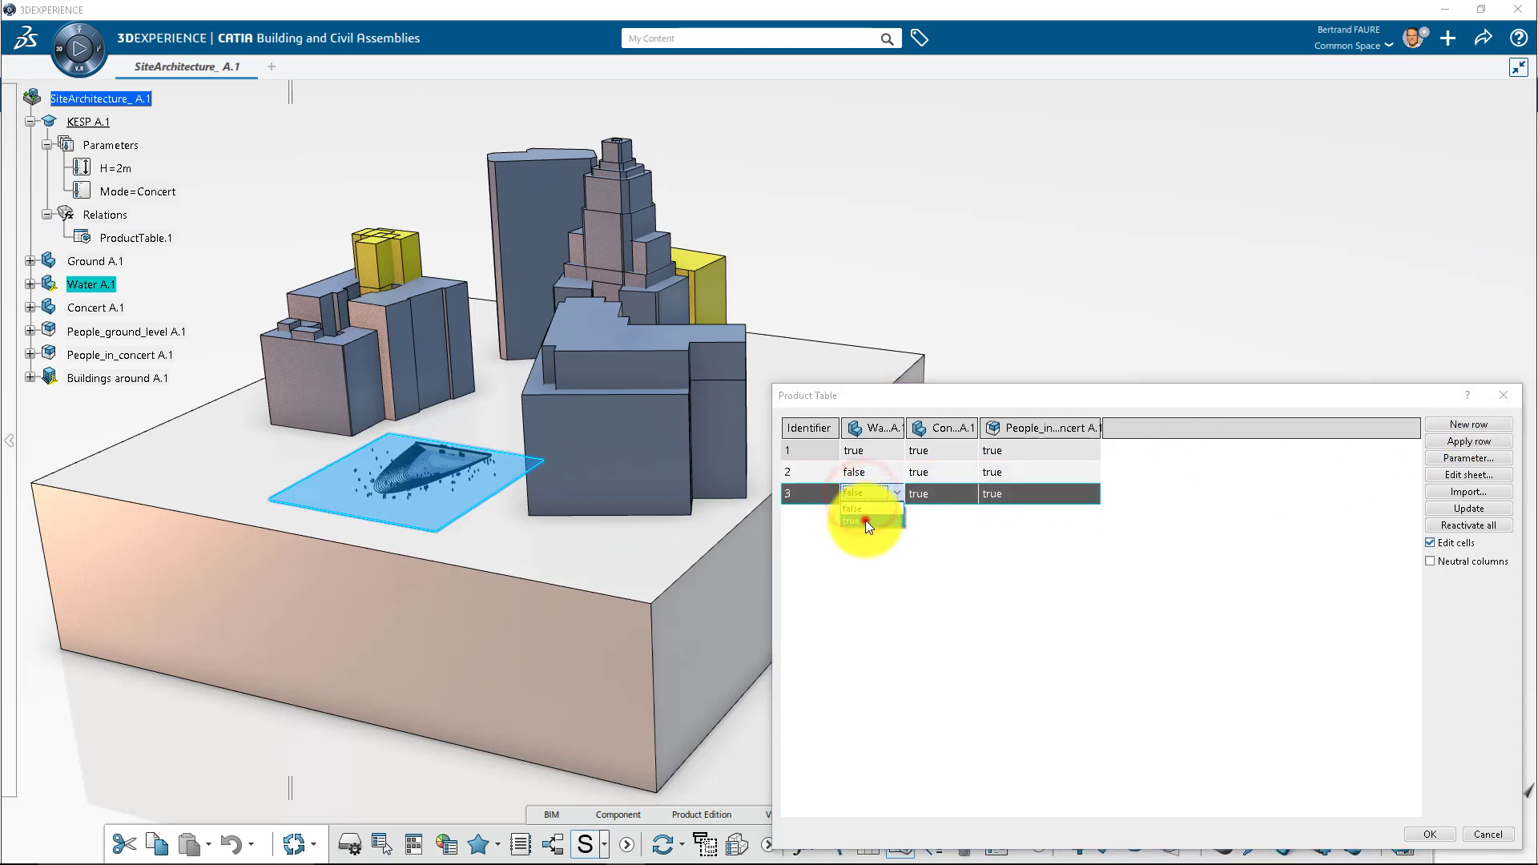
{"action": "left_click", "coordinate": [865, 520]}
{"action": "left_click", "coordinate": [930, 492]}
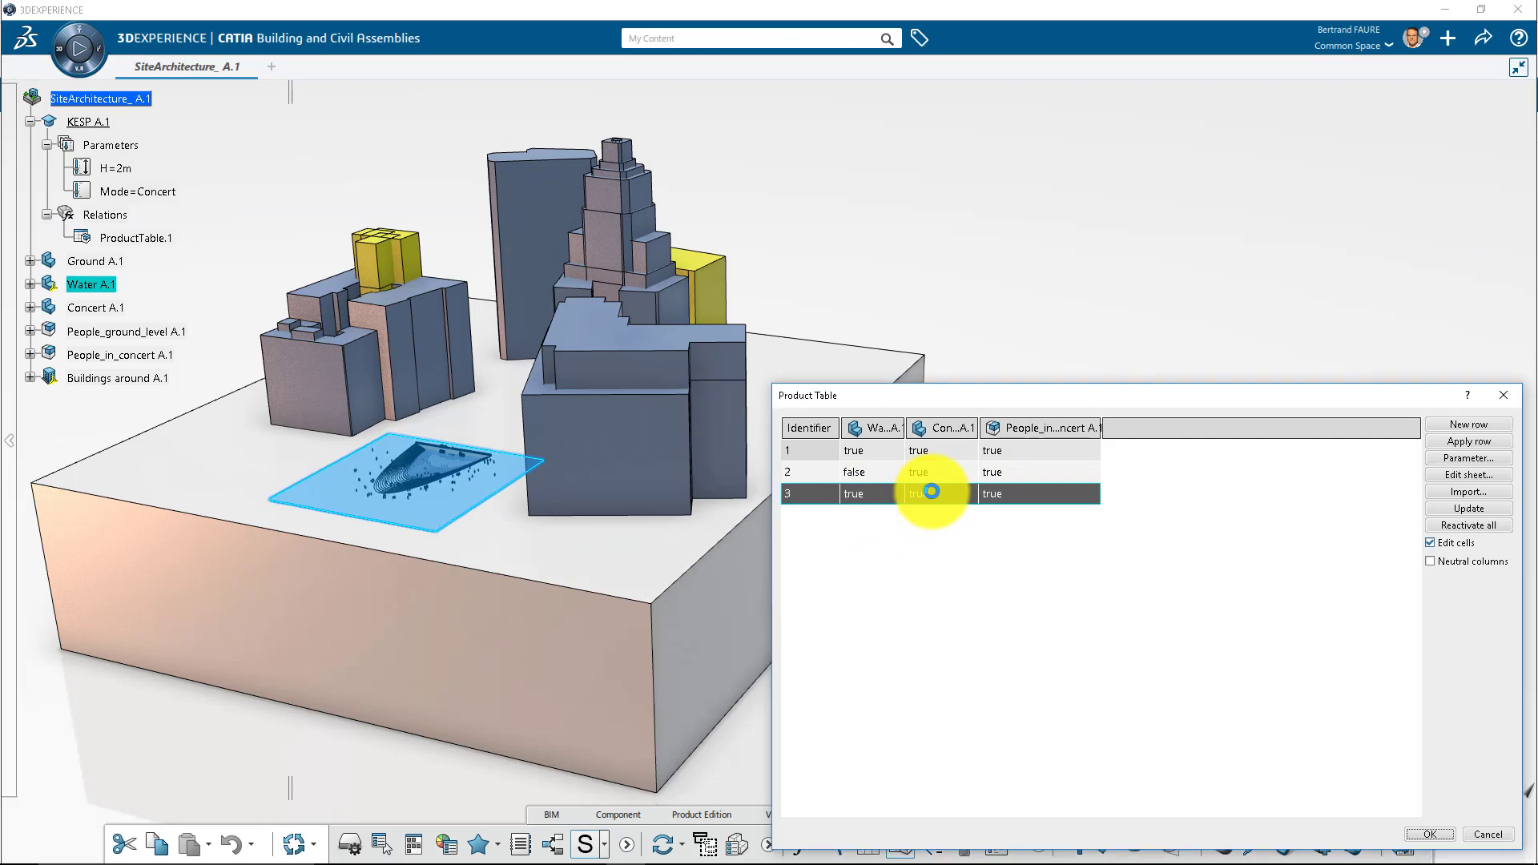
{"action": "left_click", "coordinate": [934, 510]}
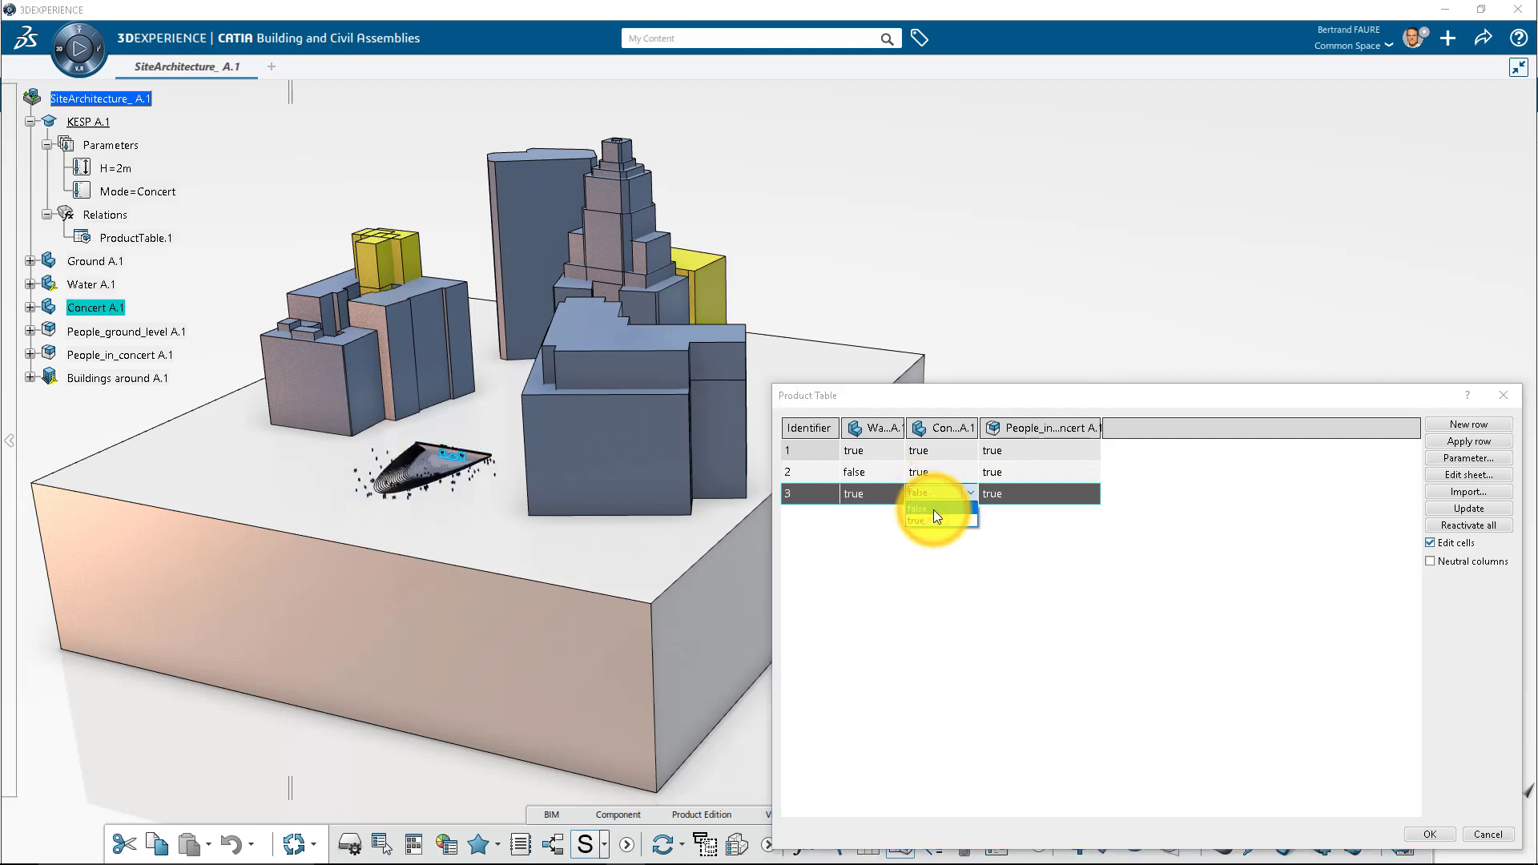
{"action": "left_click", "coordinate": [934, 509]}
{"action": "left_click", "coordinate": [1014, 497]}
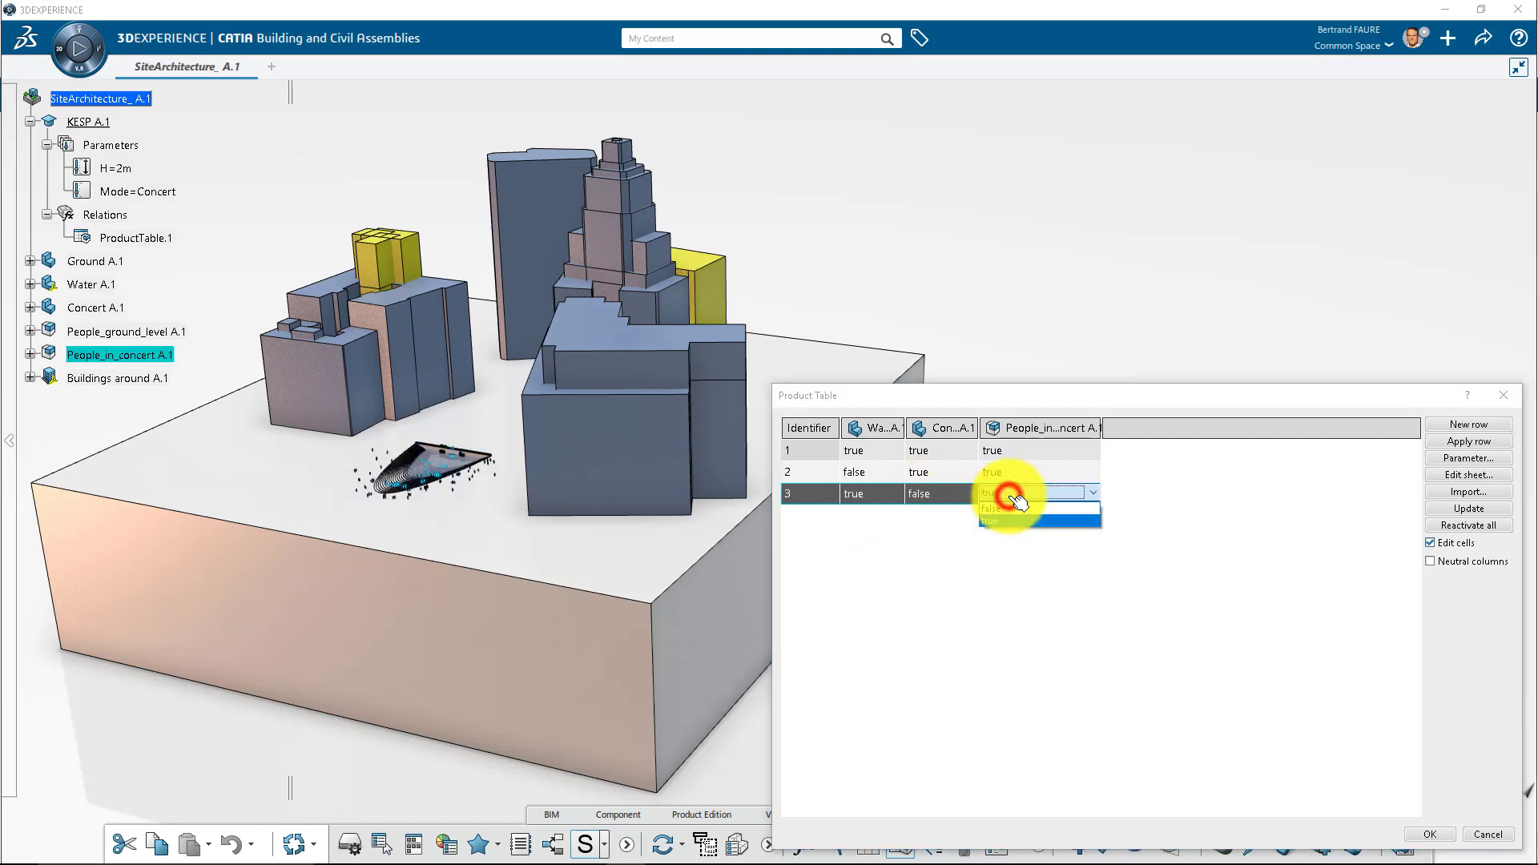
{"action": "left_click", "coordinate": [1009, 510]}
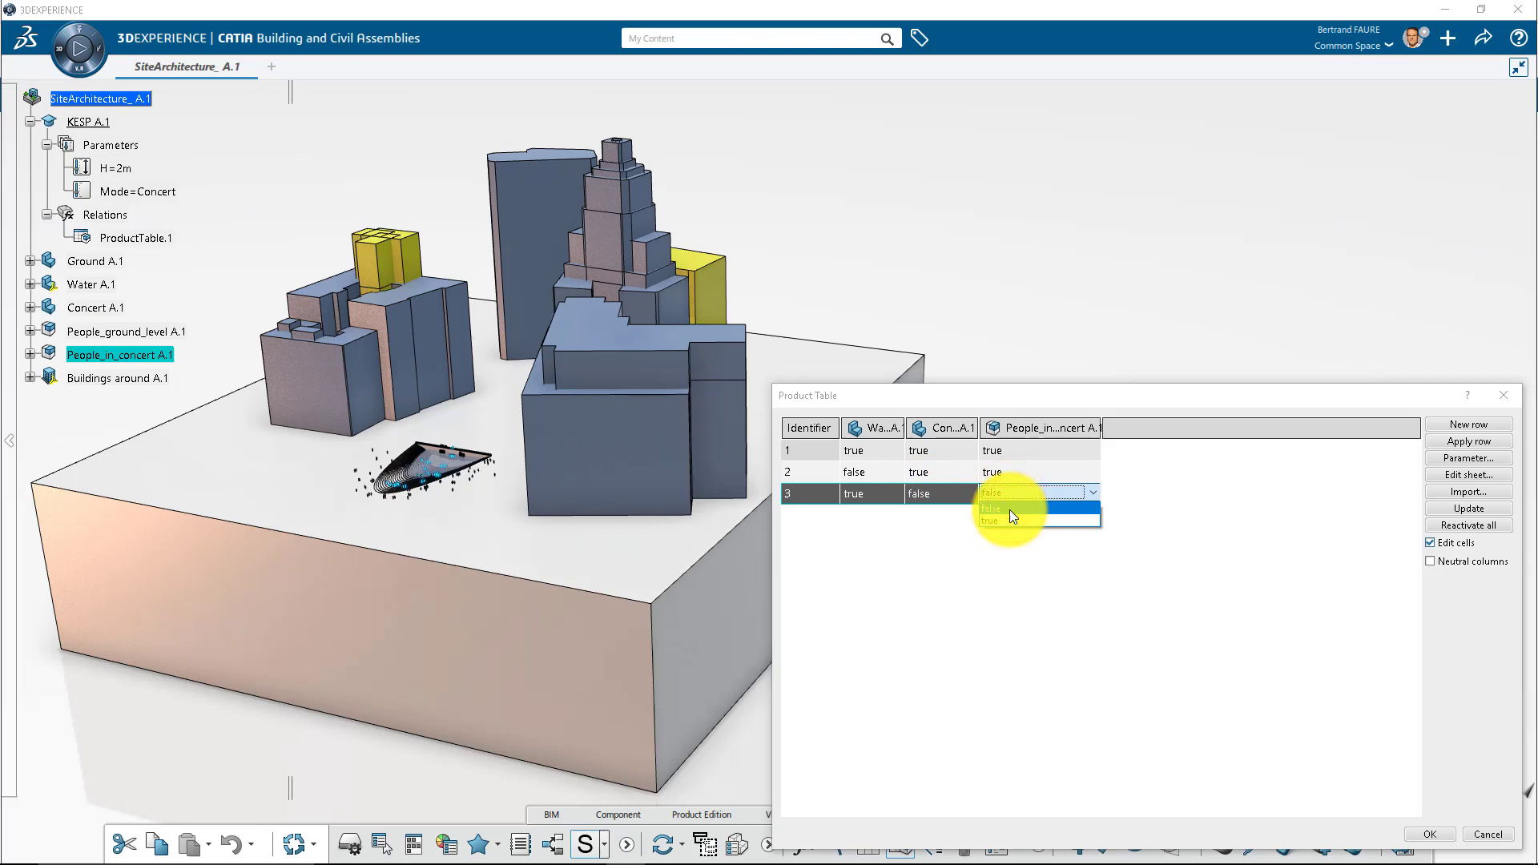
{"action": "left_click", "coordinate": [1434, 834]}
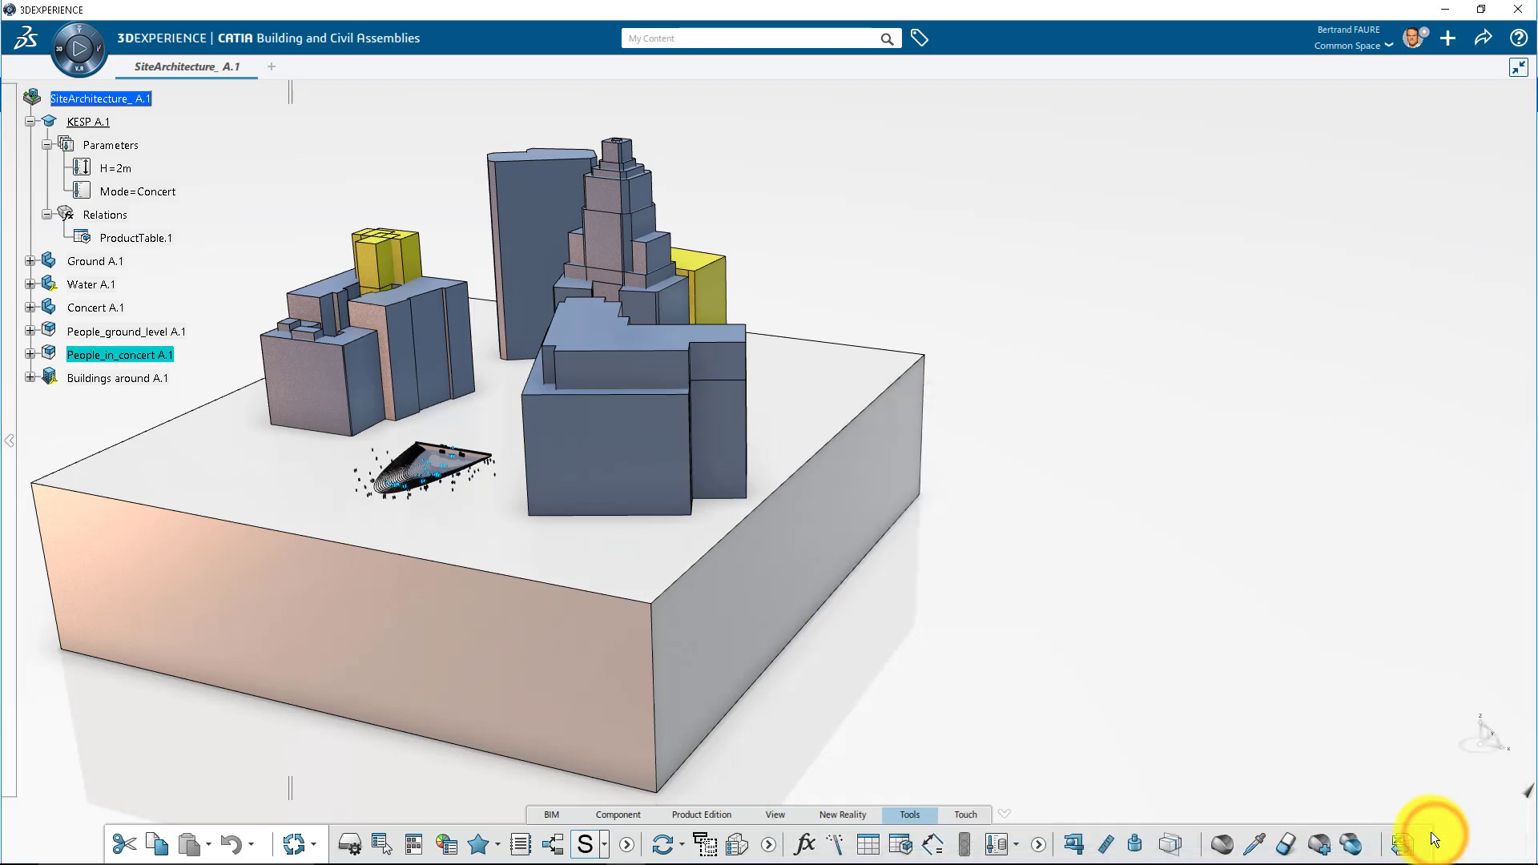
Switch to the Engineering Rules Capture app
{"action": "left_click", "coordinate": [60, 49]}
{"action": "left_click", "coordinate": [396, 132]}
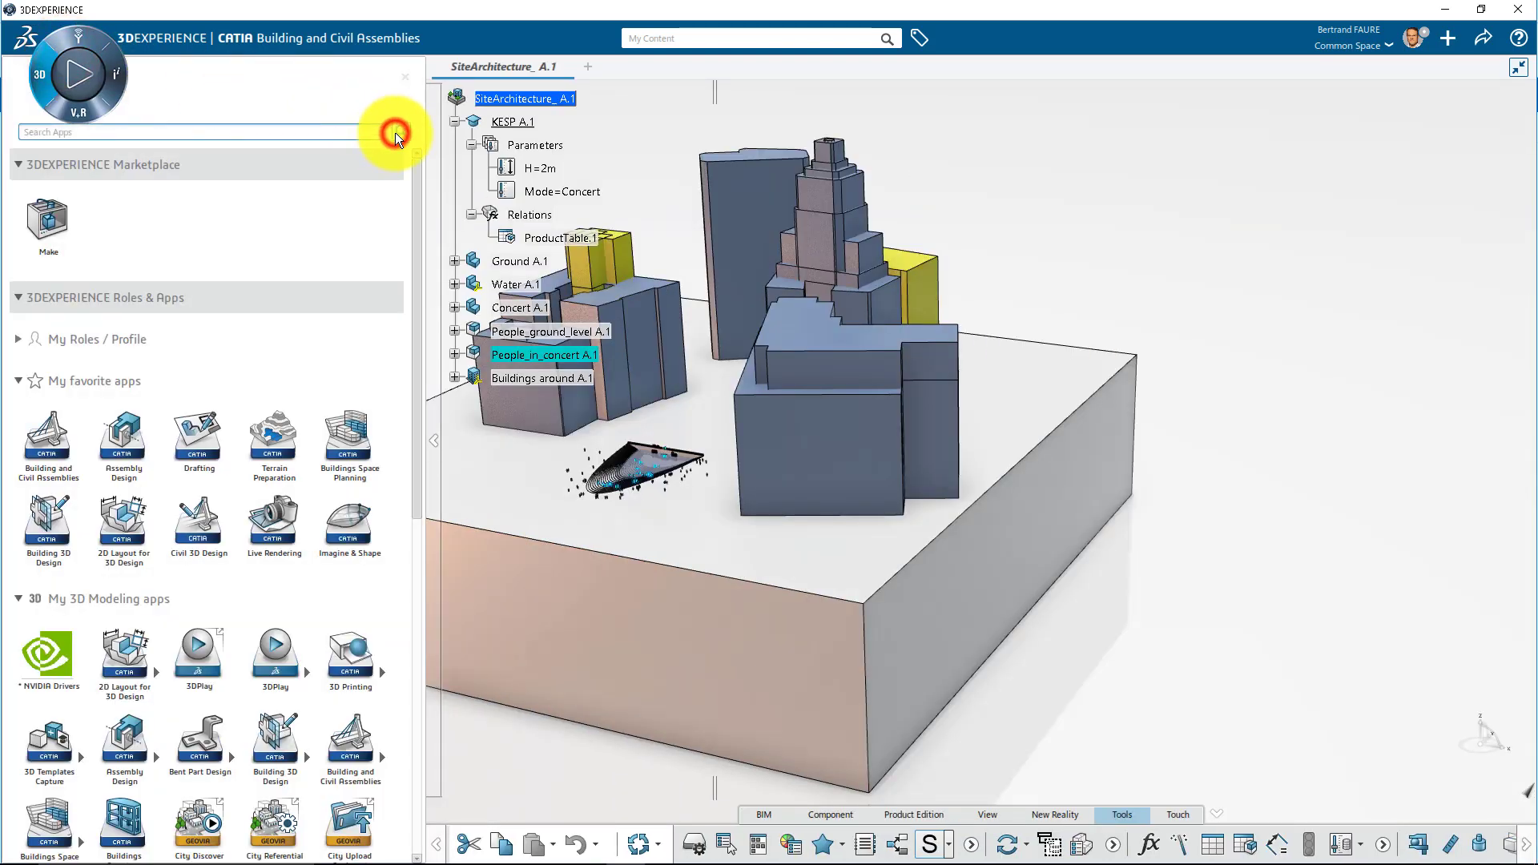
{"action": "type", "text": "engi"}
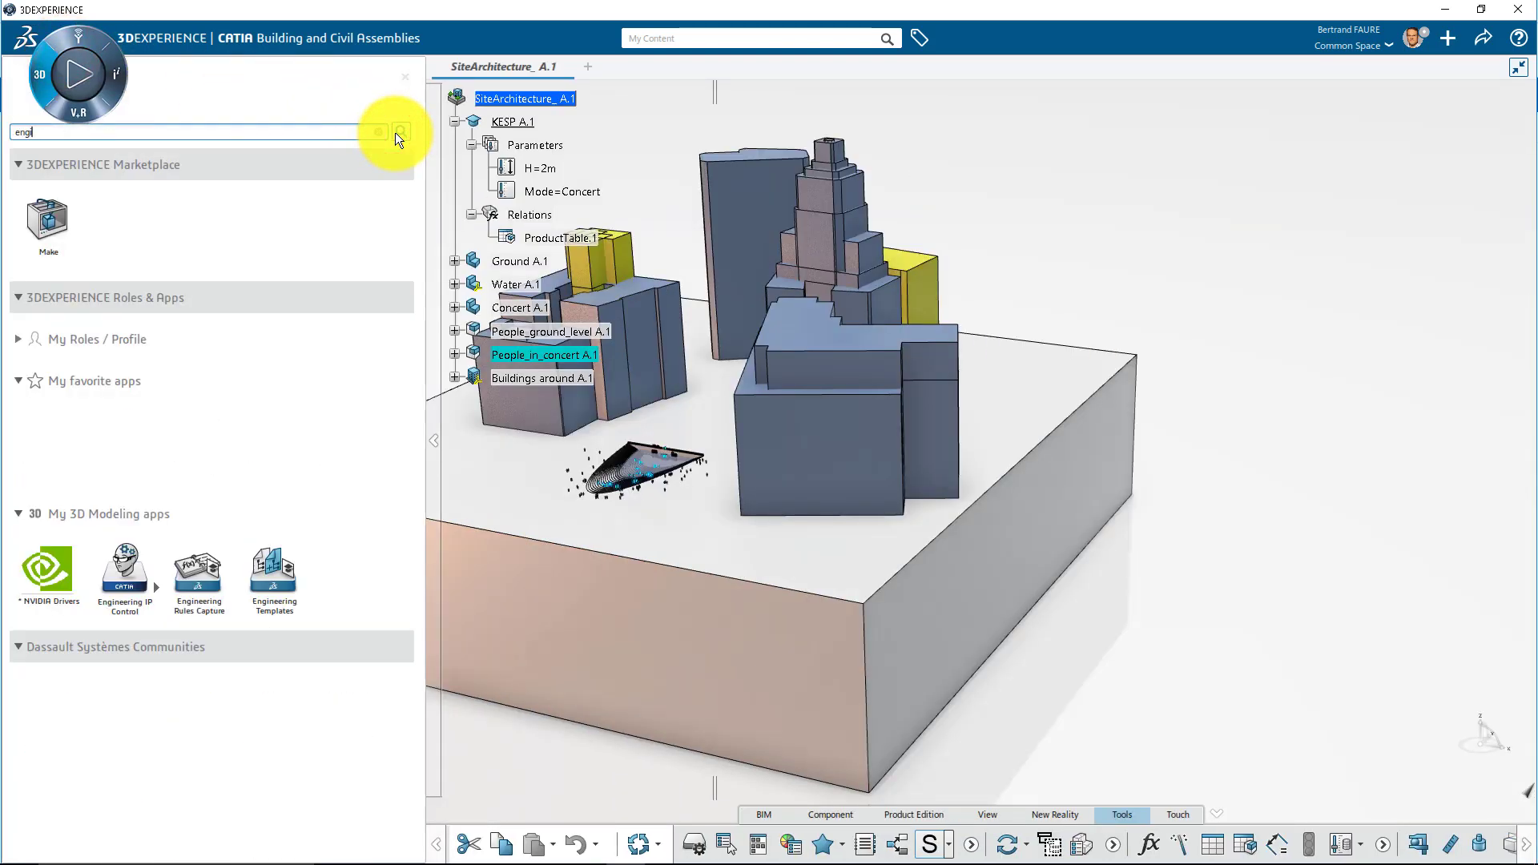
{"action": "left_click", "coordinate": [197, 572]}
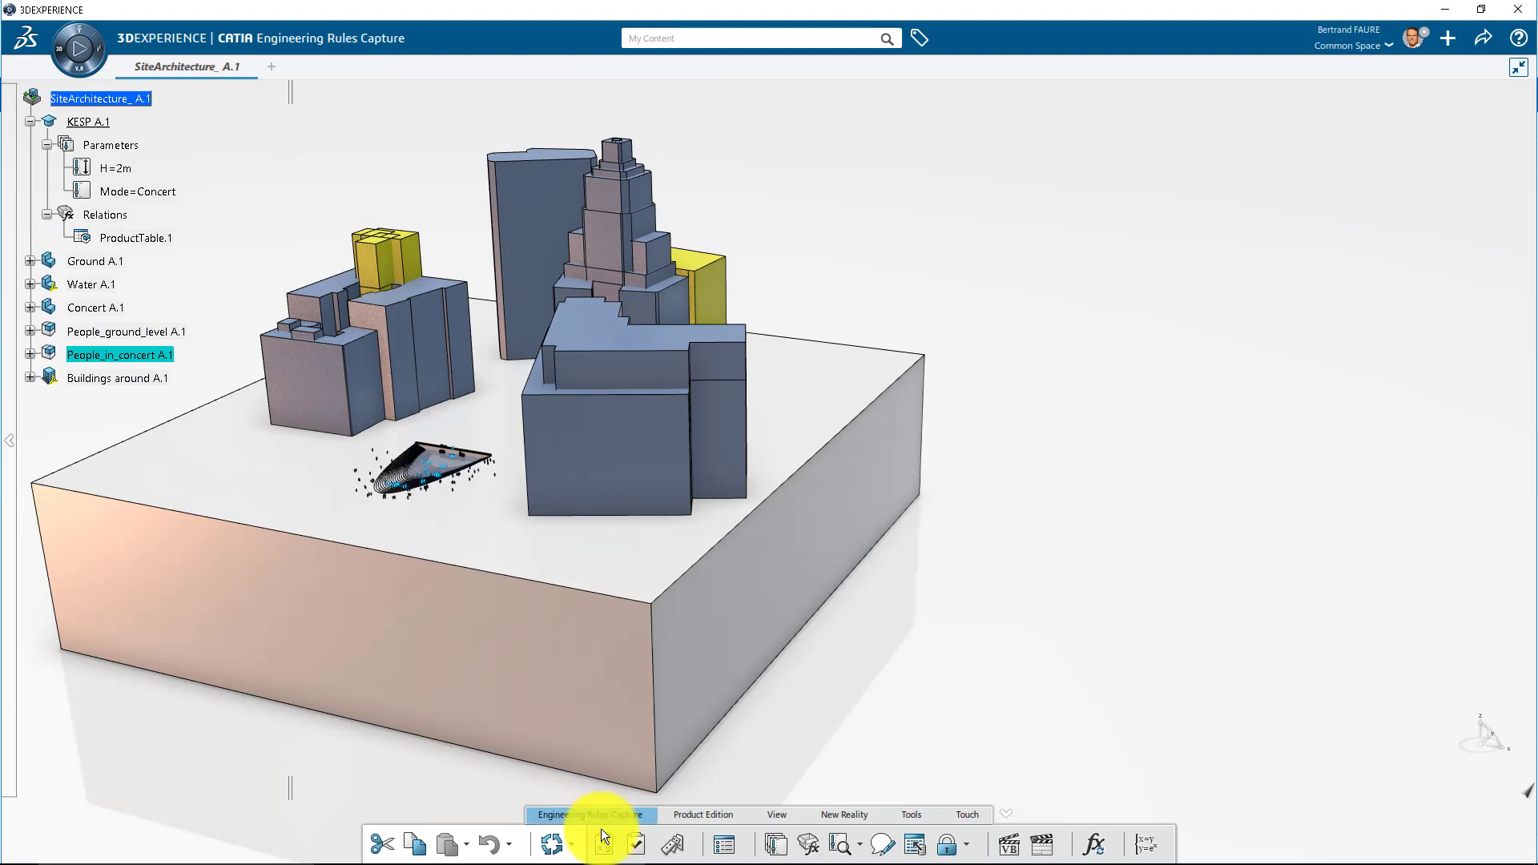
Create a rule named Rule under the KESP relations and remove the default comment from its body
{"action": "left_click", "coordinate": [599, 849]}
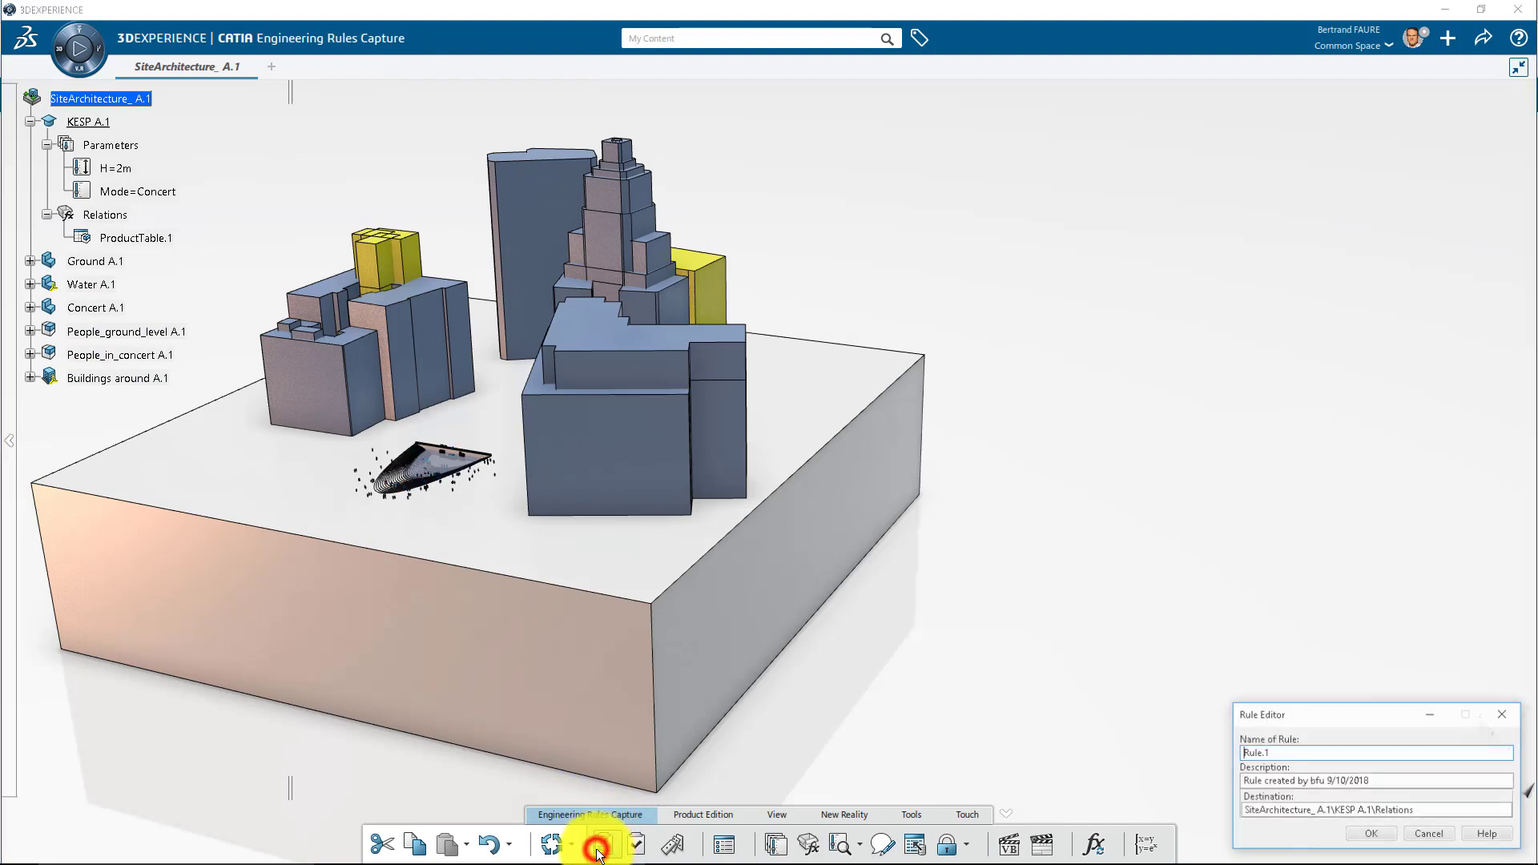
{"action": "left_click", "coordinate": [1282, 754]}
{"action": "left_click", "coordinate": [1391, 833]}
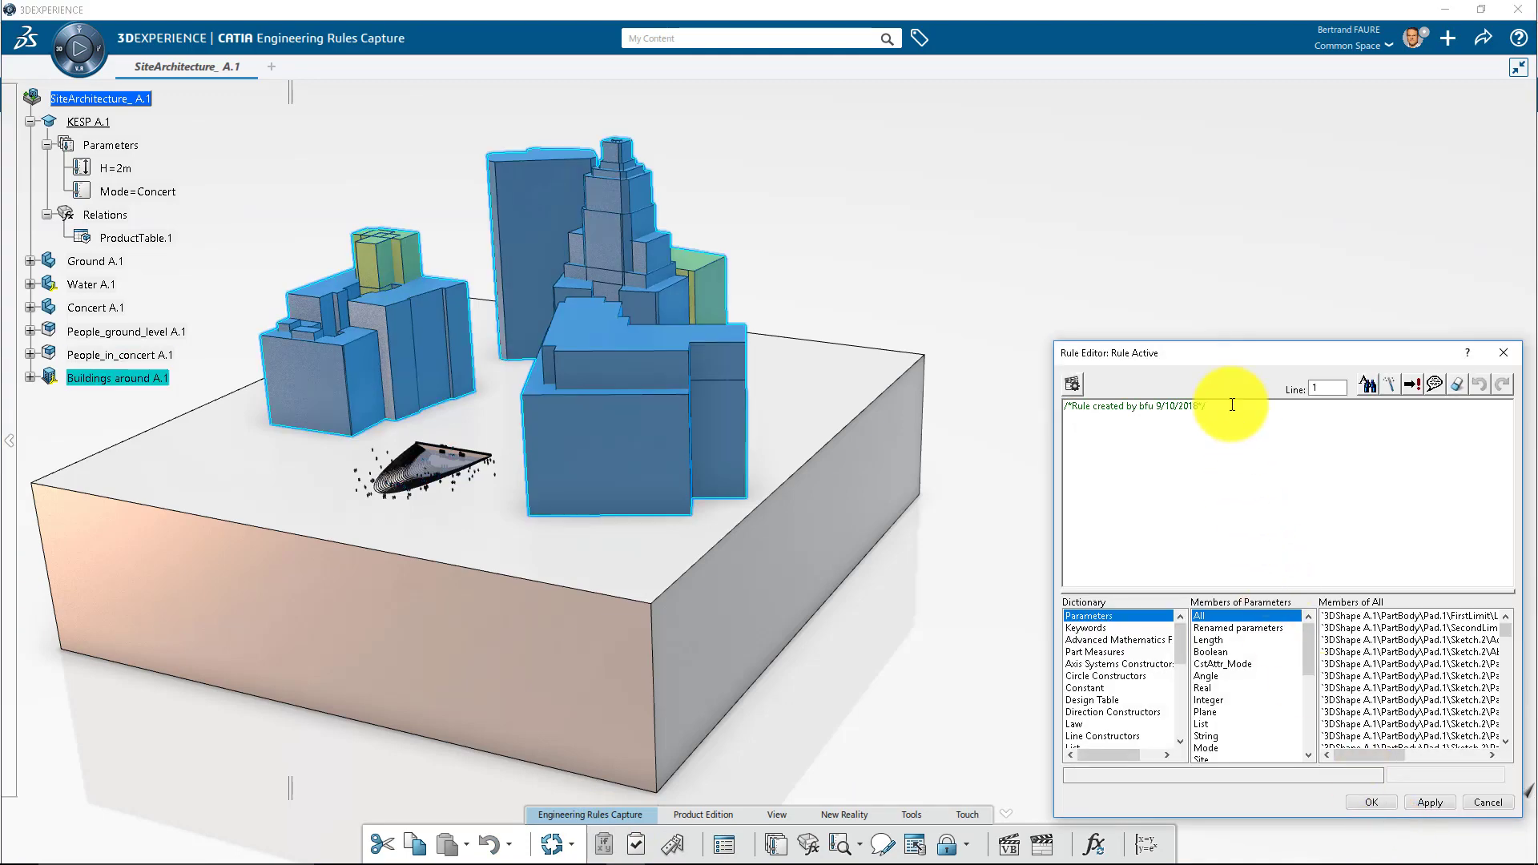
{"action": "left_click_drag", "start_coordinate": [1230, 405], "coordinate": [1032, 409]}
{"action": "key", "text": "Delete"}
Write the rule's first condition: if KESP\Mode =="Concert", set ProductTable.1's ConfigurationRow to 2
{"action": "key", "text": "Return"}
{"action": "type", "text": "if"}
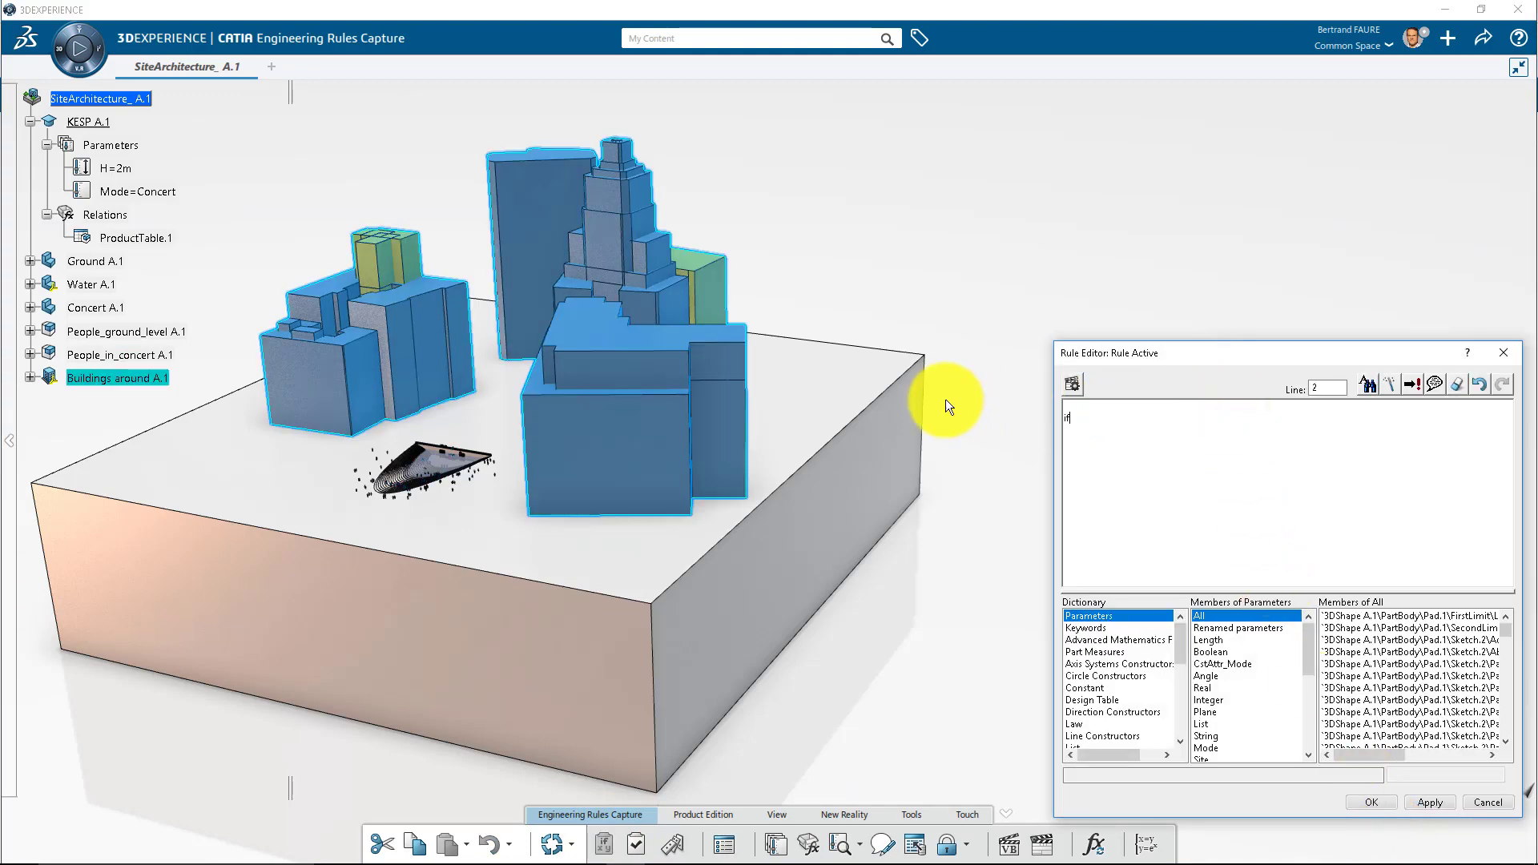
{"action": "left_click", "coordinate": [152, 192]}
{"action": "type", "text": "==\"Concert\""}
{"action": "key", "text": "Return"}
{"action": "left_click", "coordinate": [152, 235]}
{"action": "type", "text": "."}
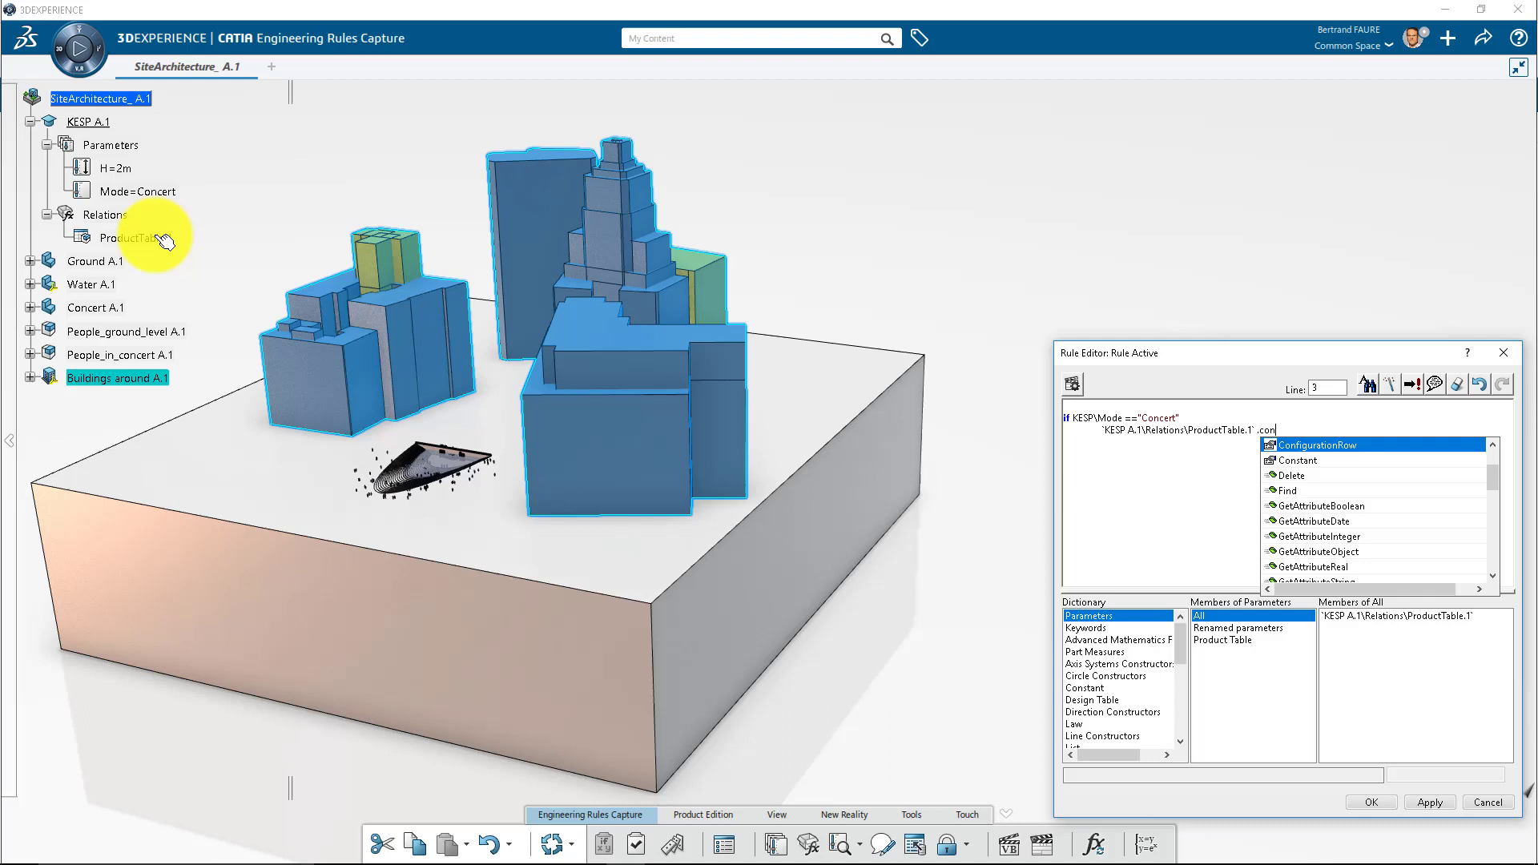
{"action": "key", "text": "Return"}
Add an else-if condition to the rule: for KESP\Mode =="Pool", set ProductTable.1's ConfigurationRow to 3
{"action": "left_click", "coordinate": [161, 192]}
{"action": "type", "text": "==\"Pool\""}
{"action": "key", "text": "Return"}
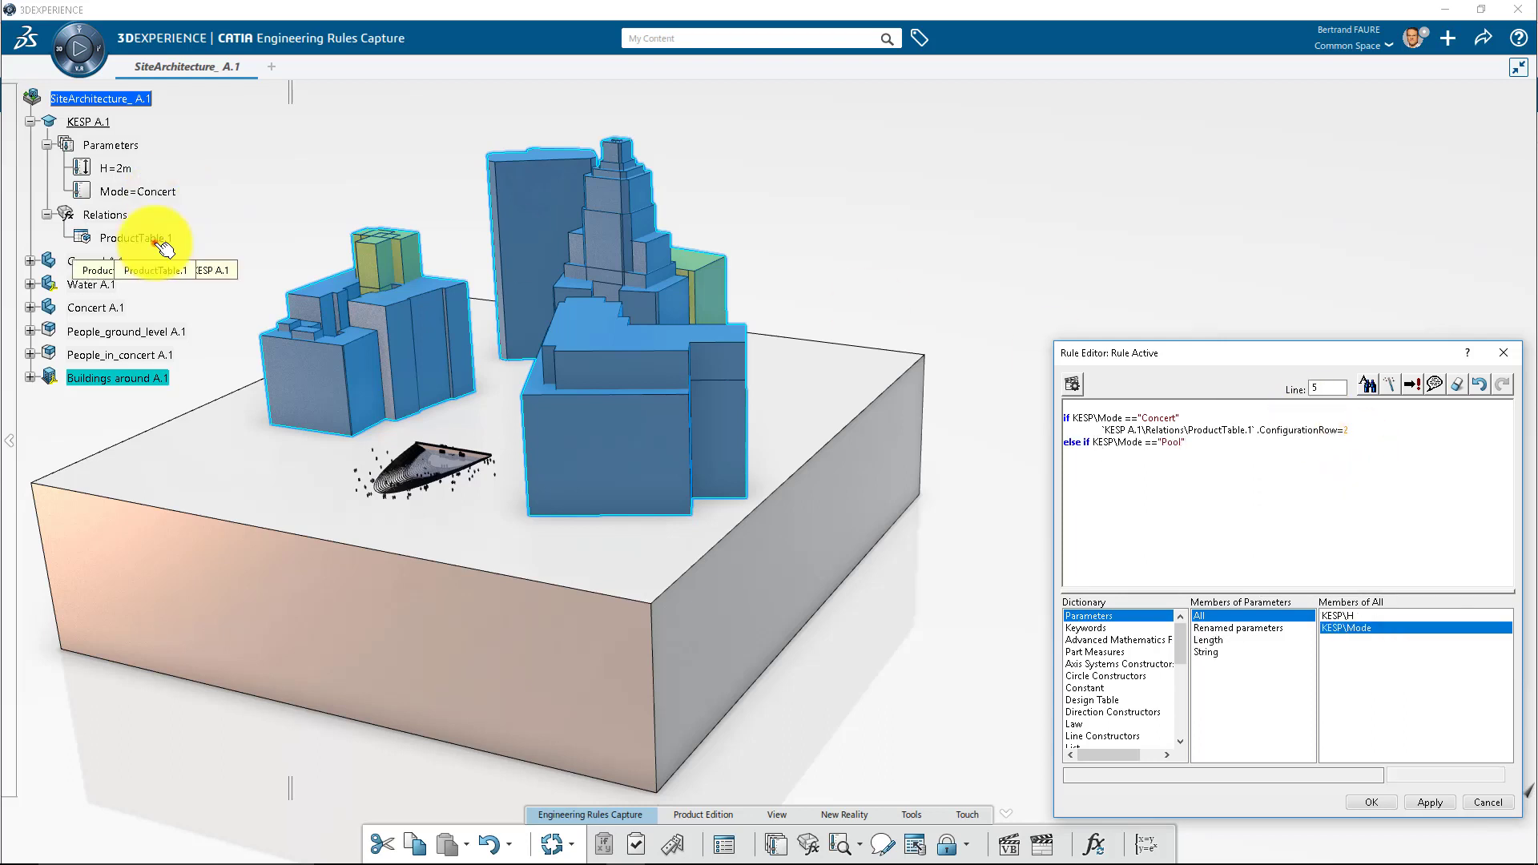
{"action": "left_click", "coordinate": [155, 239]}
{"action": "type", "text": "."}
{"action": "key", "text": "Return"}
{"action": "type", "text": "=3"}
{"action": "key", "text": "Return"}
Add an else branch setting ProductTable.1's ConfigurationRow to 1, and accept the rule
{"action": "type", "text": "else"}
{"action": "key", "text": "Return"}
{"action": "left_click", "coordinate": [159, 240]}
{"action": "type", "text": ".1`.co"}
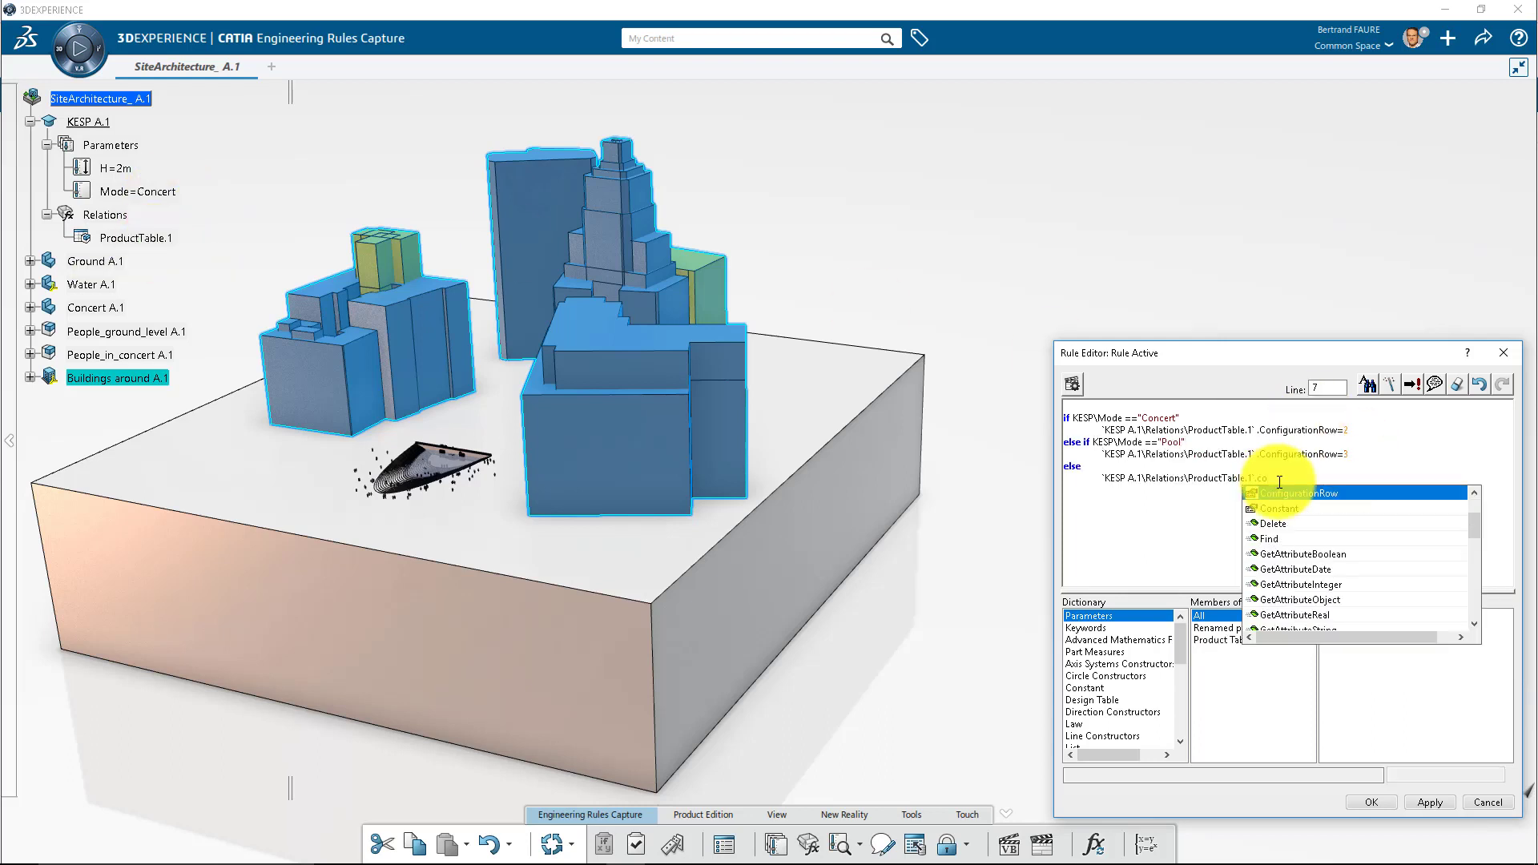
{"action": "key", "text": "Return"}
{"action": "type", "text": "=1"}
{"action": "left_click", "coordinate": [1385, 799]}
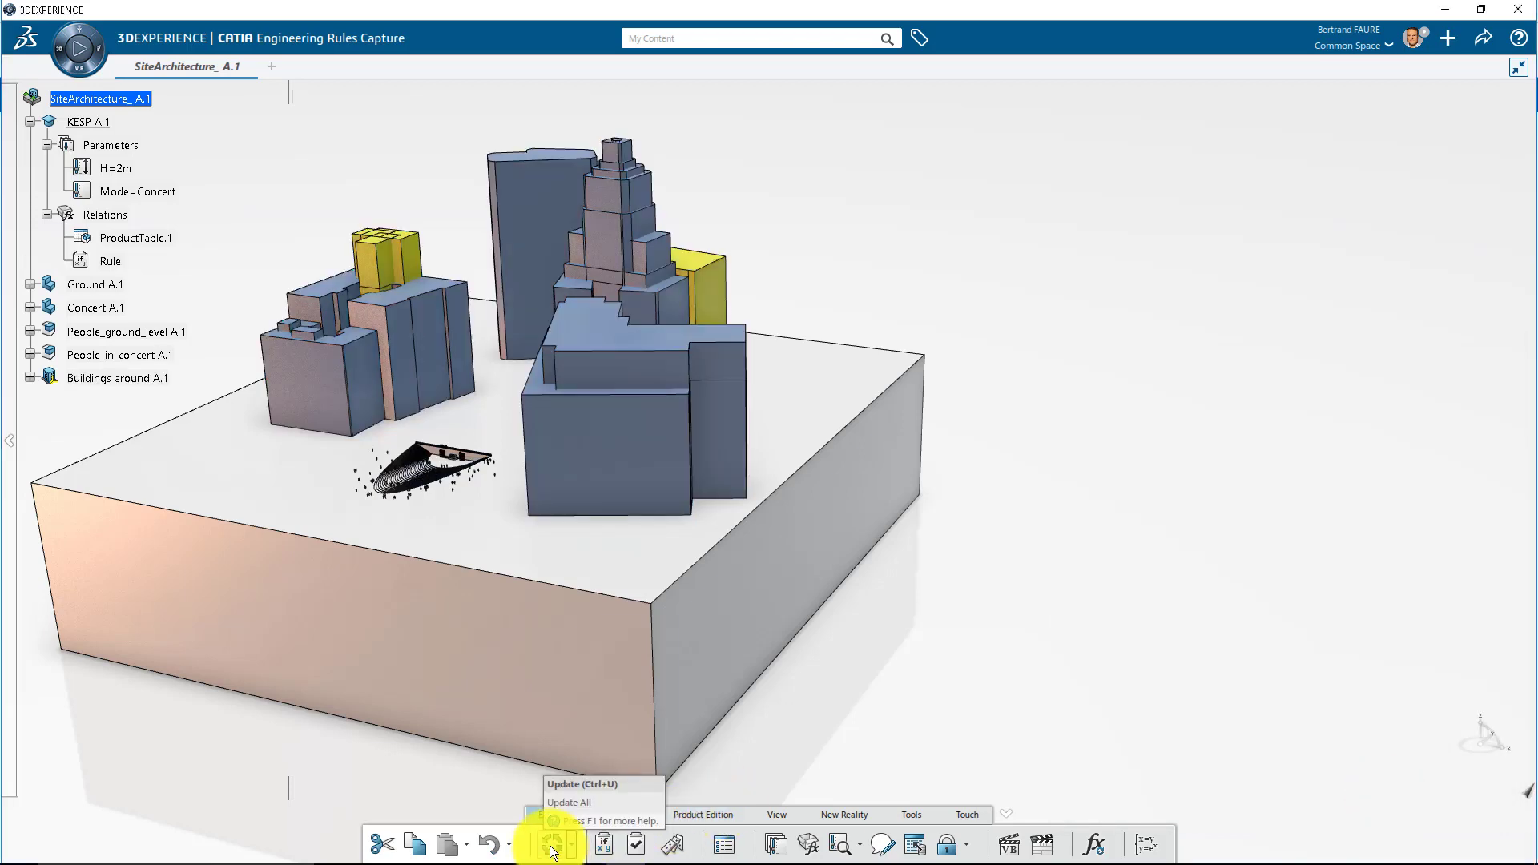
Update the whole model with the Concert configuration while viewing the amphitheatre up close
{"action": "middle_click", "coordinate": [711, 571]}
{"action": "middle_click_drag", "start_coordinate": [748, 577], "coordinate": [738, 370]}
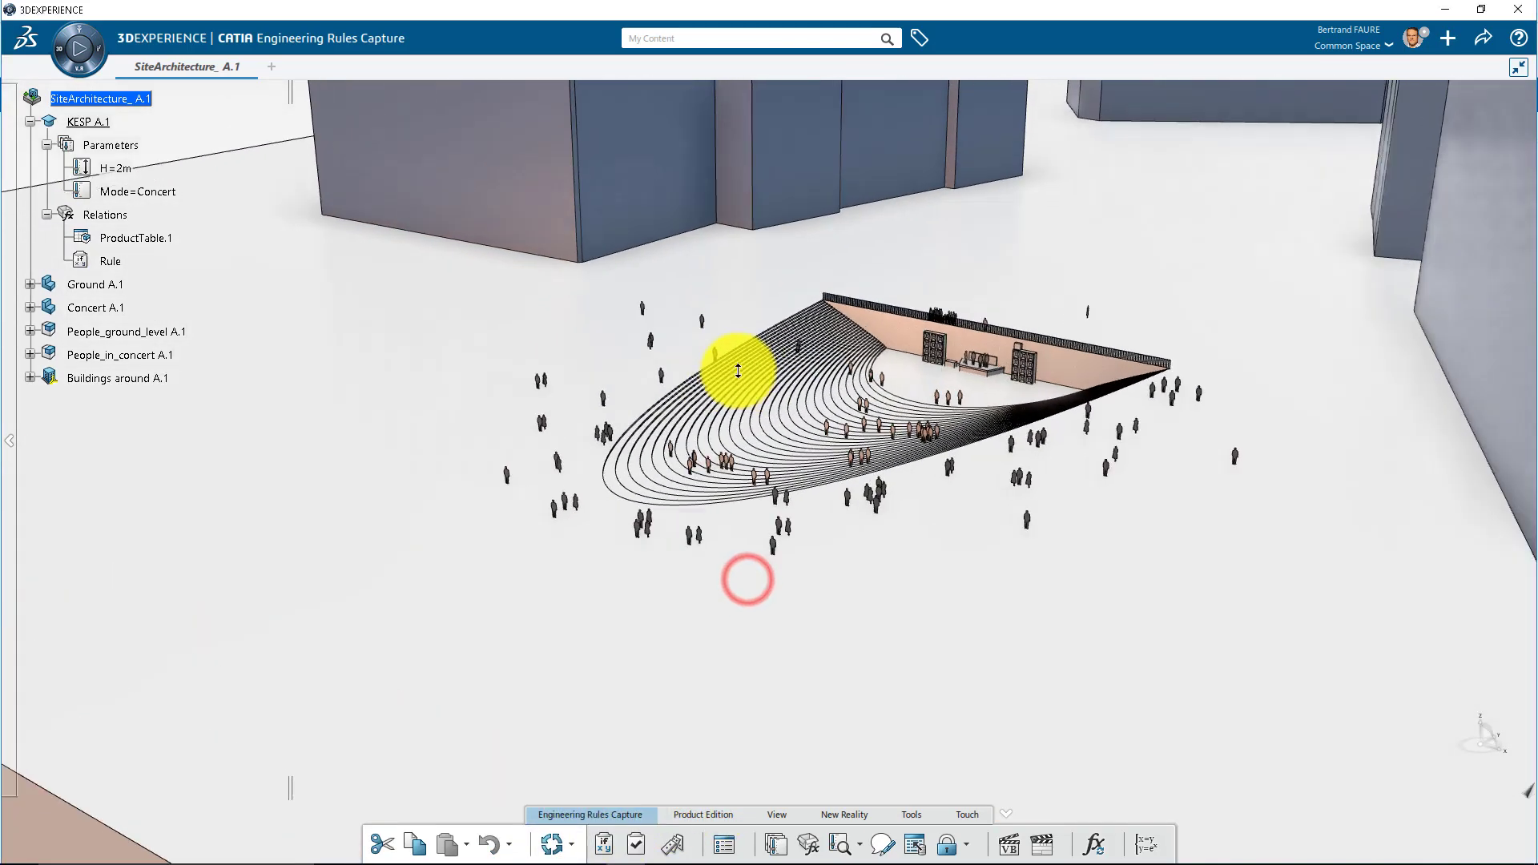
{"action": "left_click", "coordinate": [551, 844]}
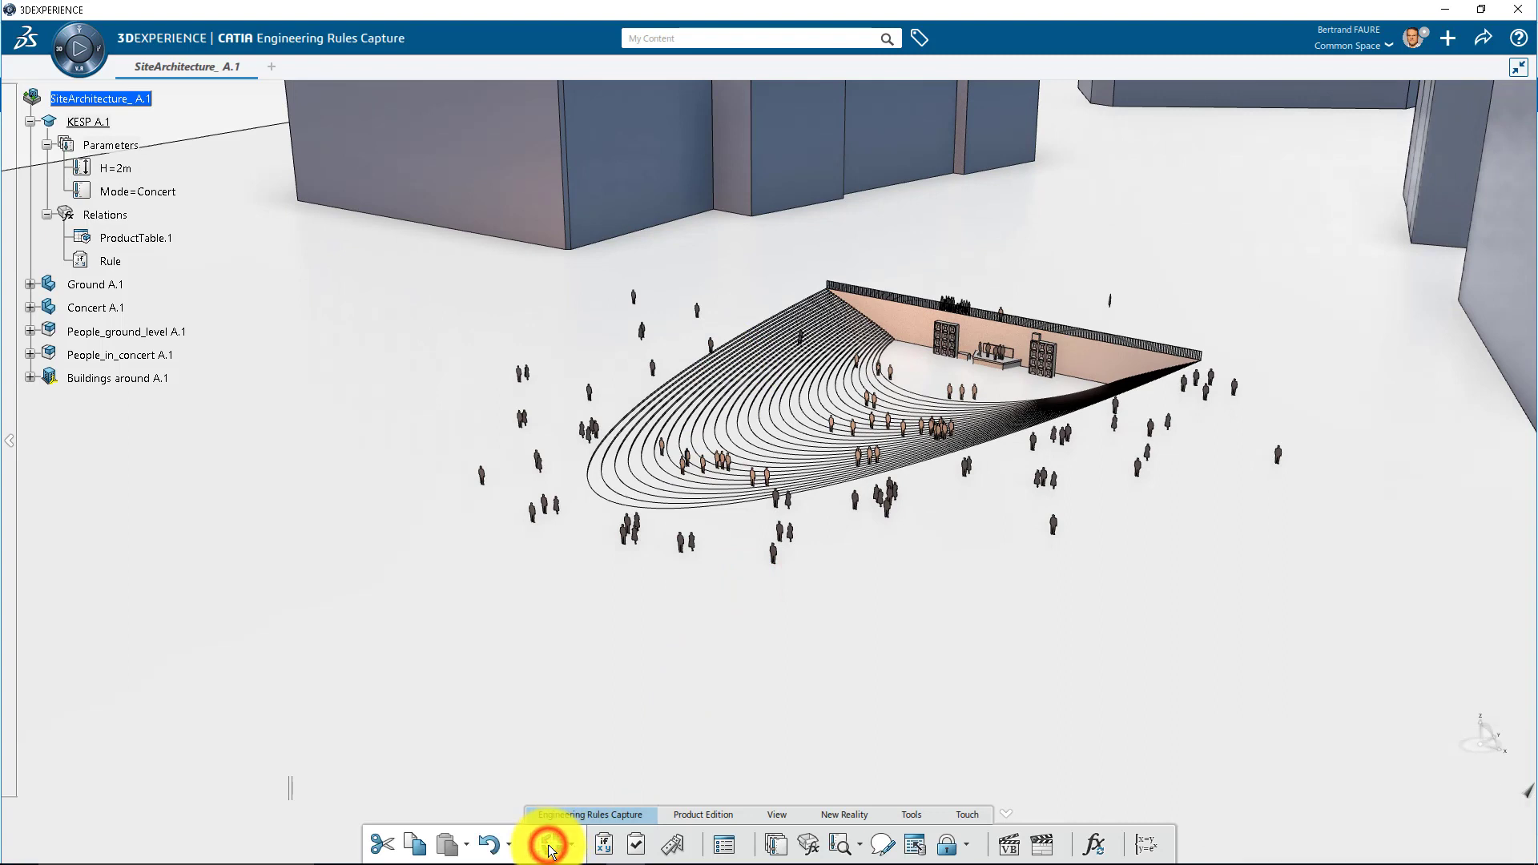
Set the Mode parameter to Pool and update the model
{"action": "double_click", "coordinate": [138, 194]}
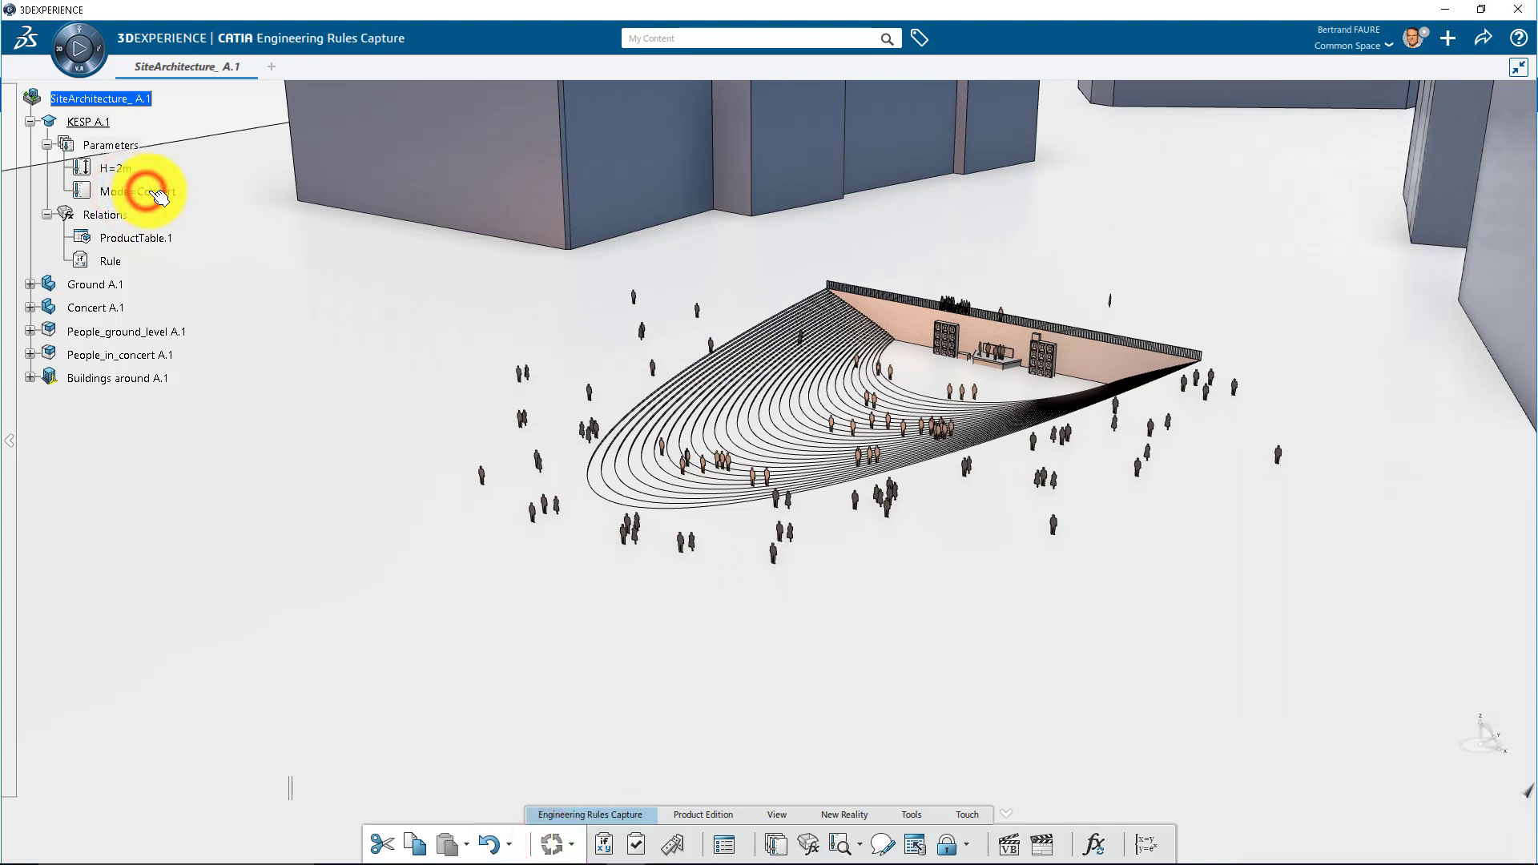
{"action": "left_click", "coordinate": [455, 352]}
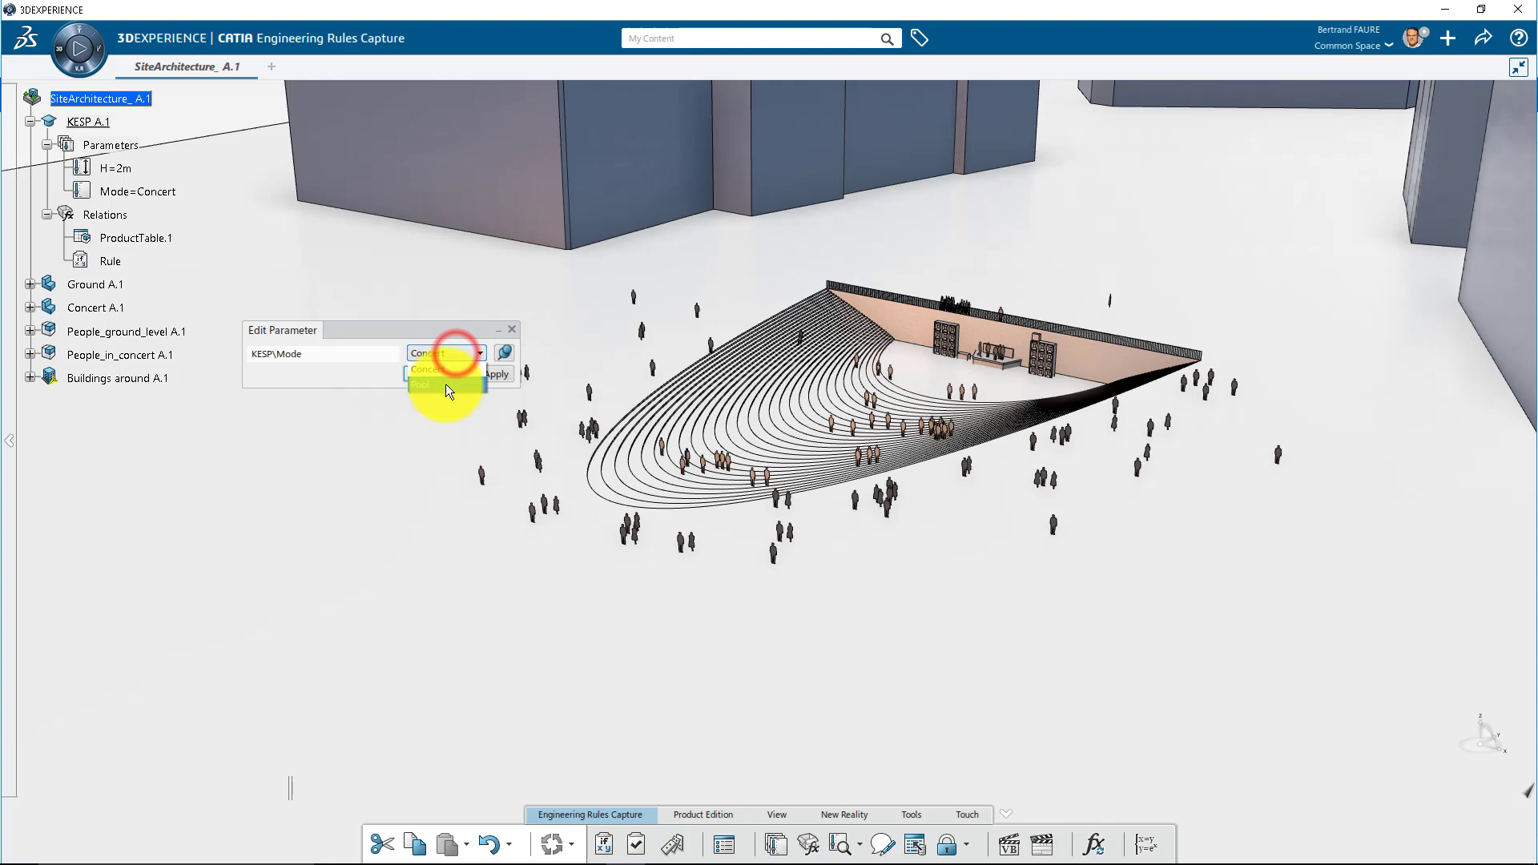
{"action": "left_click", "coordinate": [445, 382]}
{"action": "left_click", "coordinate": [415, 373]}
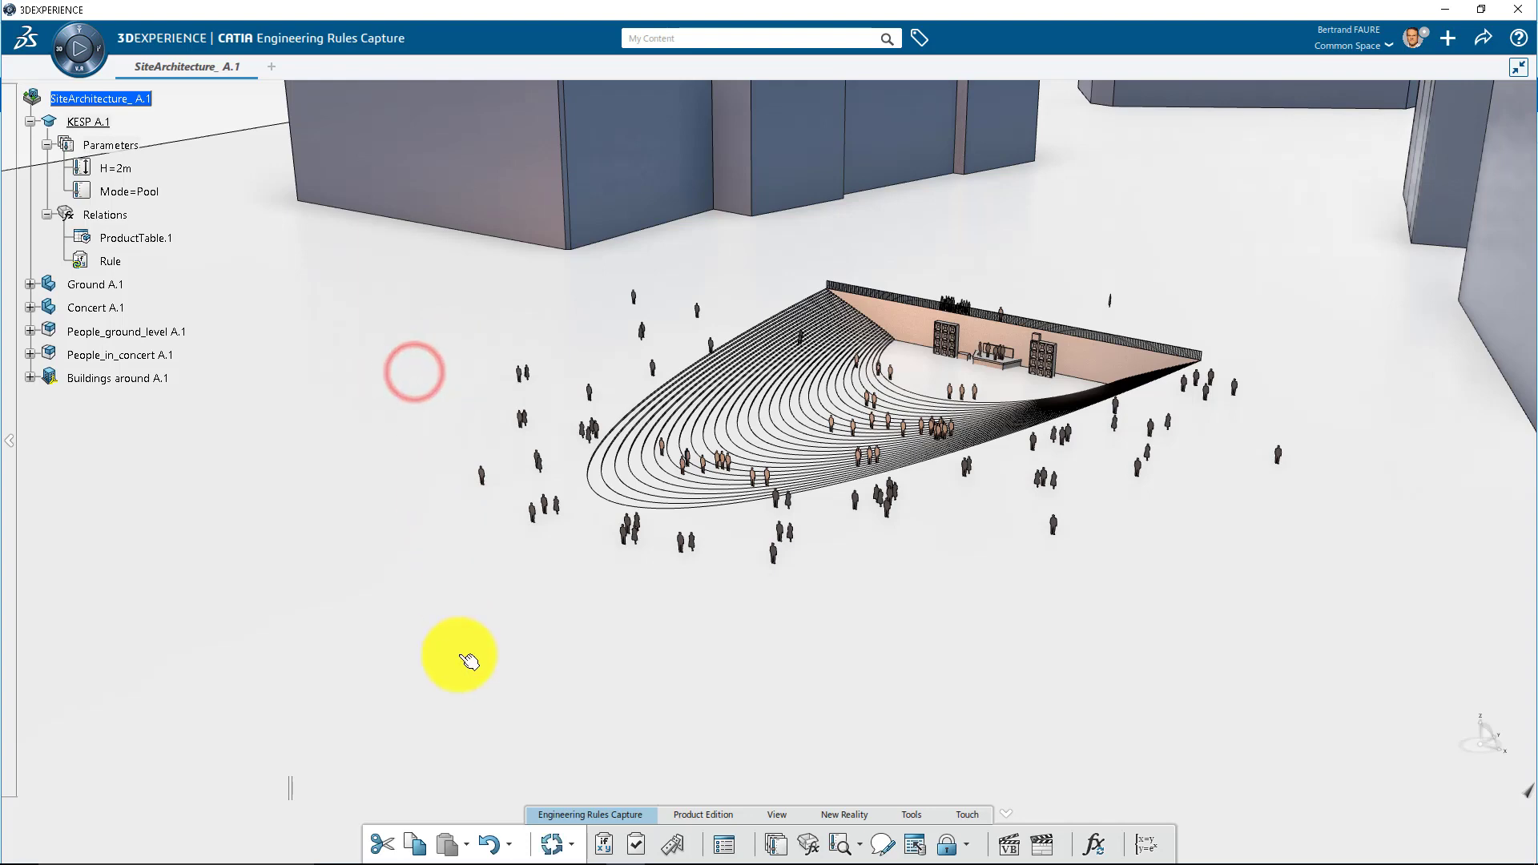
{"action": "left_click", "coordinate": [555, 844]}
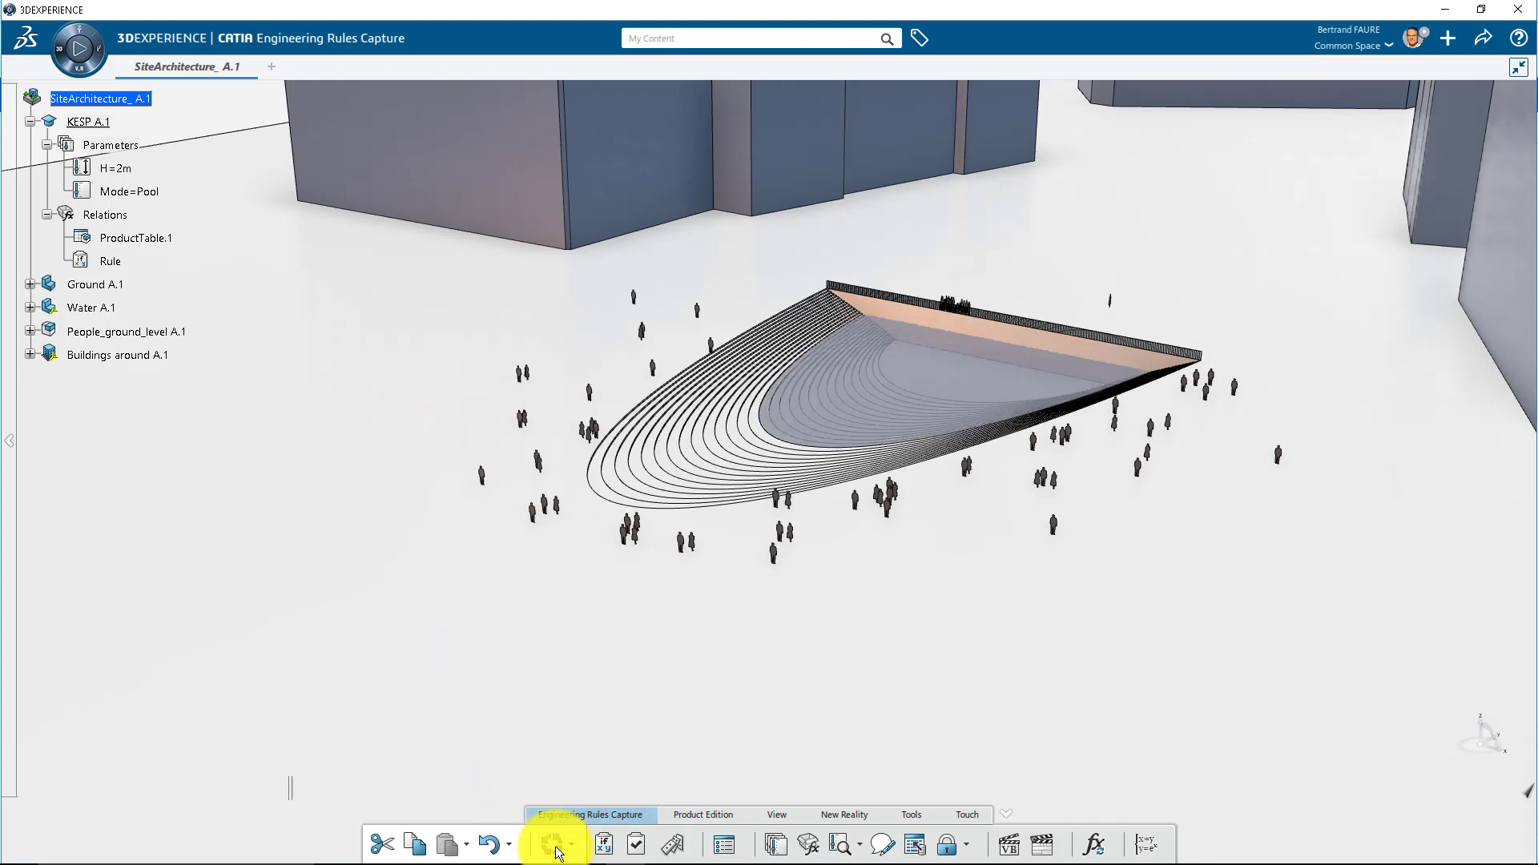
Switch to the Assembly Design app and fix the instance position of Ground A.1 through its properties
{"action": "left_click", "coordinate": [60, 45]}
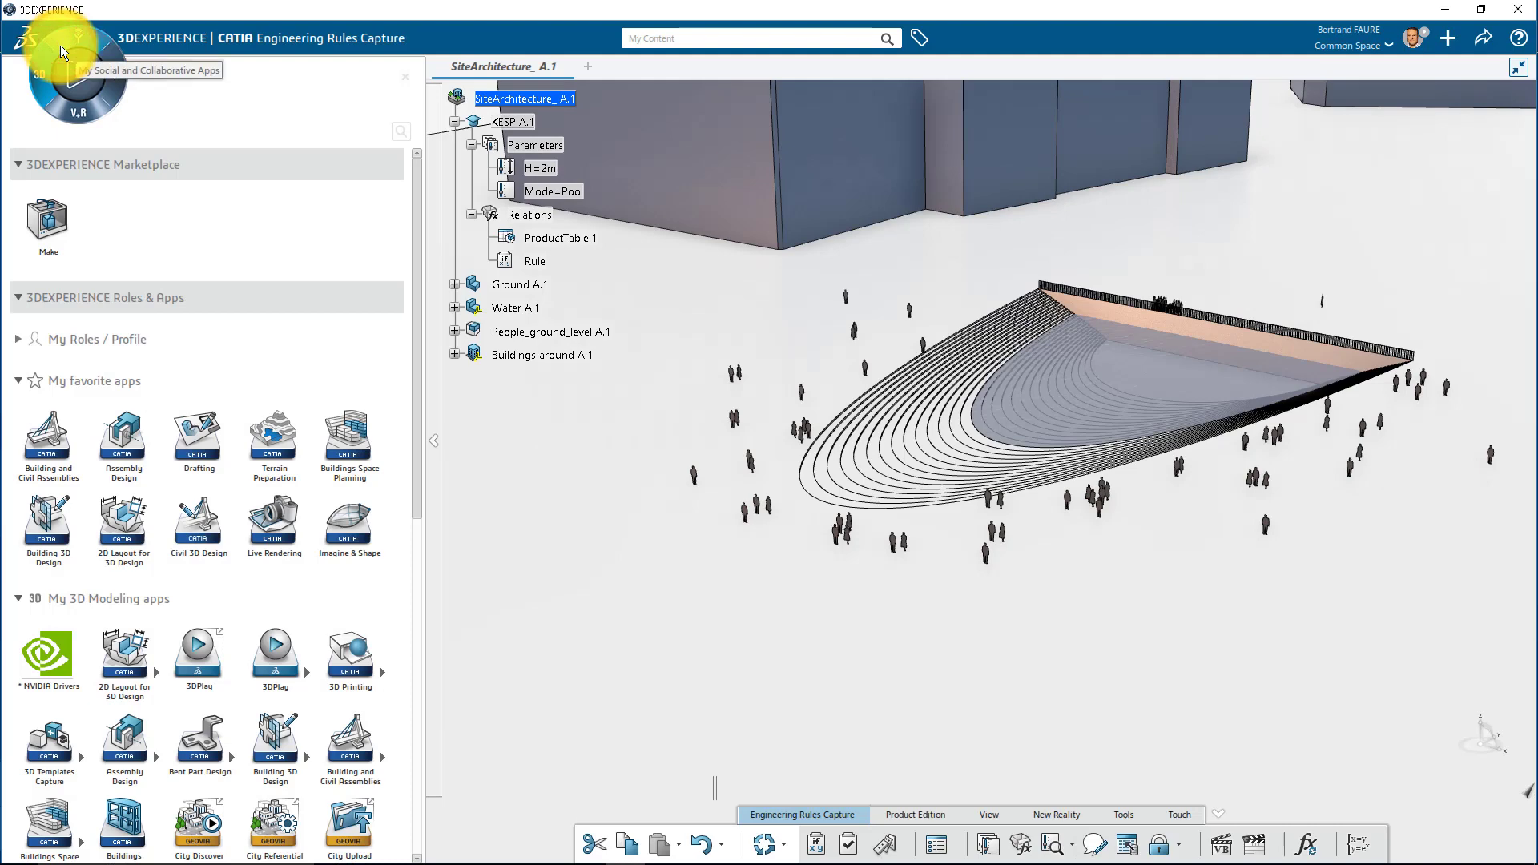
{"action": "left_click", "coordinate": [125, 422]}
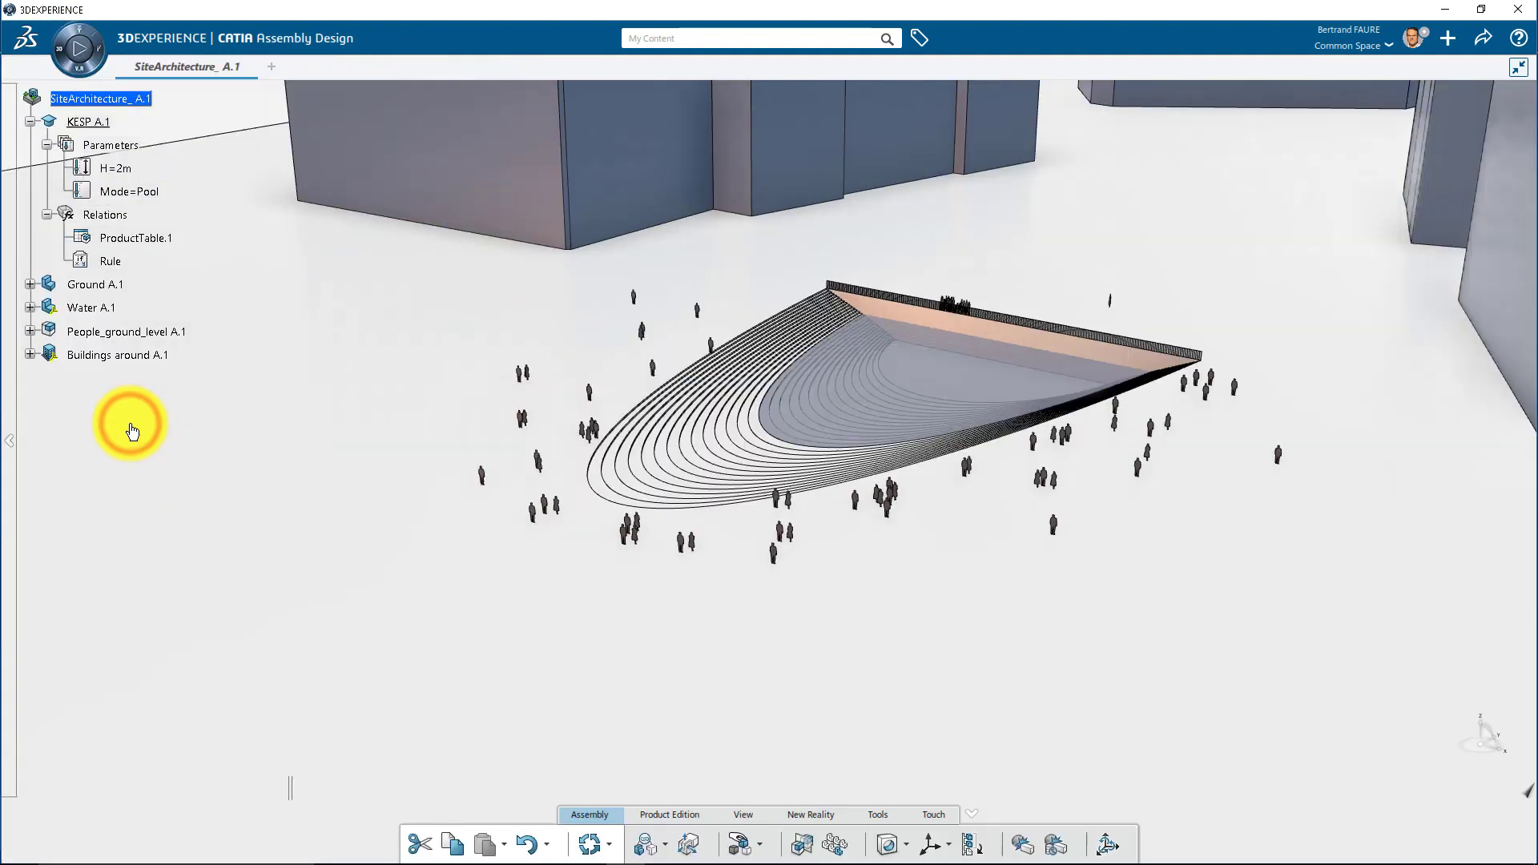
{"action": "left_click", "coordinate": [125, 284]}
{"action": "right_click", "coordinate": [118, 283]}
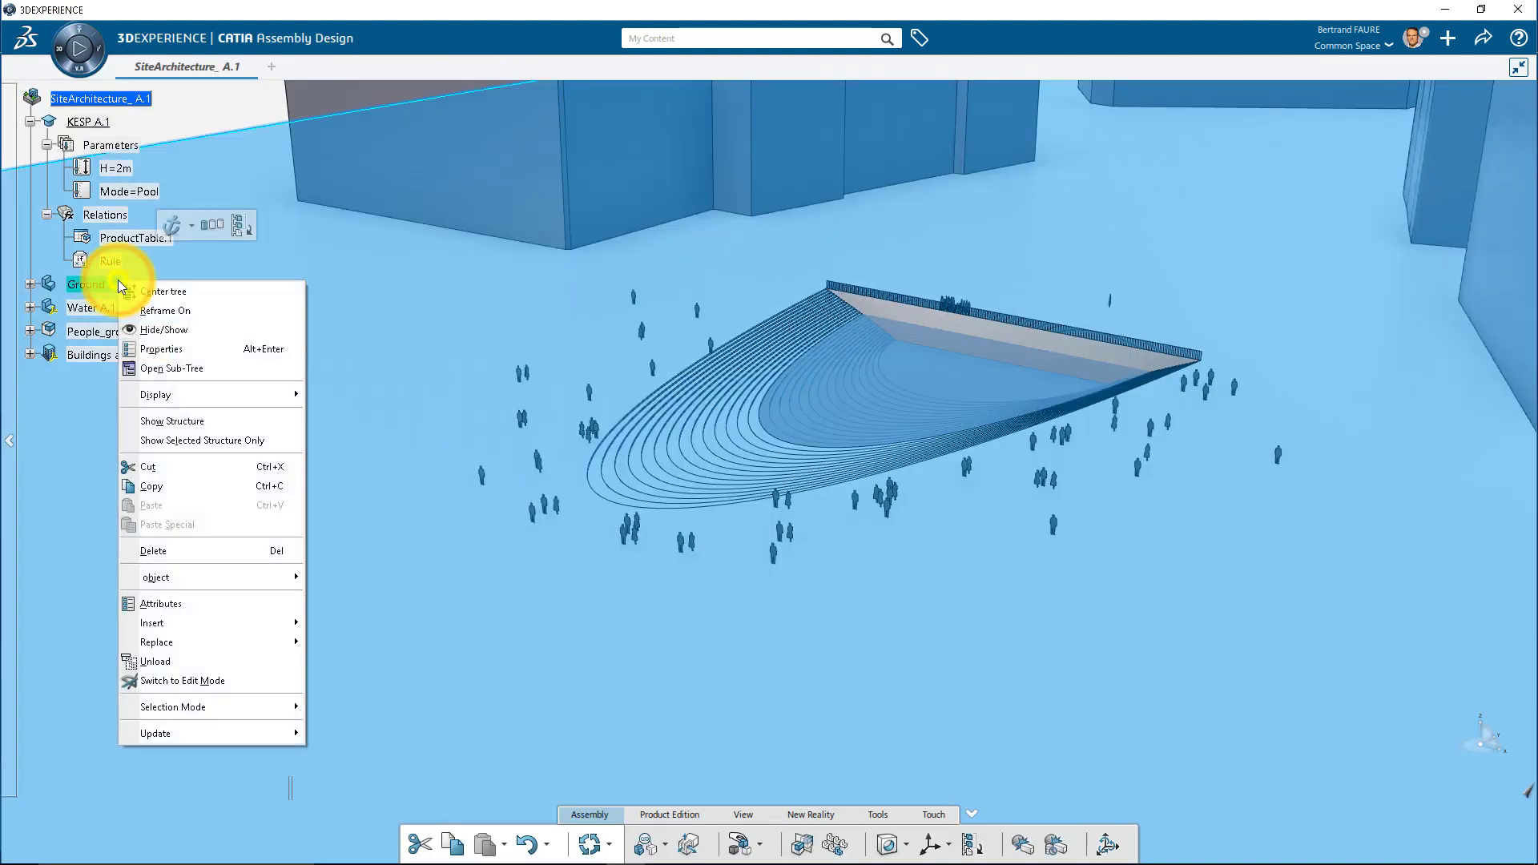
{"action": "left_click", "coordinate": [146, 349]}
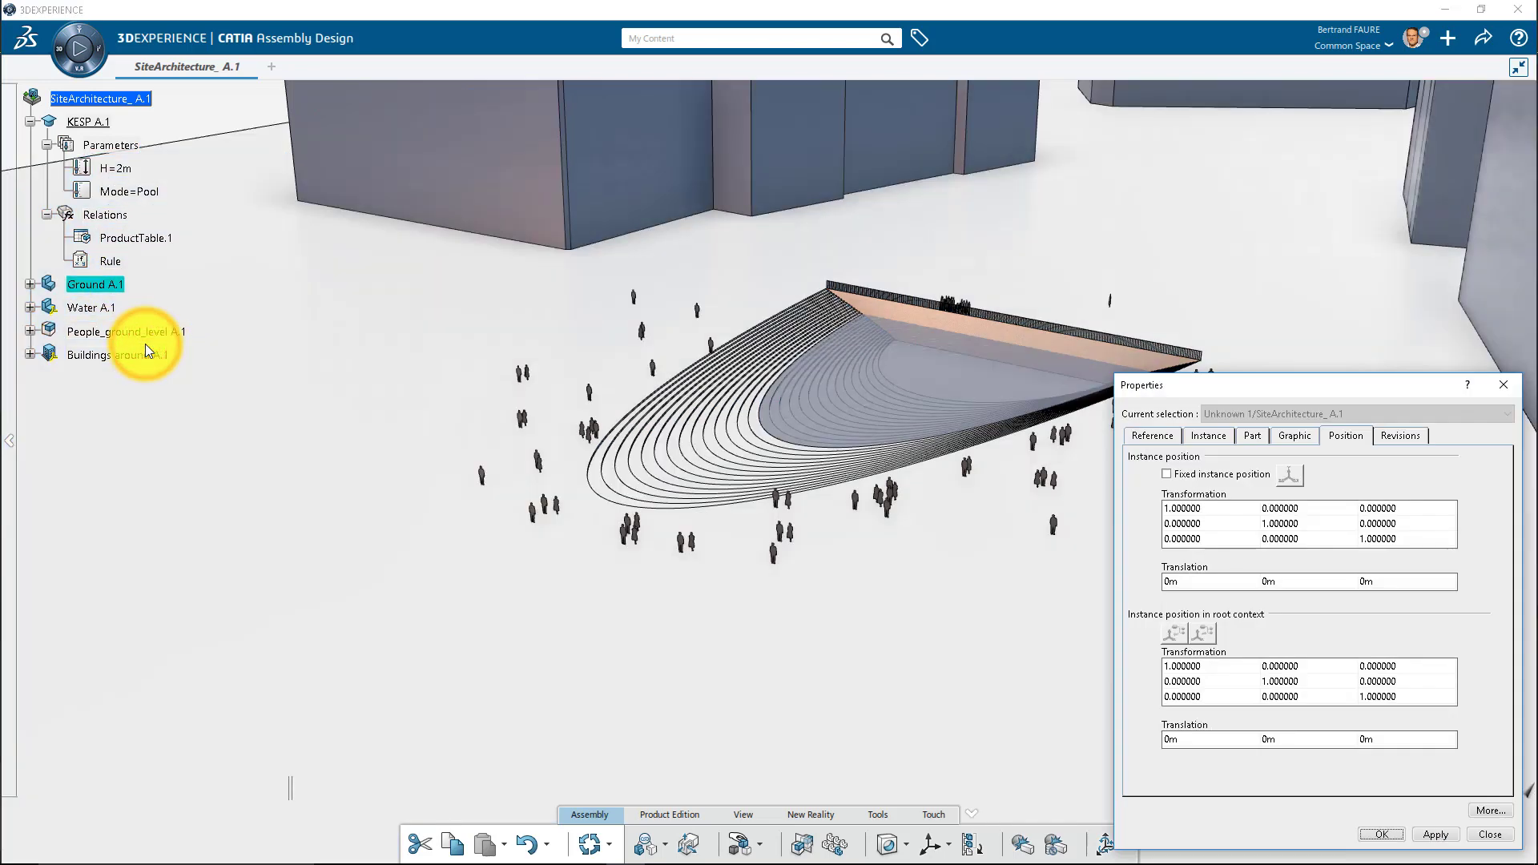
{"action": "left_click", "coordinate": [1165, 474]}
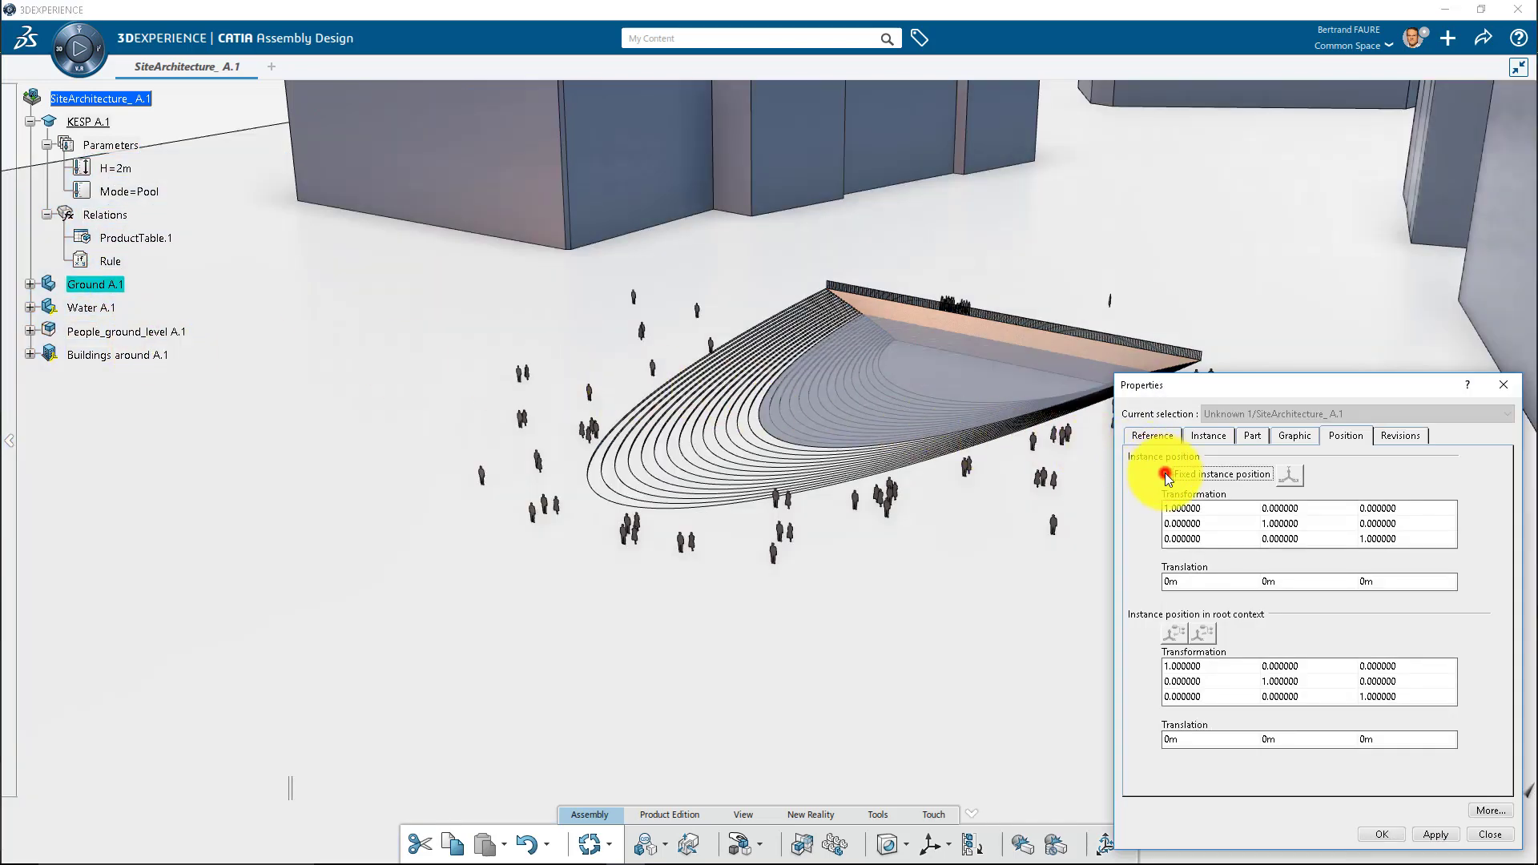
{"action": "left_click", "coordinate": [1371, 833]}
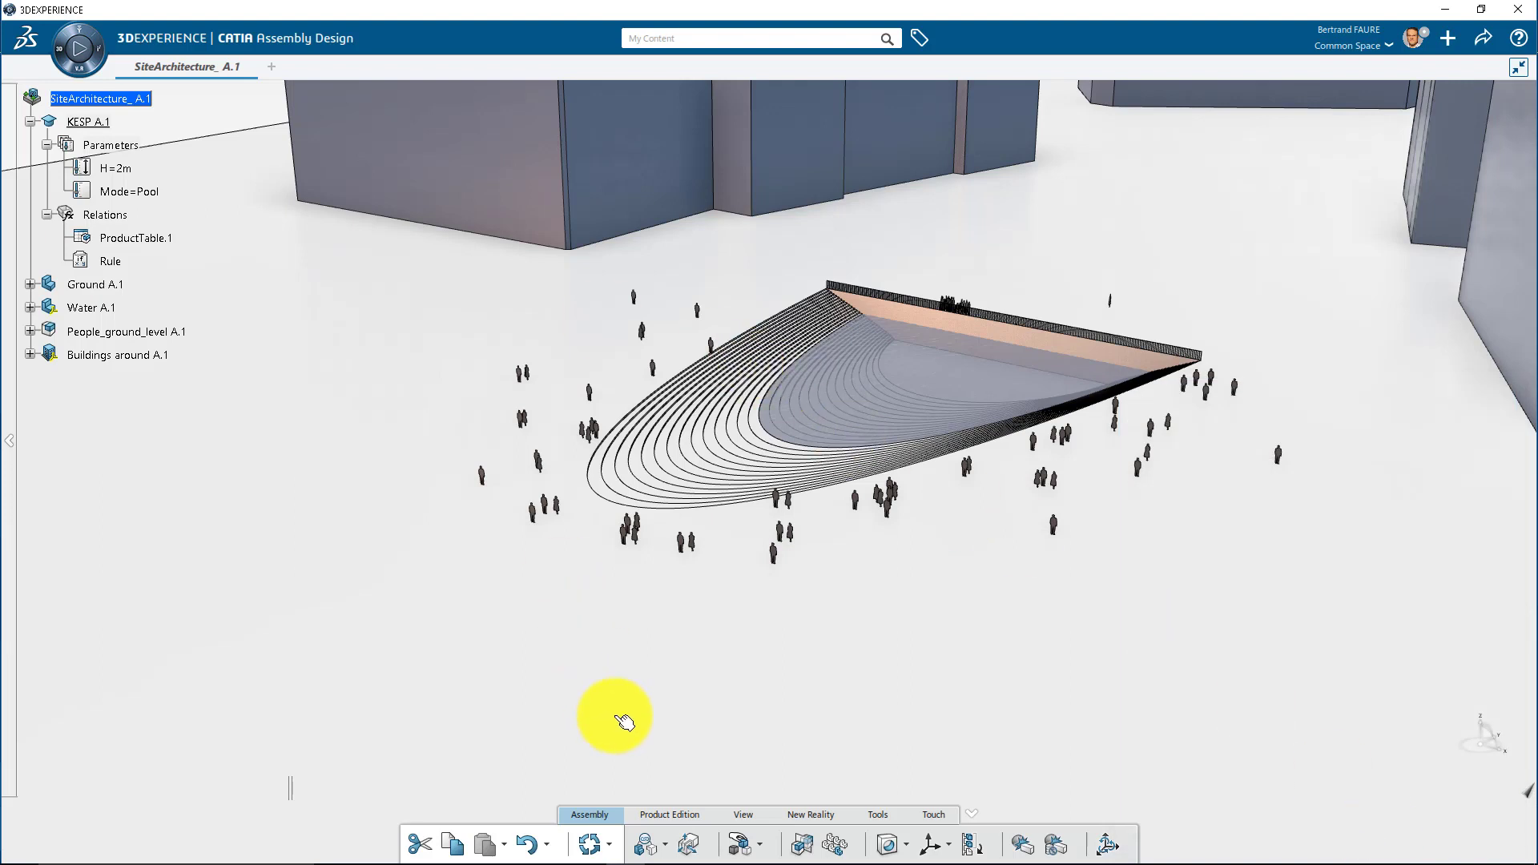
Start an engineering connection of type Prismatic and generate its predefined constraint rows
{"action": "left_click", "coordinate": [649, 851]}
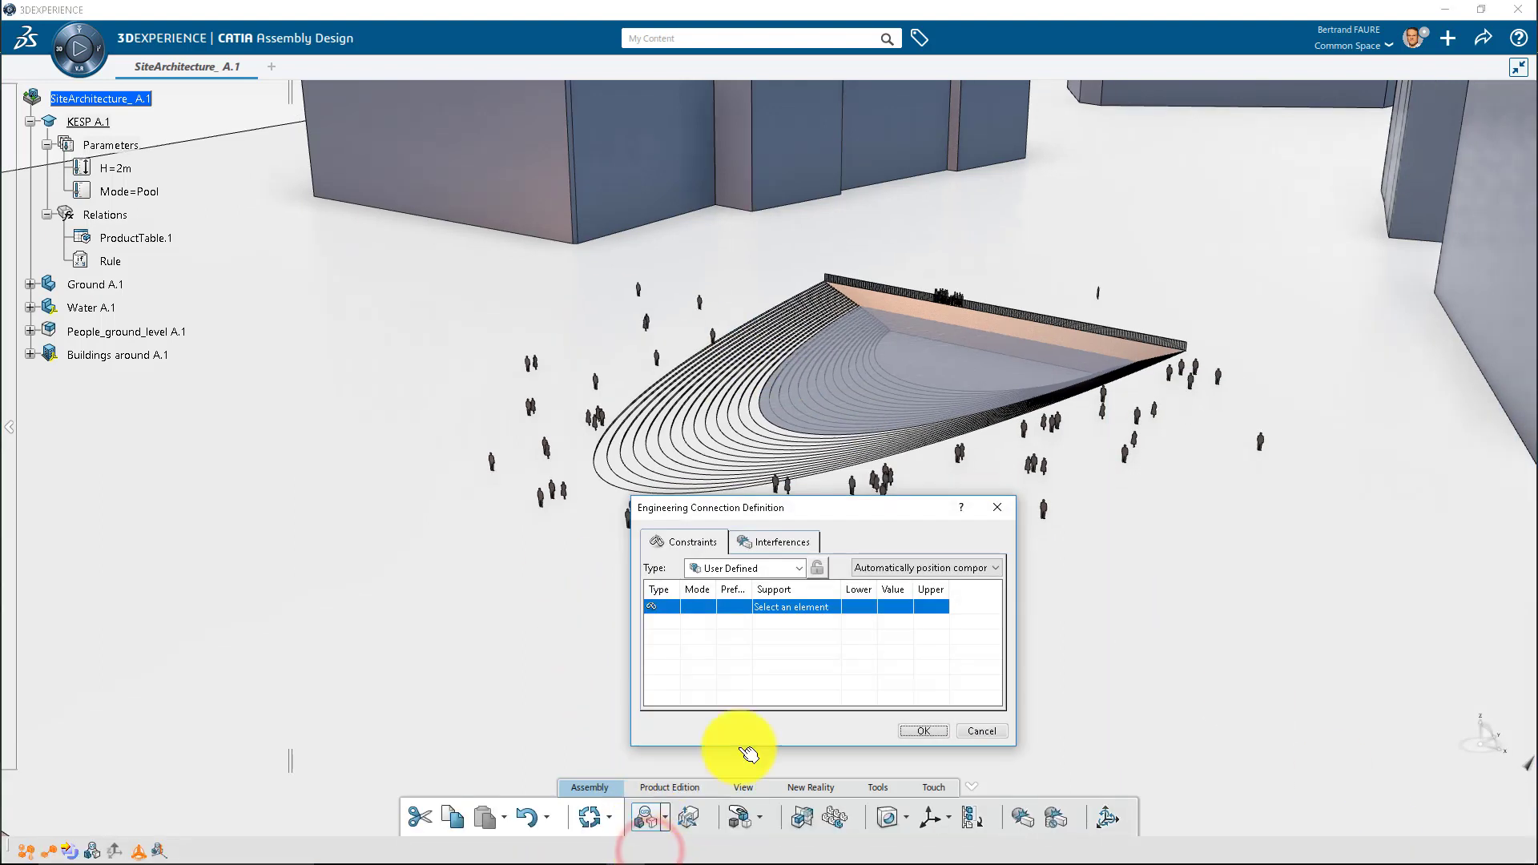
{"action": "left_click", "coordinate": [796, 569]}
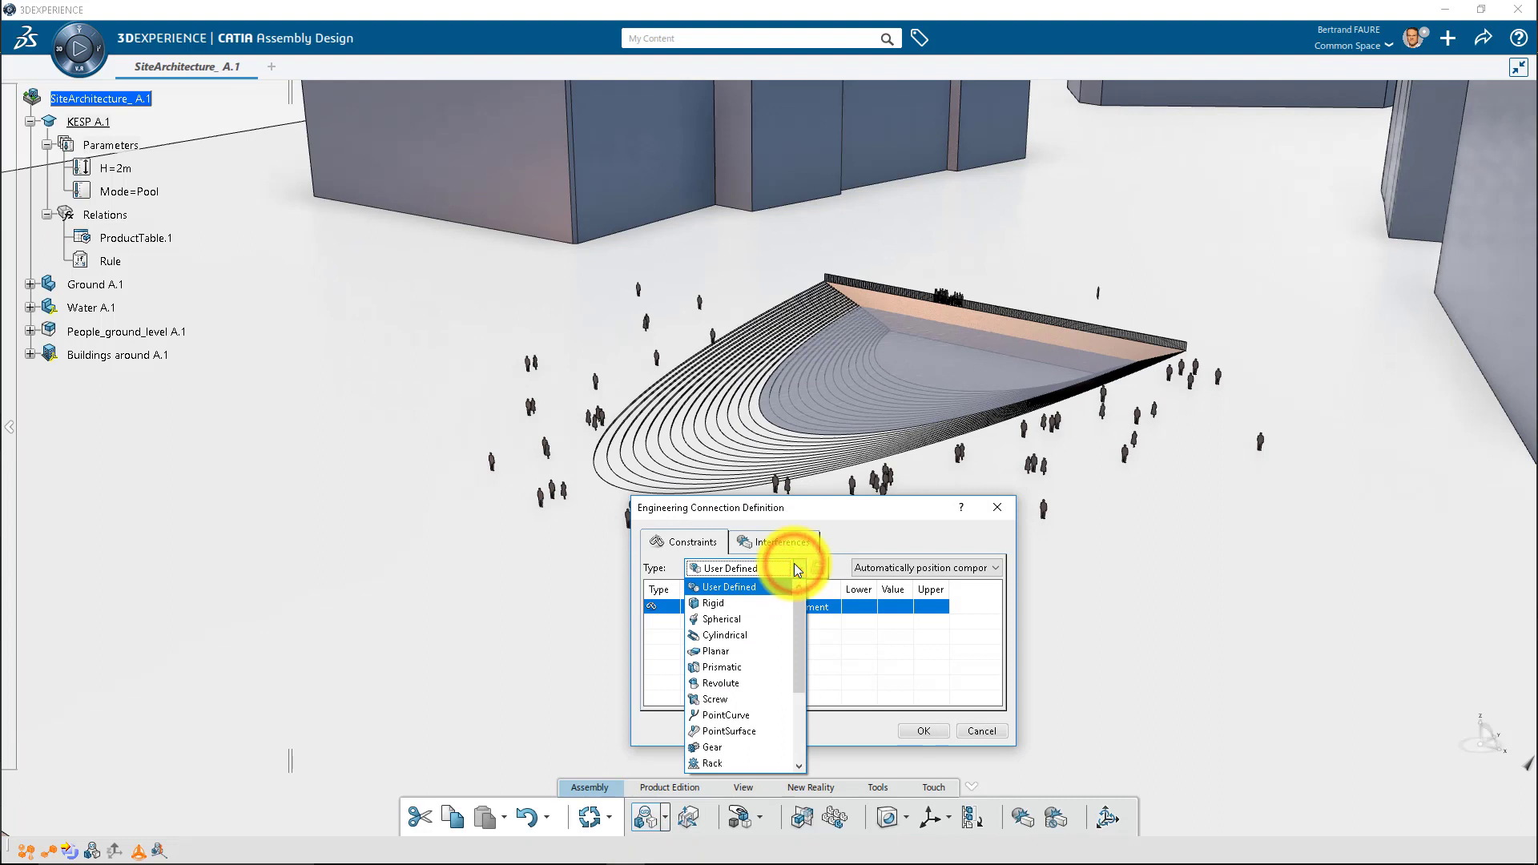
{"action": "left_click", "coordinate": [748, 665]}
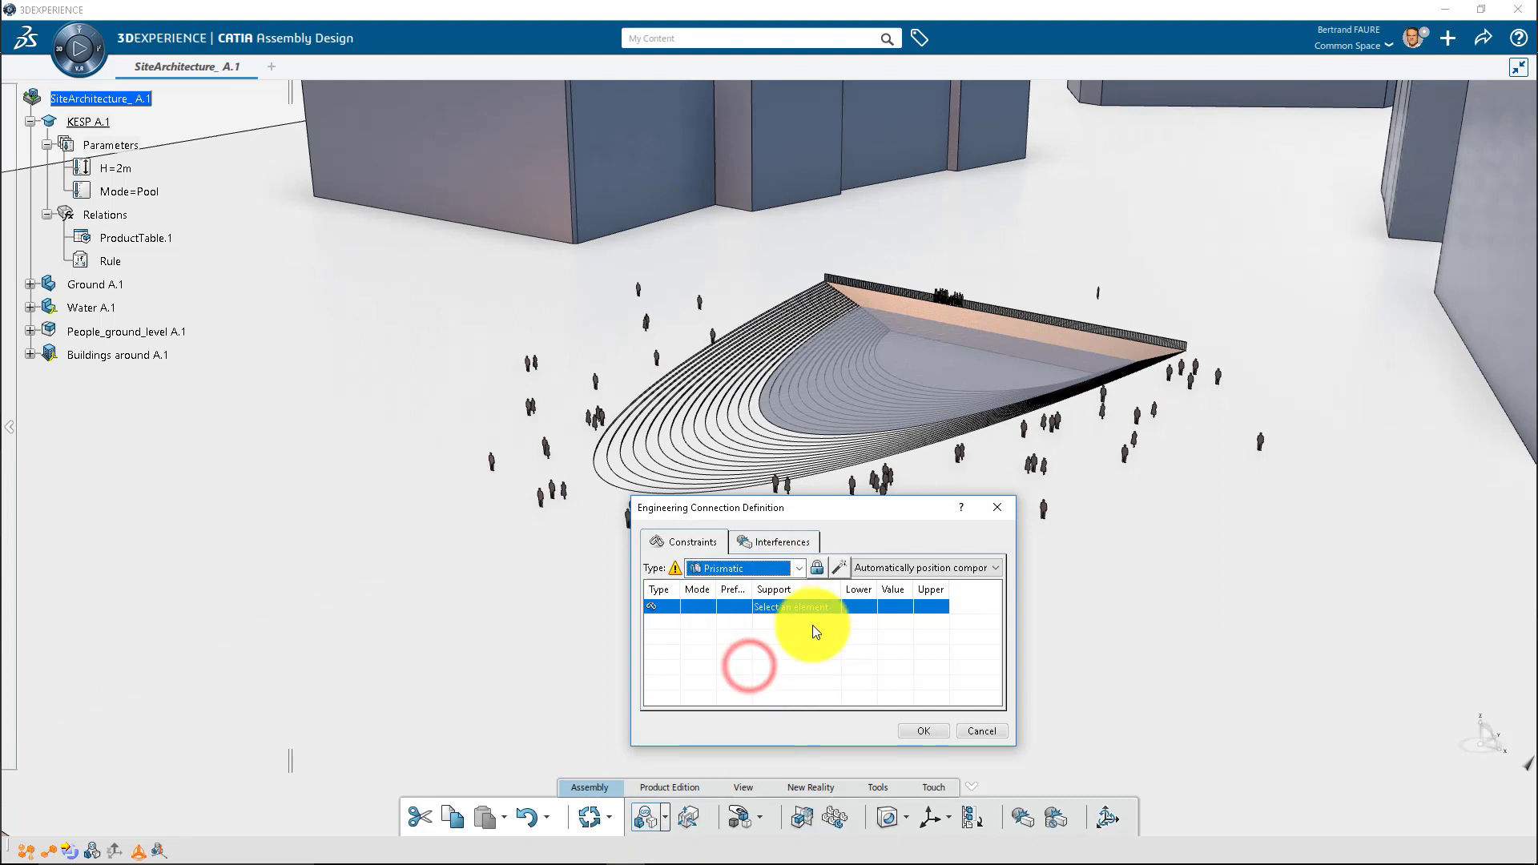
{"action": "left_click", "coordinate": [839, 567]}
Replace both line supports of the connection's coincidence constraint with plane supports
{"action": "right_click", "coordinate": [803, 608]}
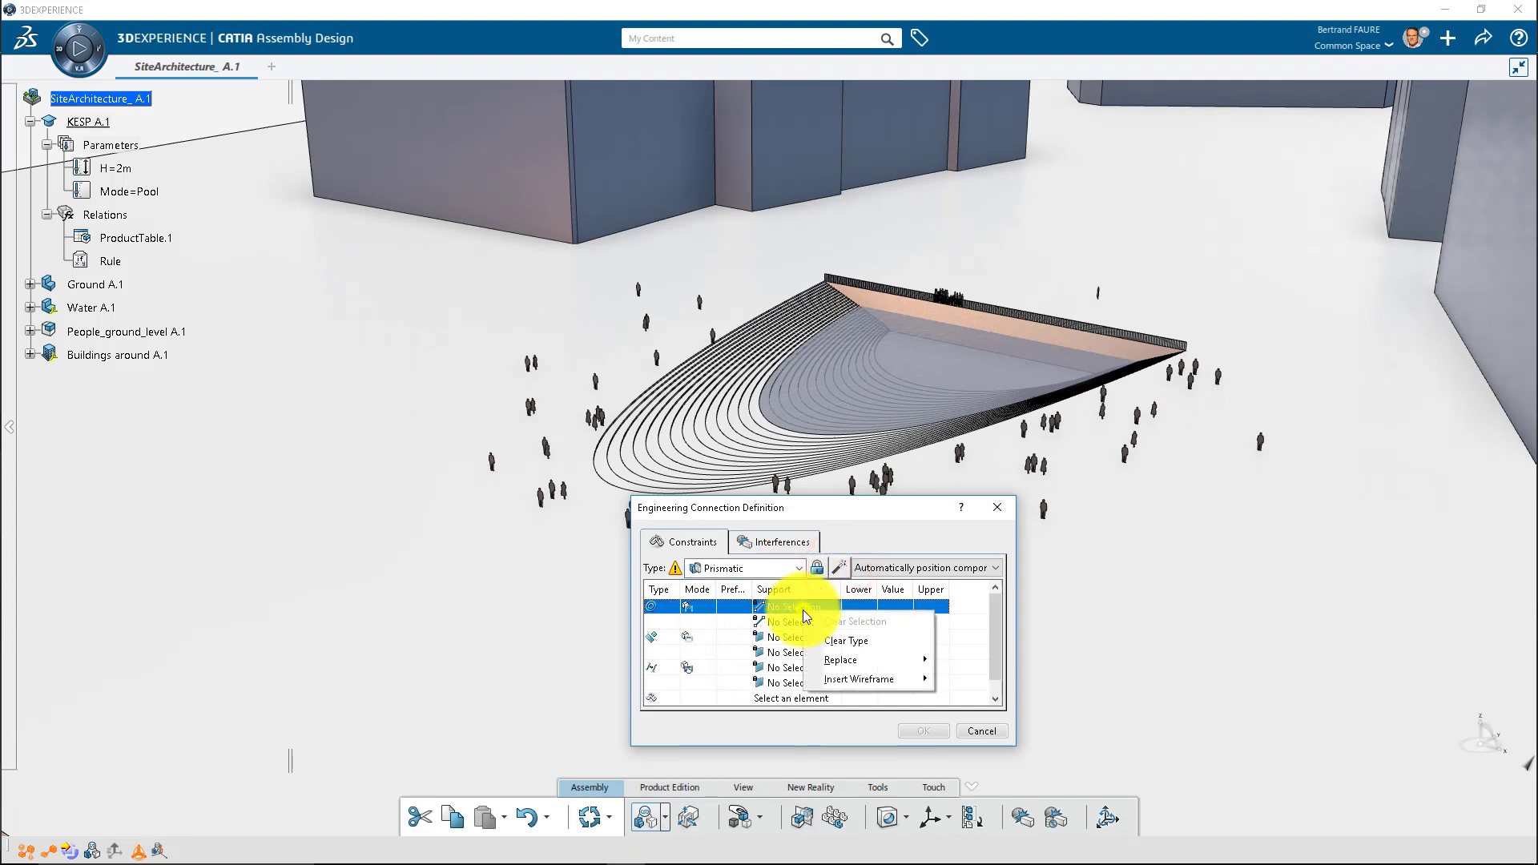
{"action": "mouse_move", "coordinate": [844, 655]}
{"action": "left_click", "coordinate": [975, 680]}
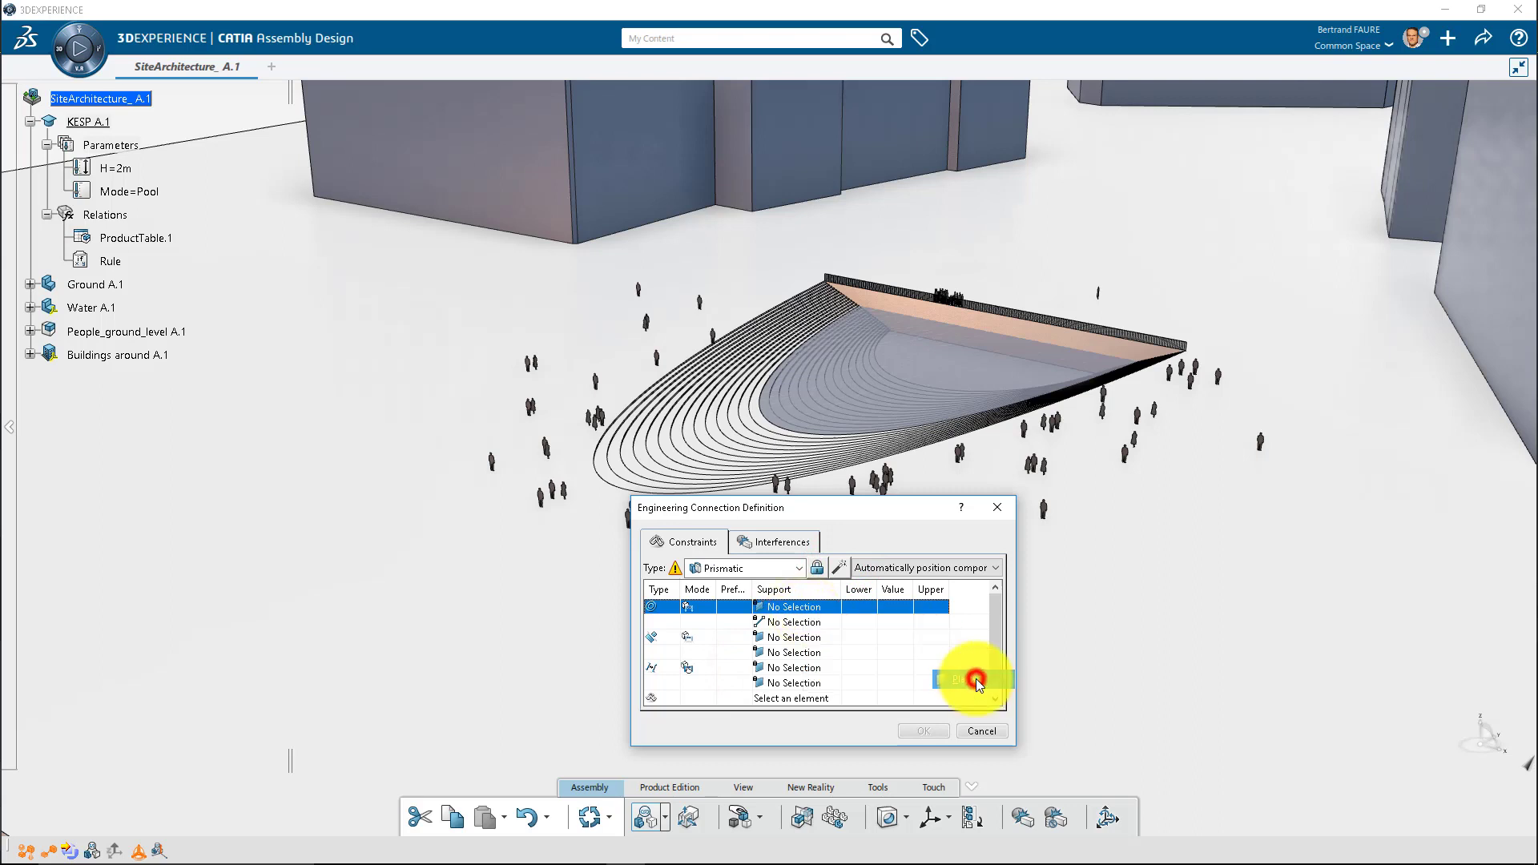
{"action": "right_click", "coordinate": [819, 623]}
{"action": "mouse_move", "coordinate": [877, 674]}
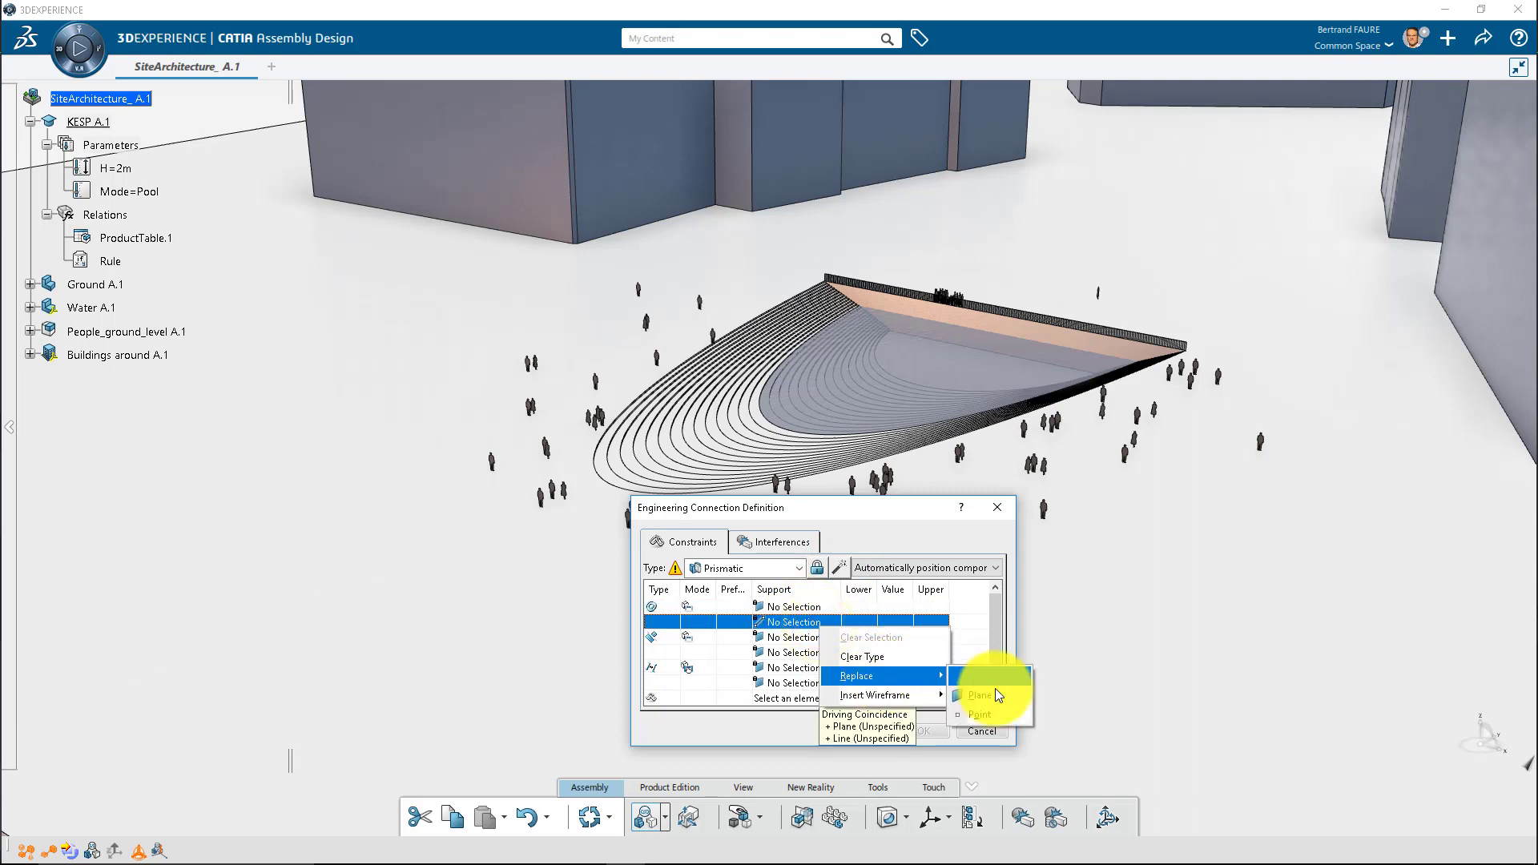
{"action": "left_click", "coordinate": [1000, 695]}
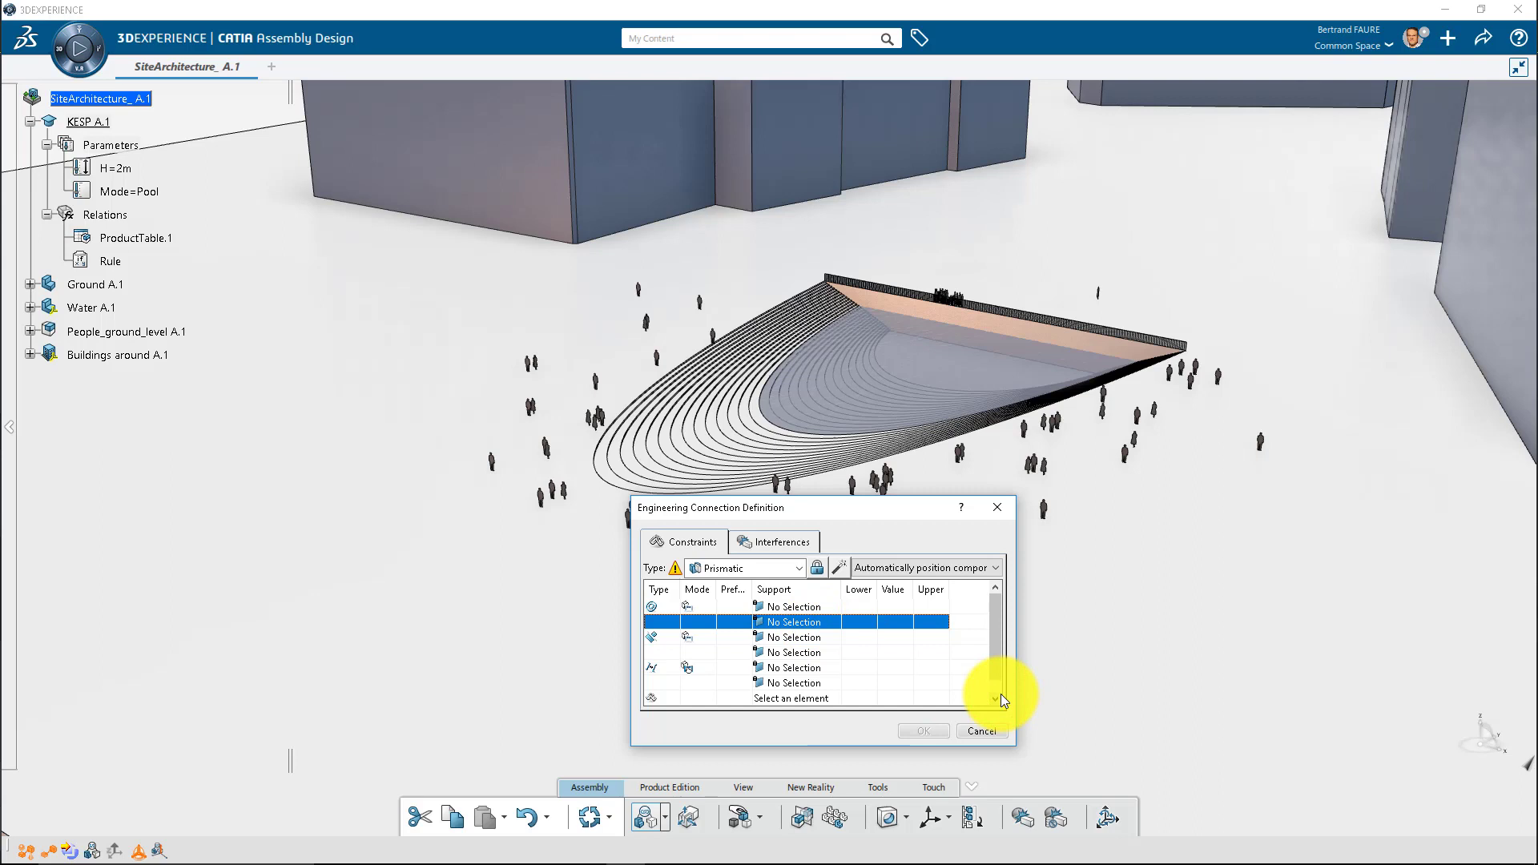
Use the yz planes of Ground A.1 and Water A.1 as the two supports of the coincidence constraint
{"action": "left_click", "coordinate": [30, 284]}
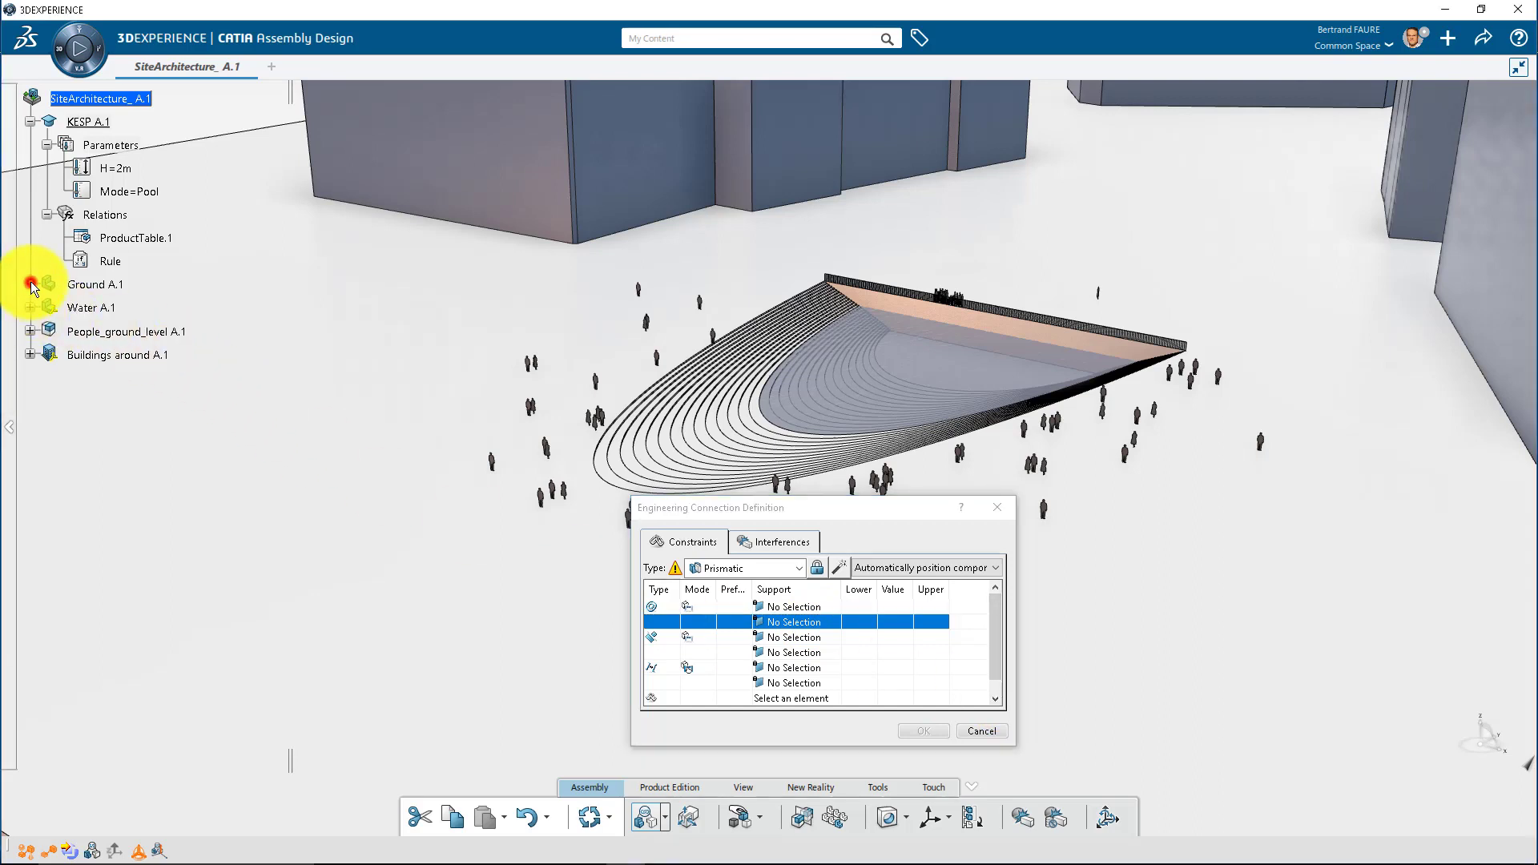
{"action": "left_click", "coordinate": [30, 564]}
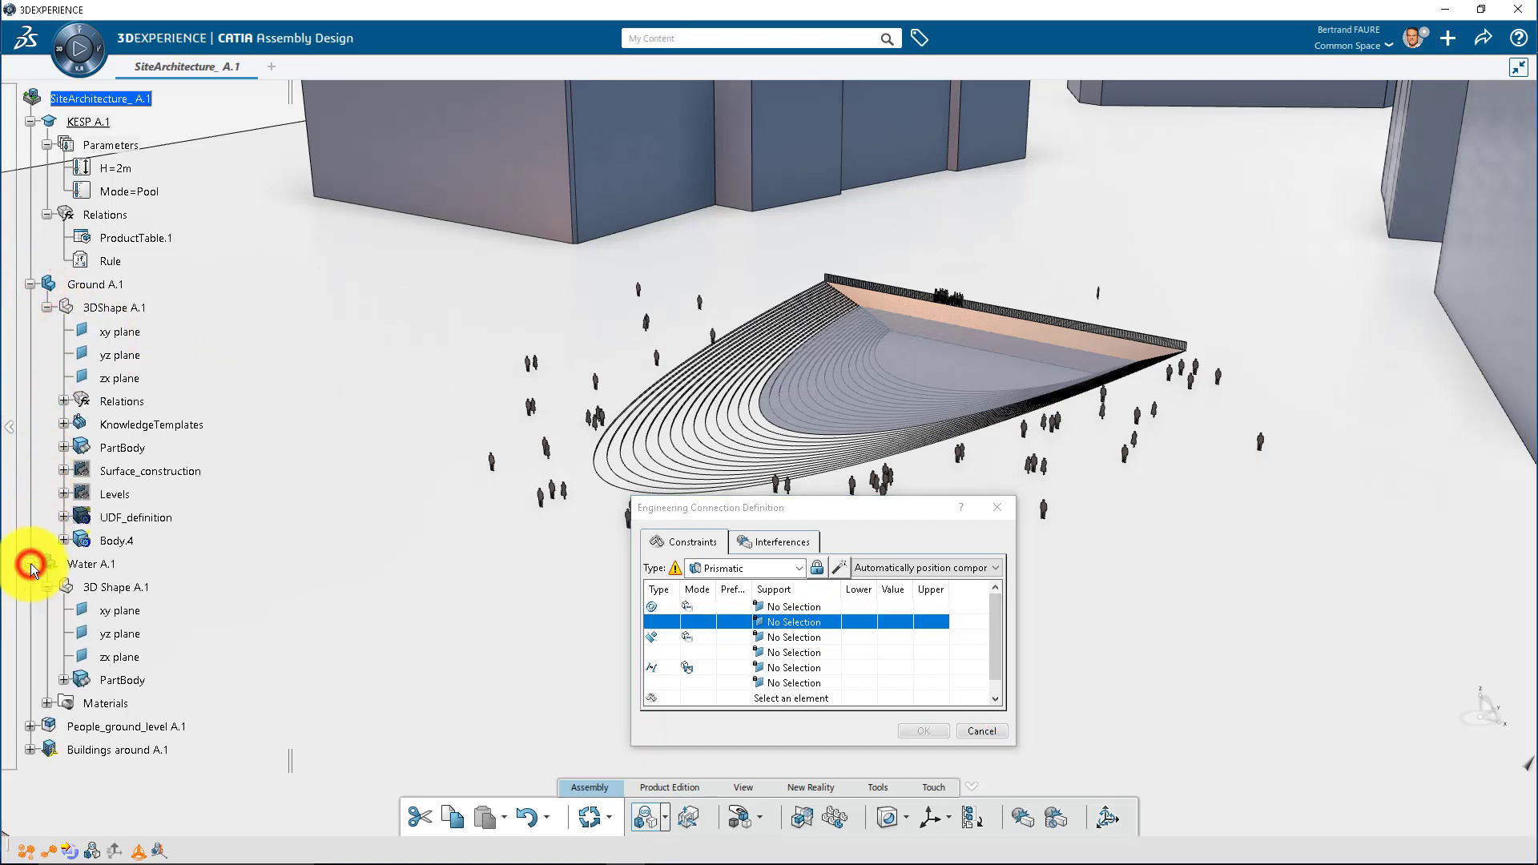
{"action": "left_click", "coordinate": [814, 607]}
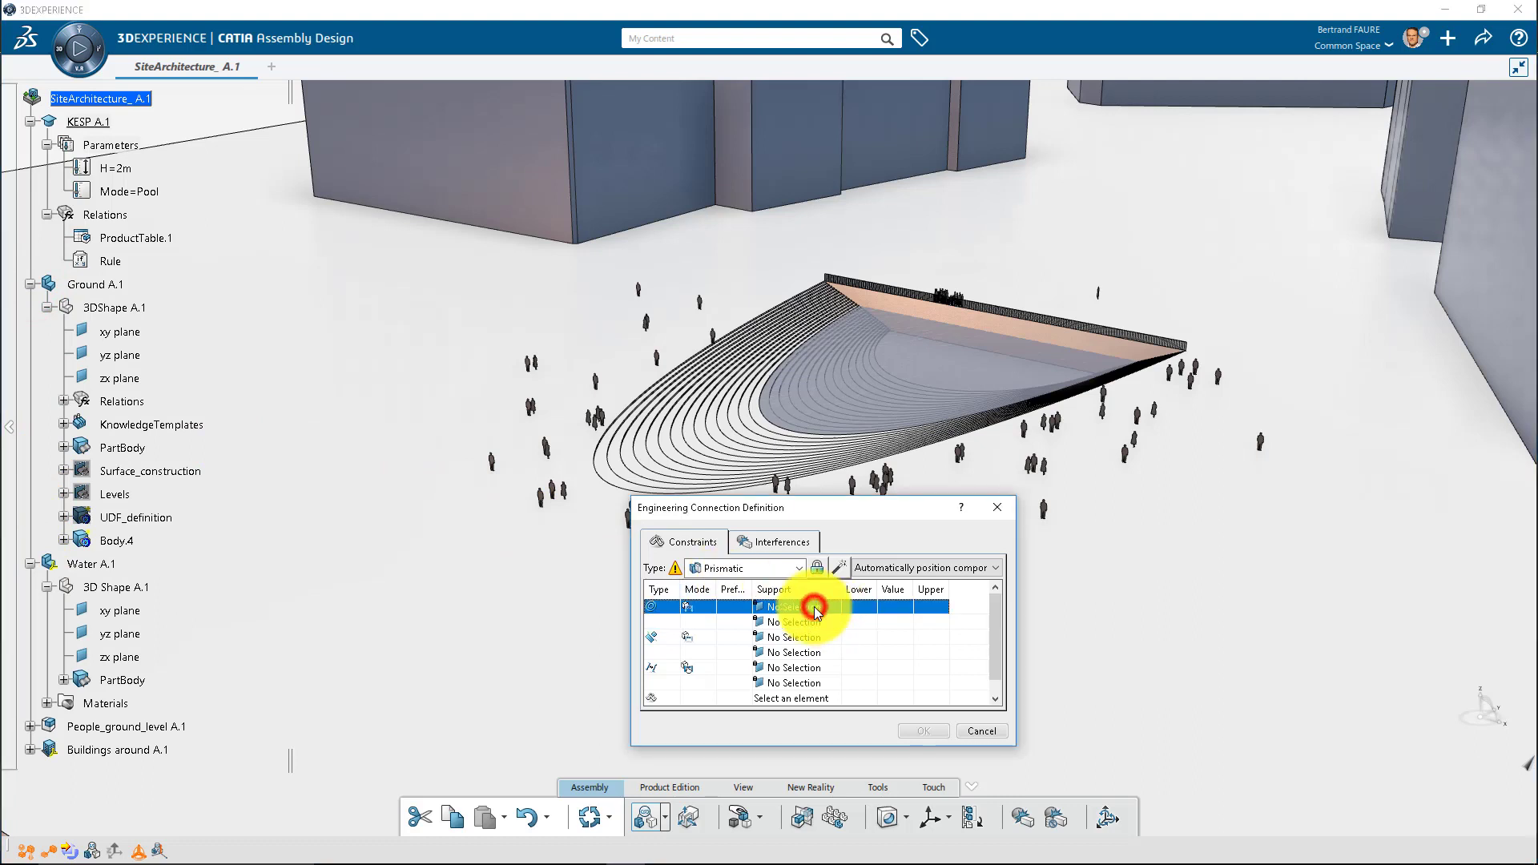
{"action": "left_click", "coordinate": [128, 362]}
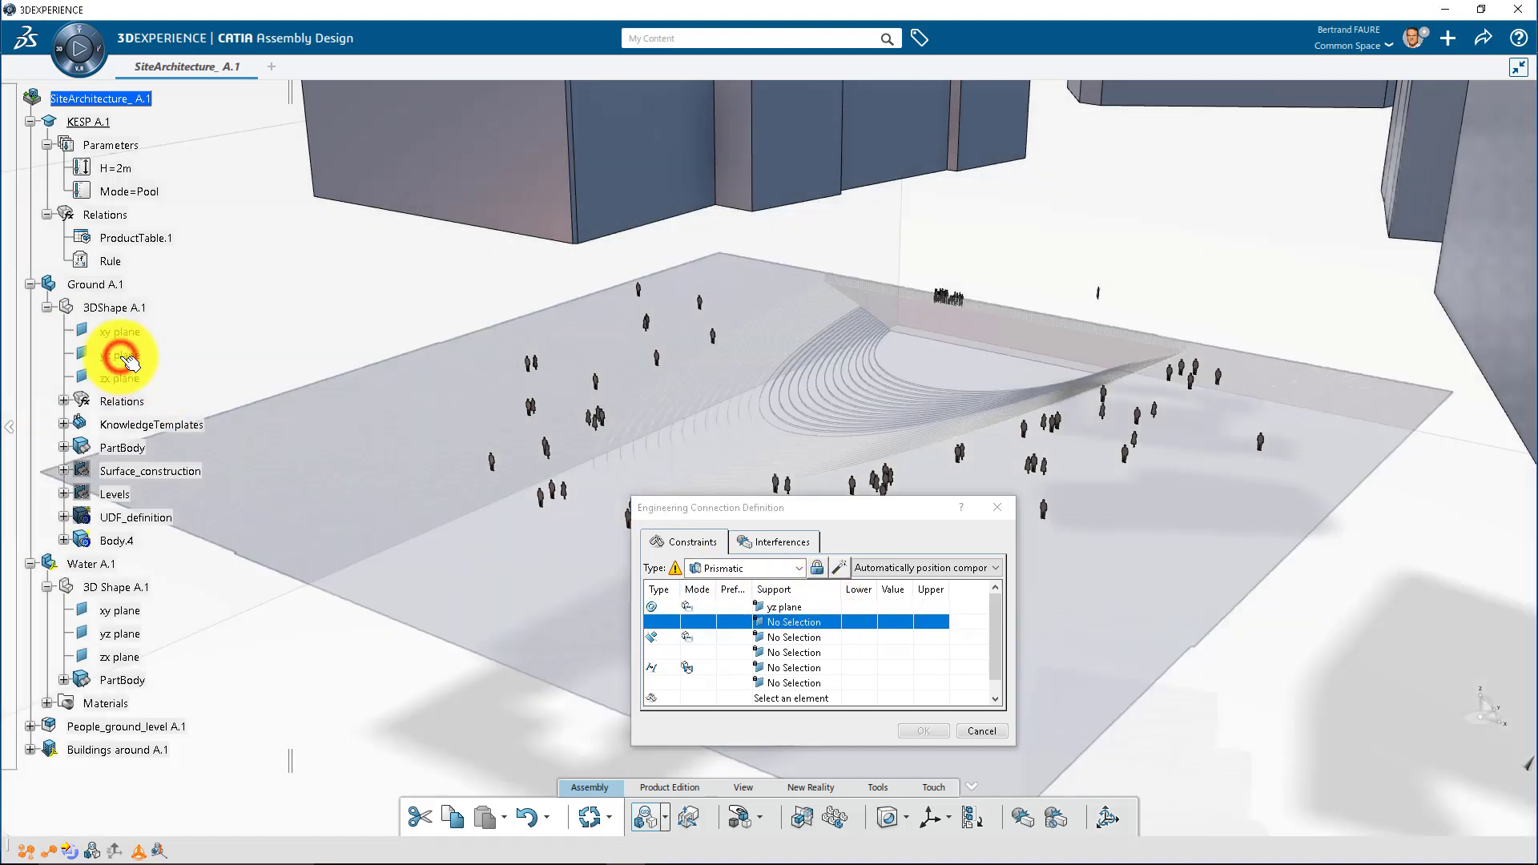
{"action": "left_click", "coordinate": [120, 637]}
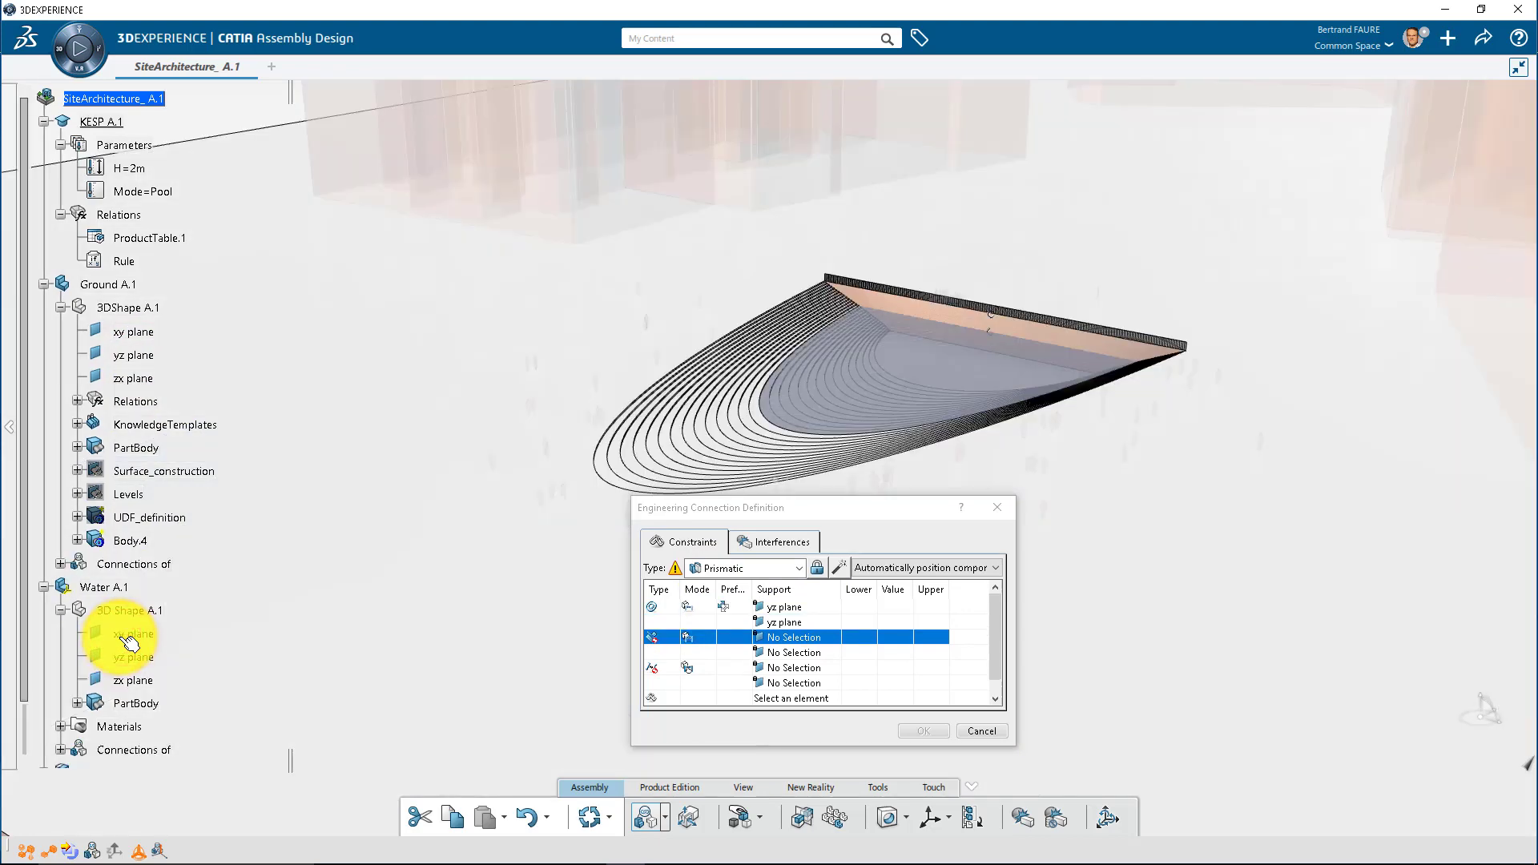
Assign the zx planes of Ground A.1 and Water A.1 to the contact constraint and their xy planes to the offset constraint
{"action": "left_click", "coordinate": [134, 379]}
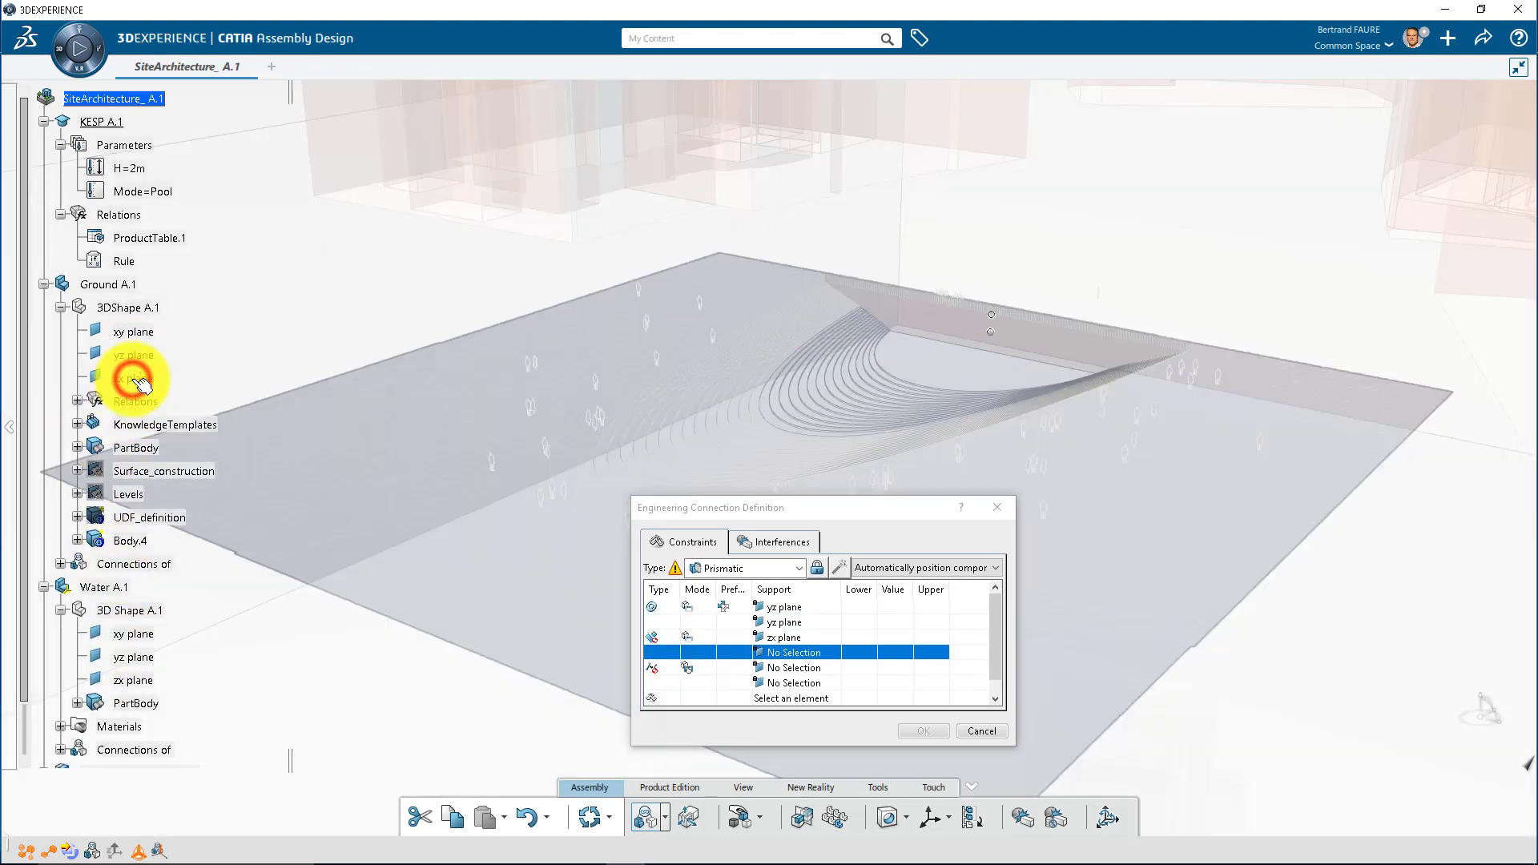
{"action": "left_click", "coordinate": [134, 682]}
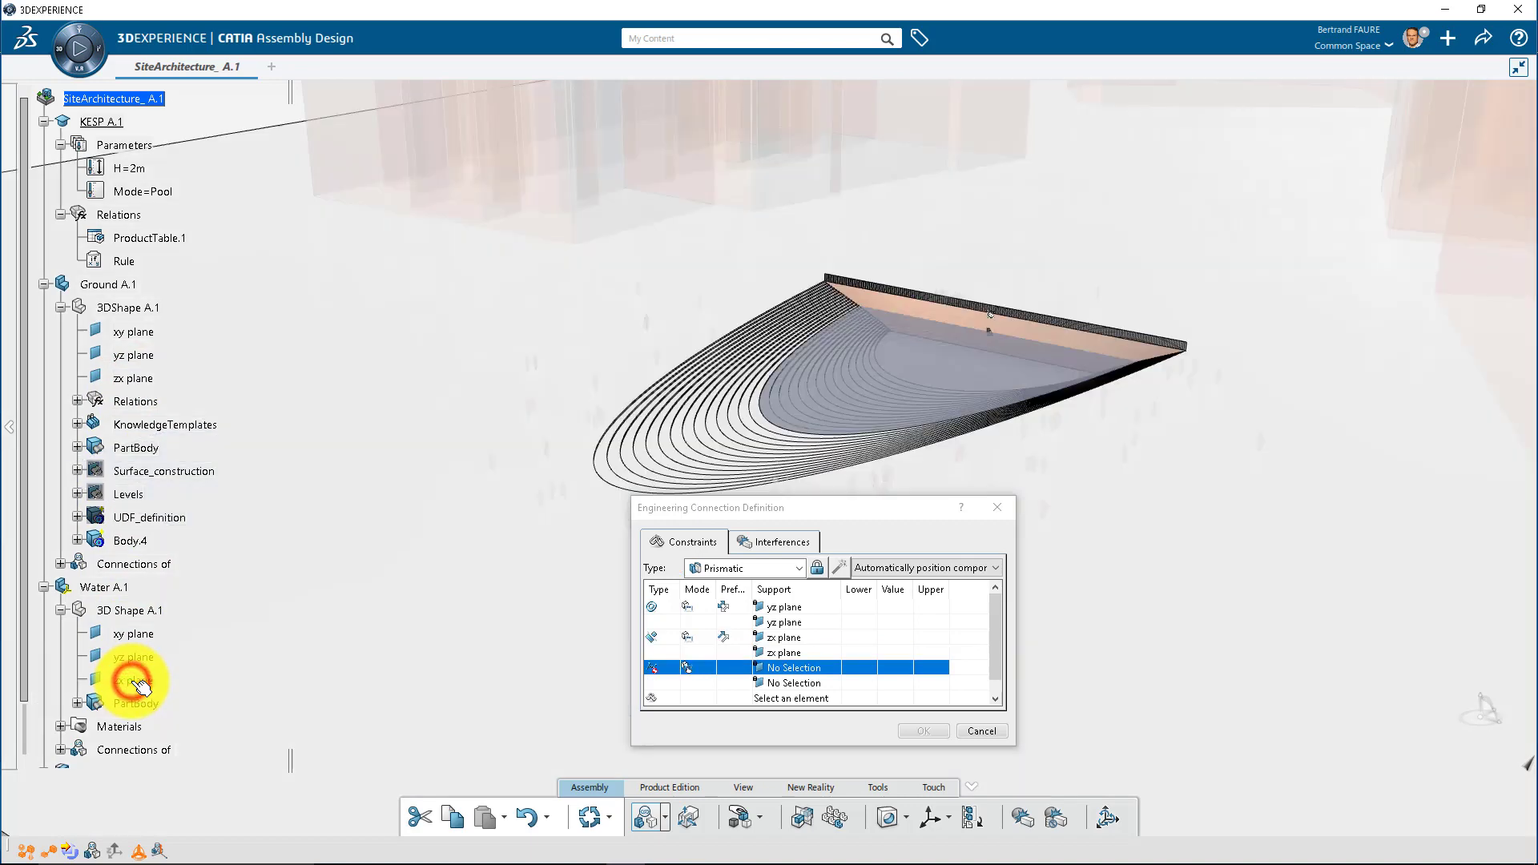
{"action": "left_click", "coordinate": [131, 333]}
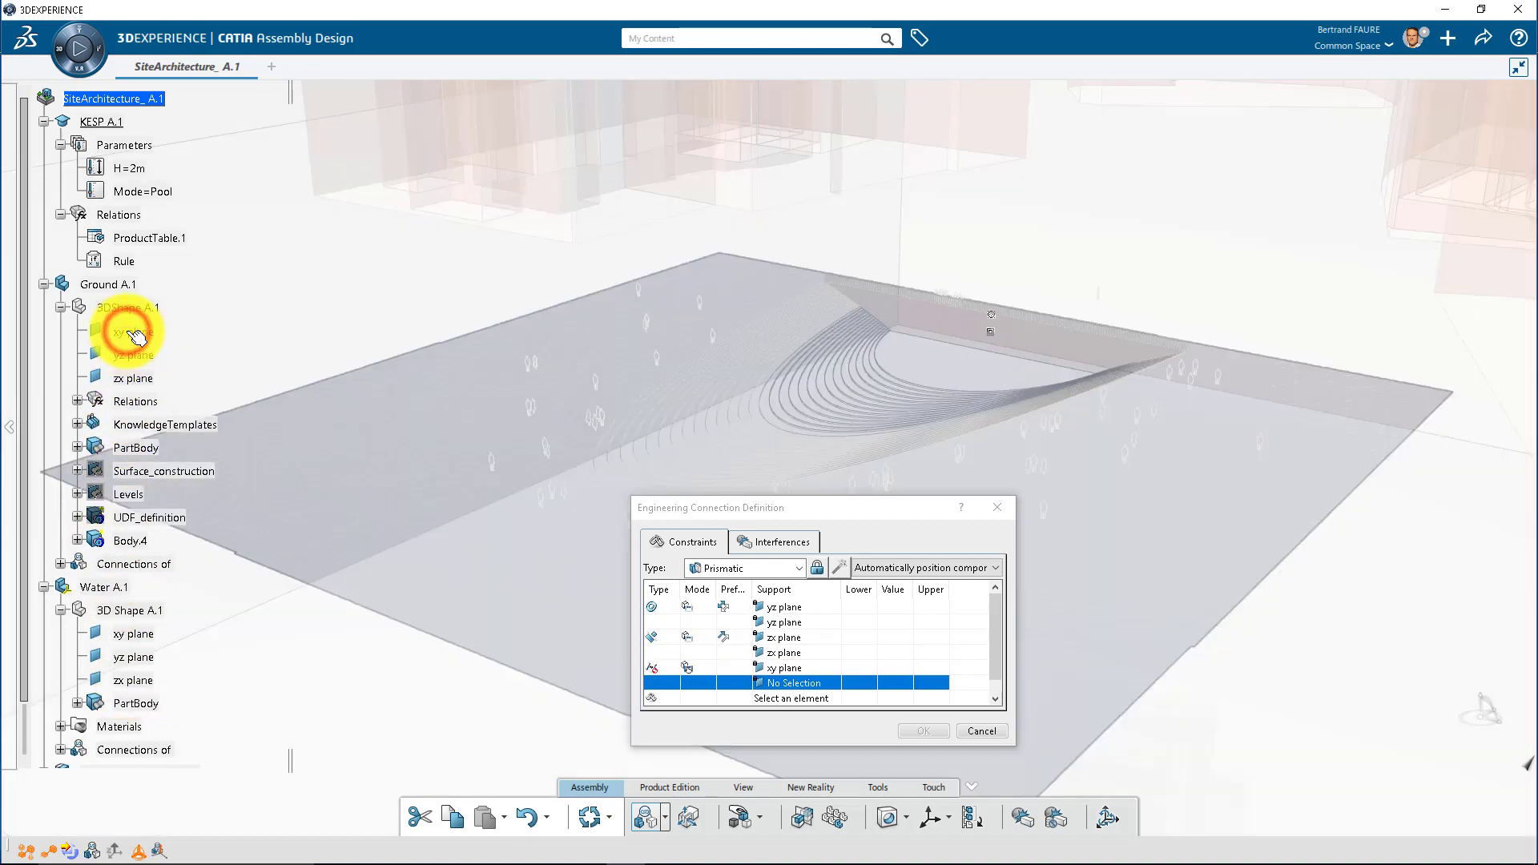
{"action": "left_click", "coordinate": [138, 634]}
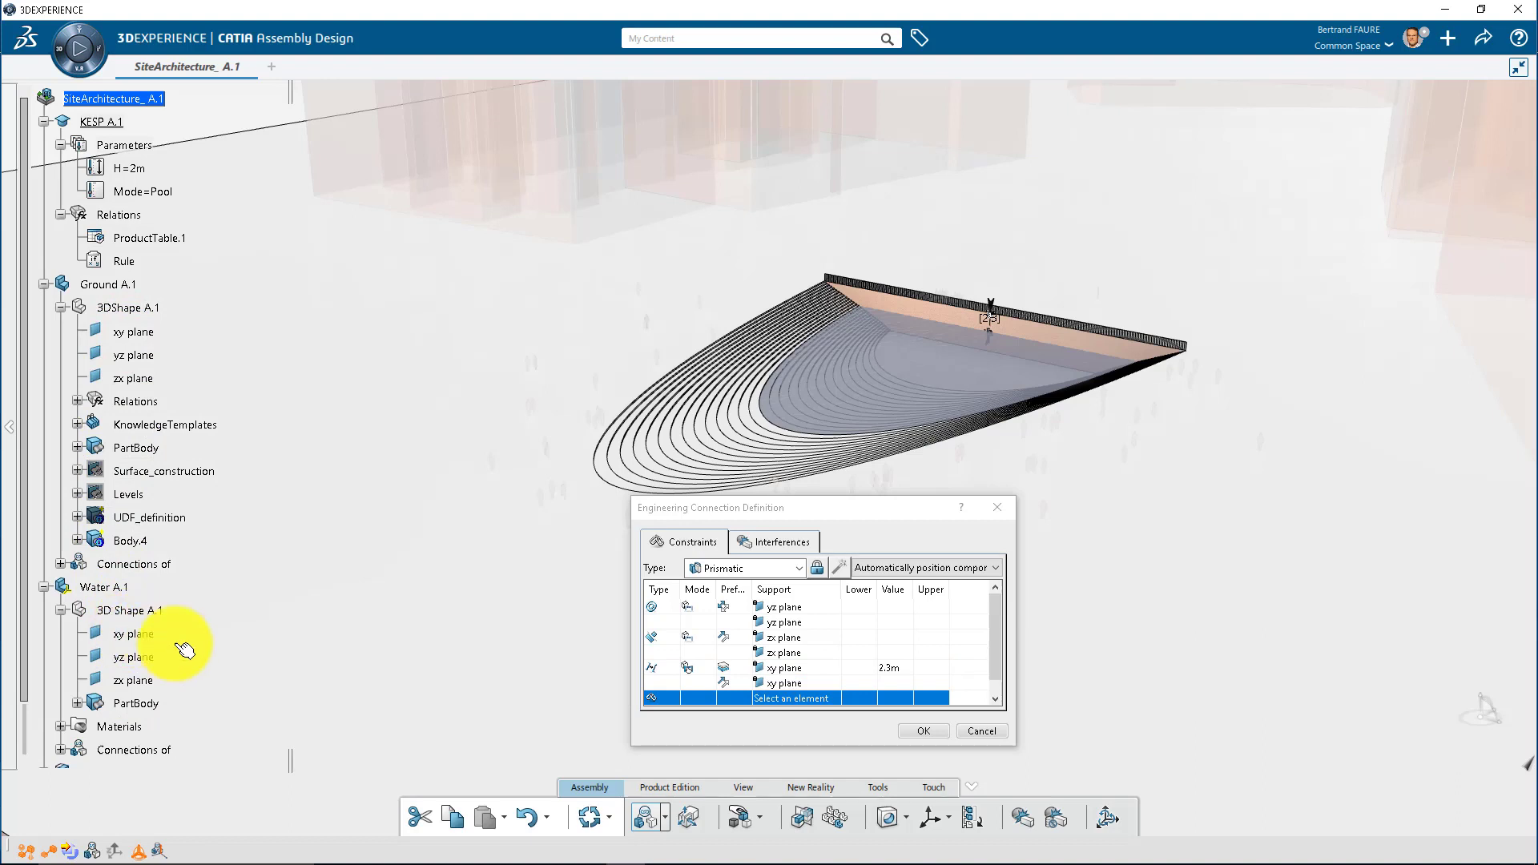
Drive the xy-plane offset value with a formula equal to the KESP\H parameter, and accept the engineering connection
{"action": "left_click", "coordinate": [899, 669]}
{"action": "left_click", "coordinate": [899, 669]}
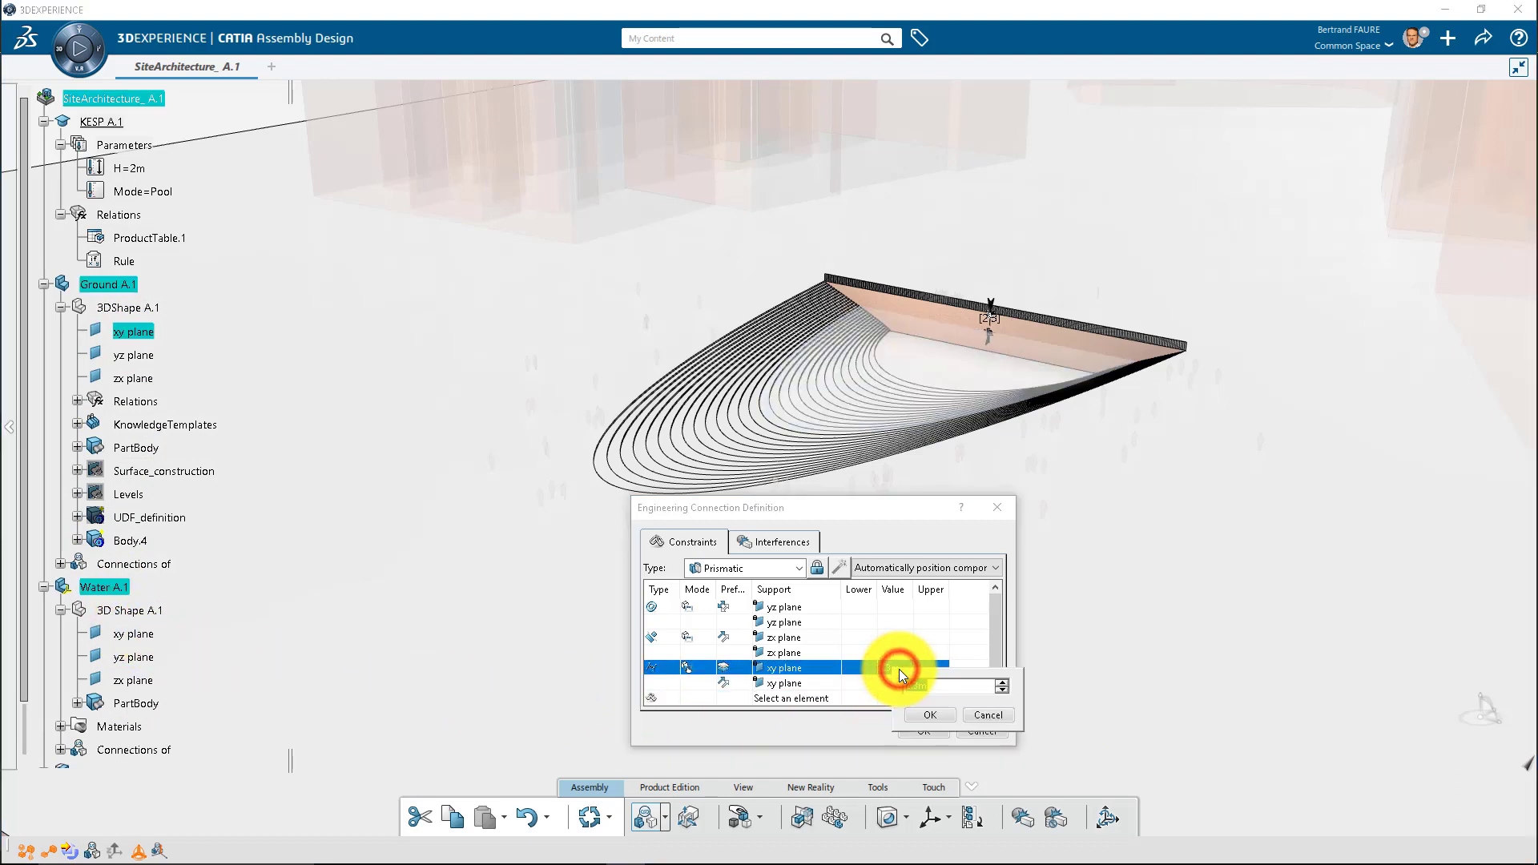
{"action": "right_click", "coordinate": [916, 684]}
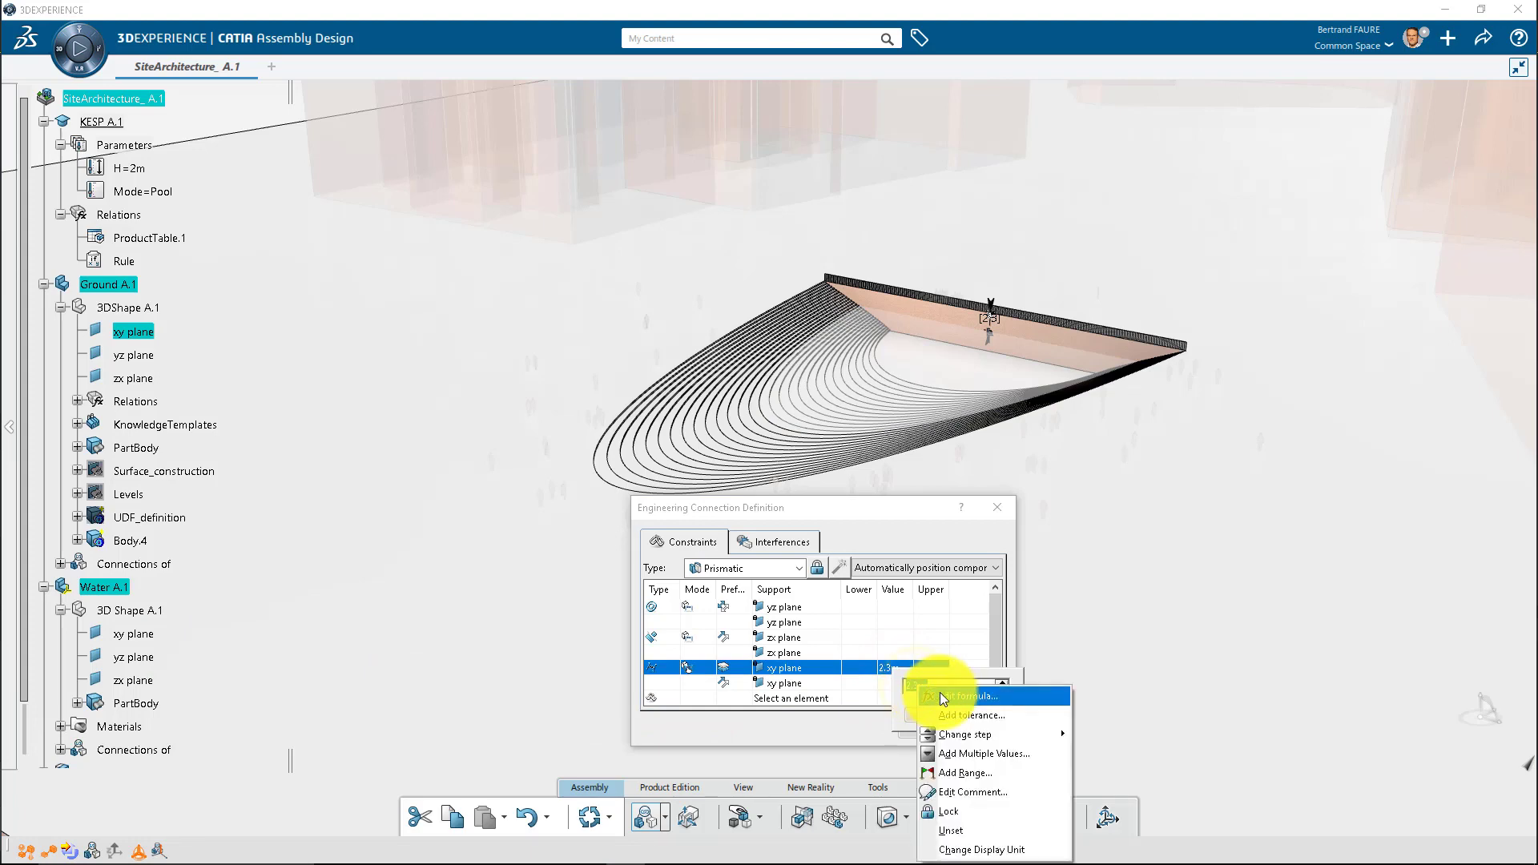
{"action": "left_click", "coordinate": [939, 692]}
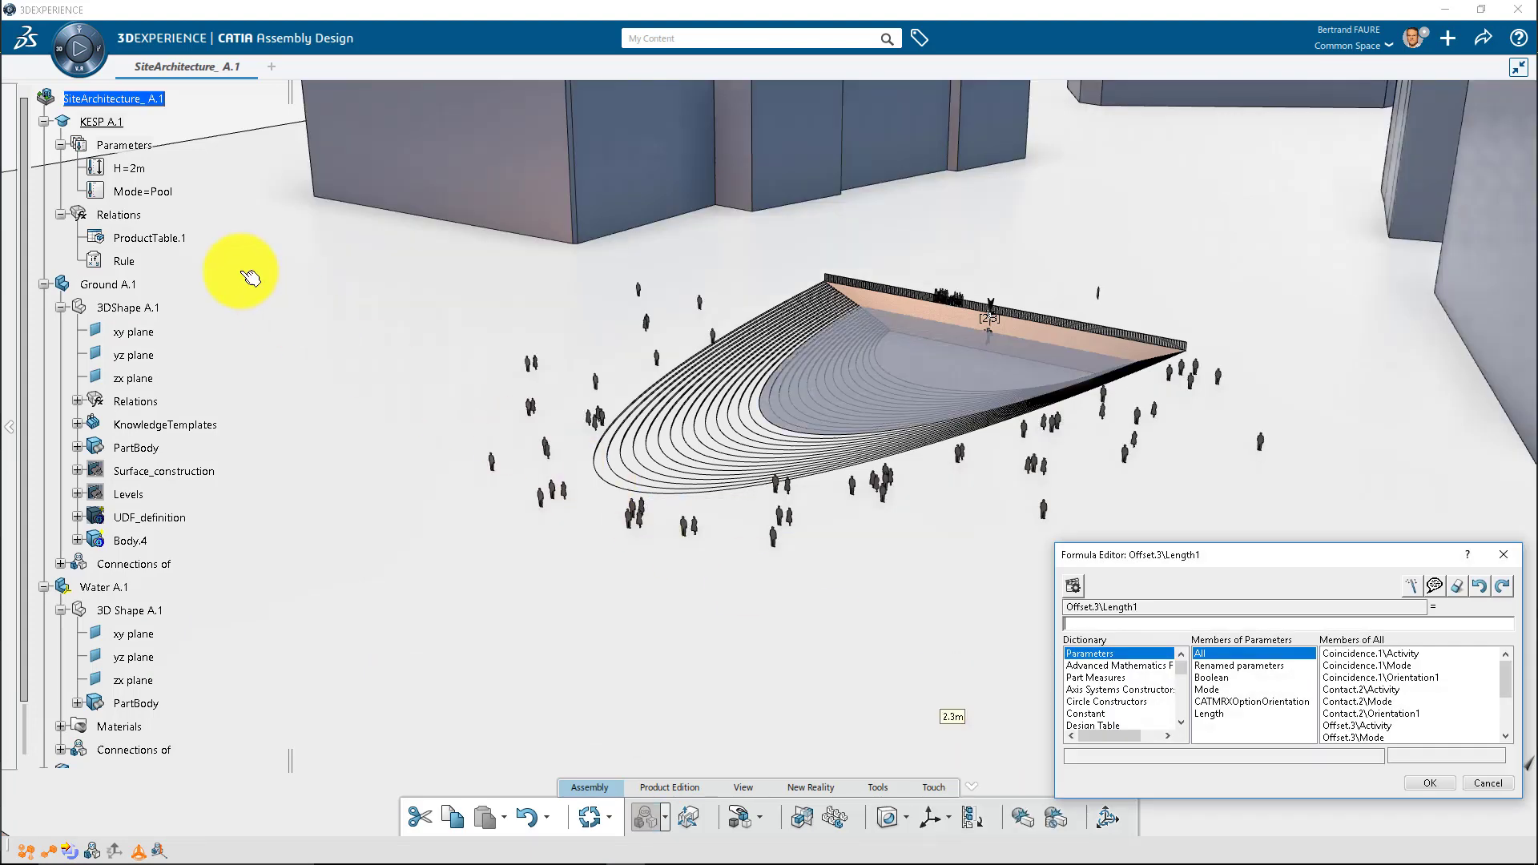
{"action": "left_click", "coordinate": [126, 168]}
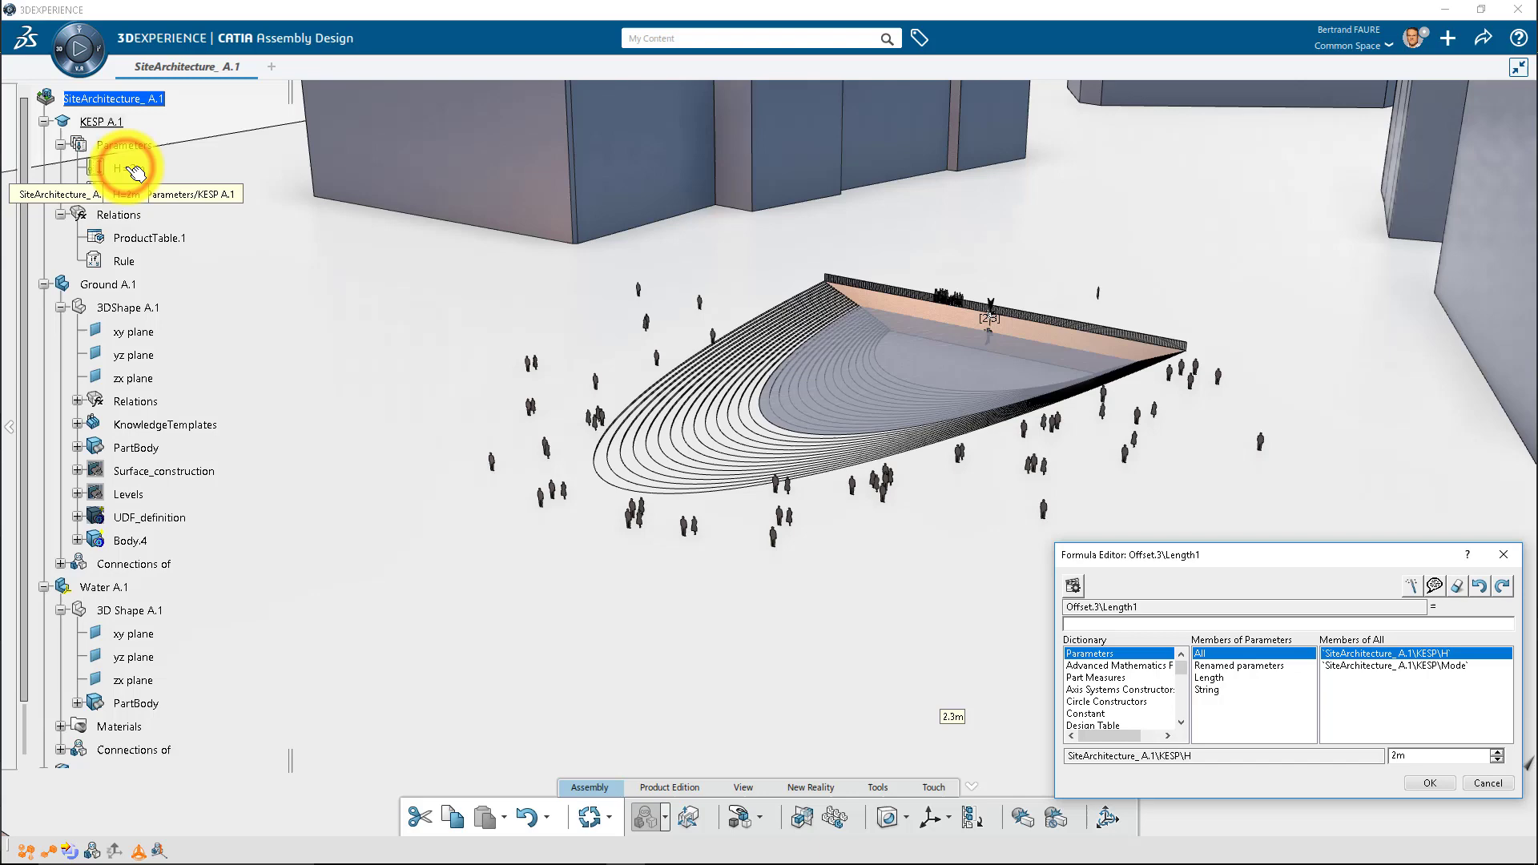
{"action": "left_click", "coordinate": [126, 168]}
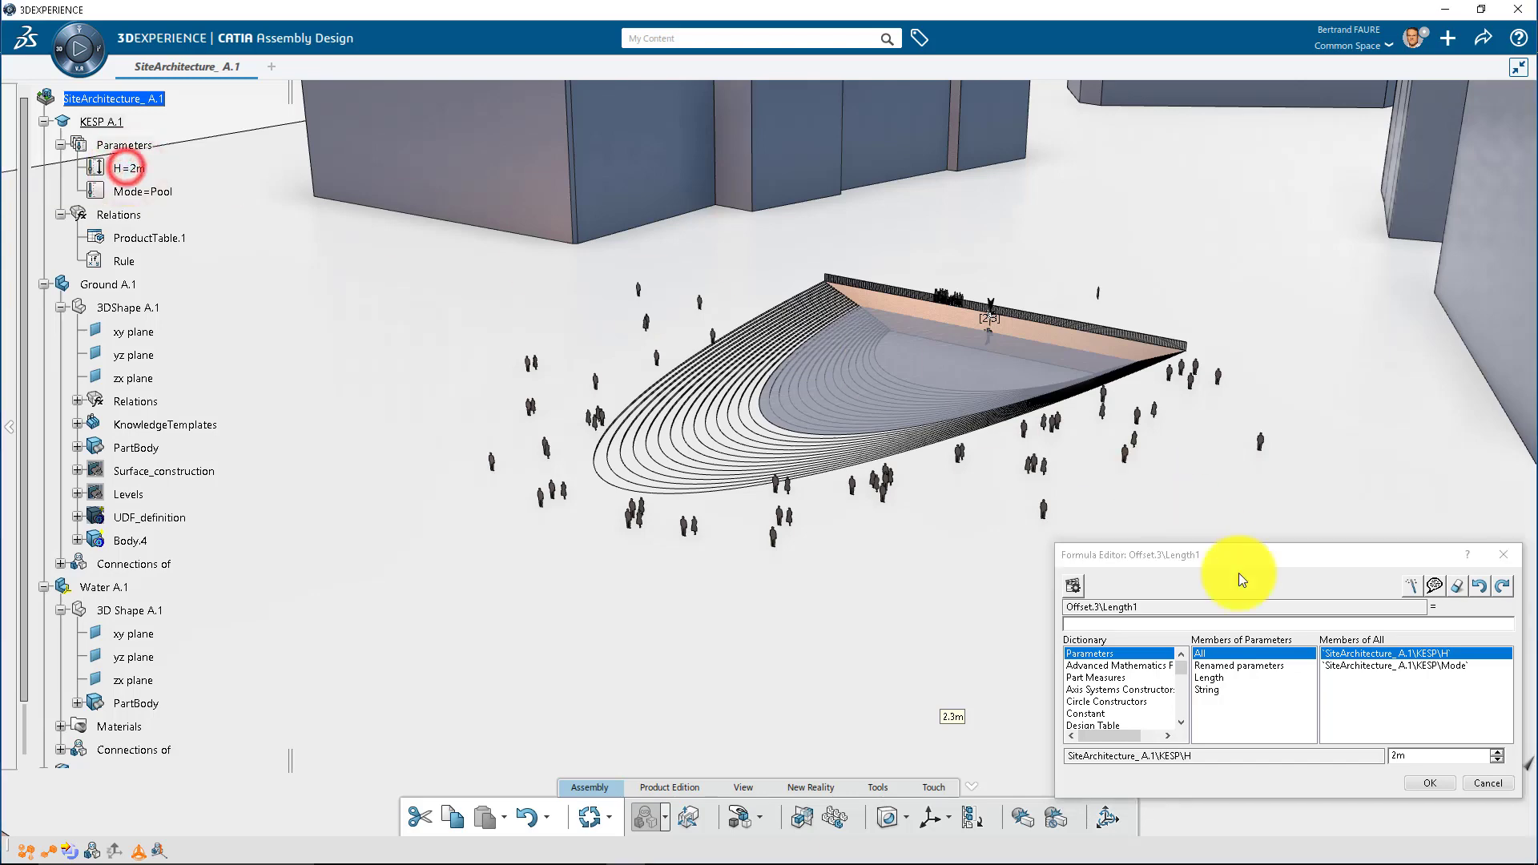
{"action": "double_click", "coordinate": [1350, 655]}
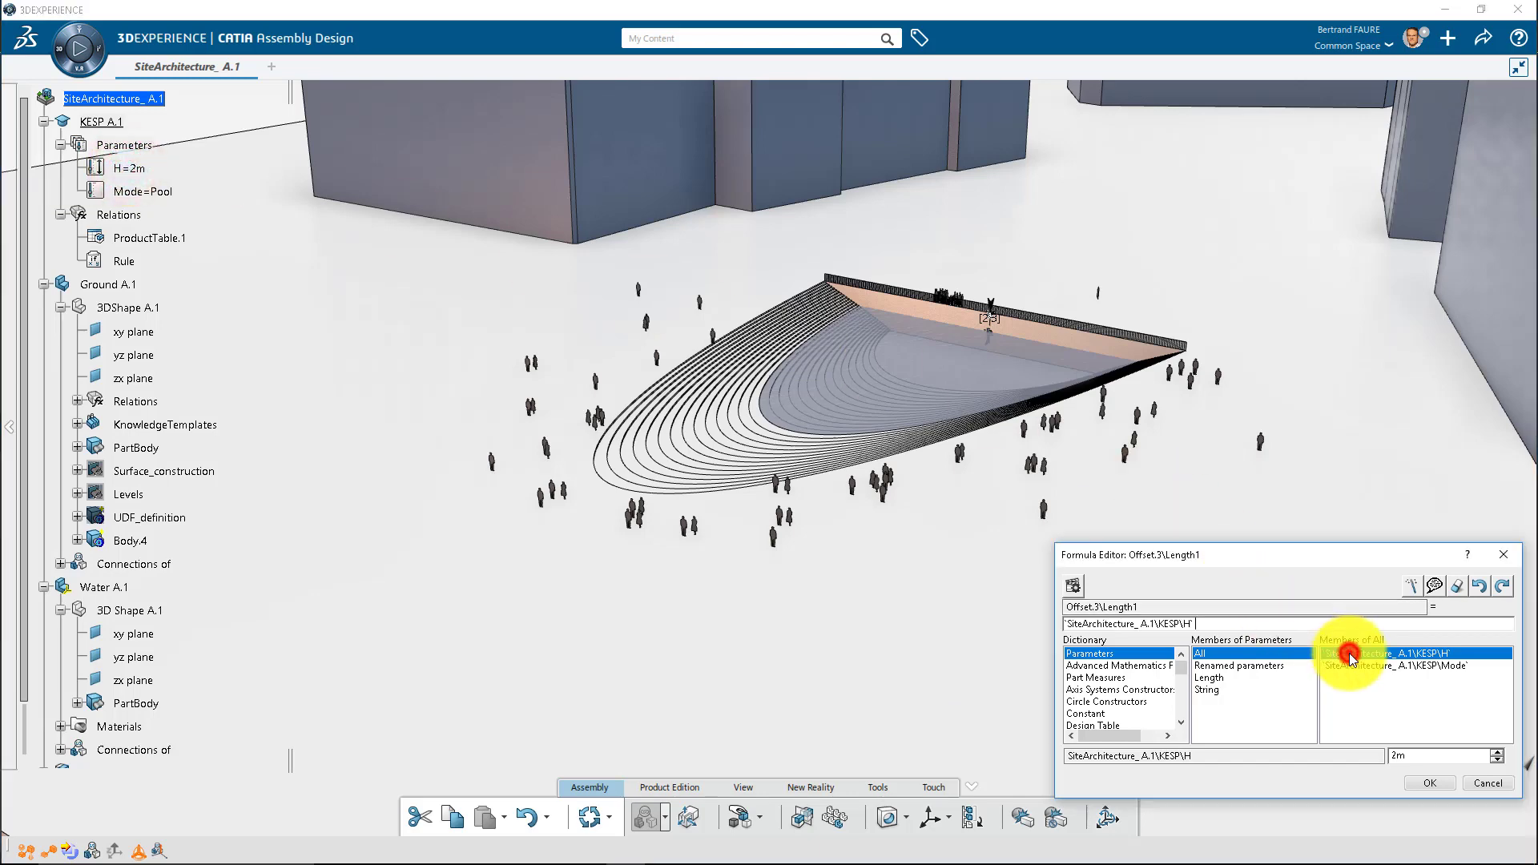
{"action": "left_click", "coordinate": [1429, 782]}
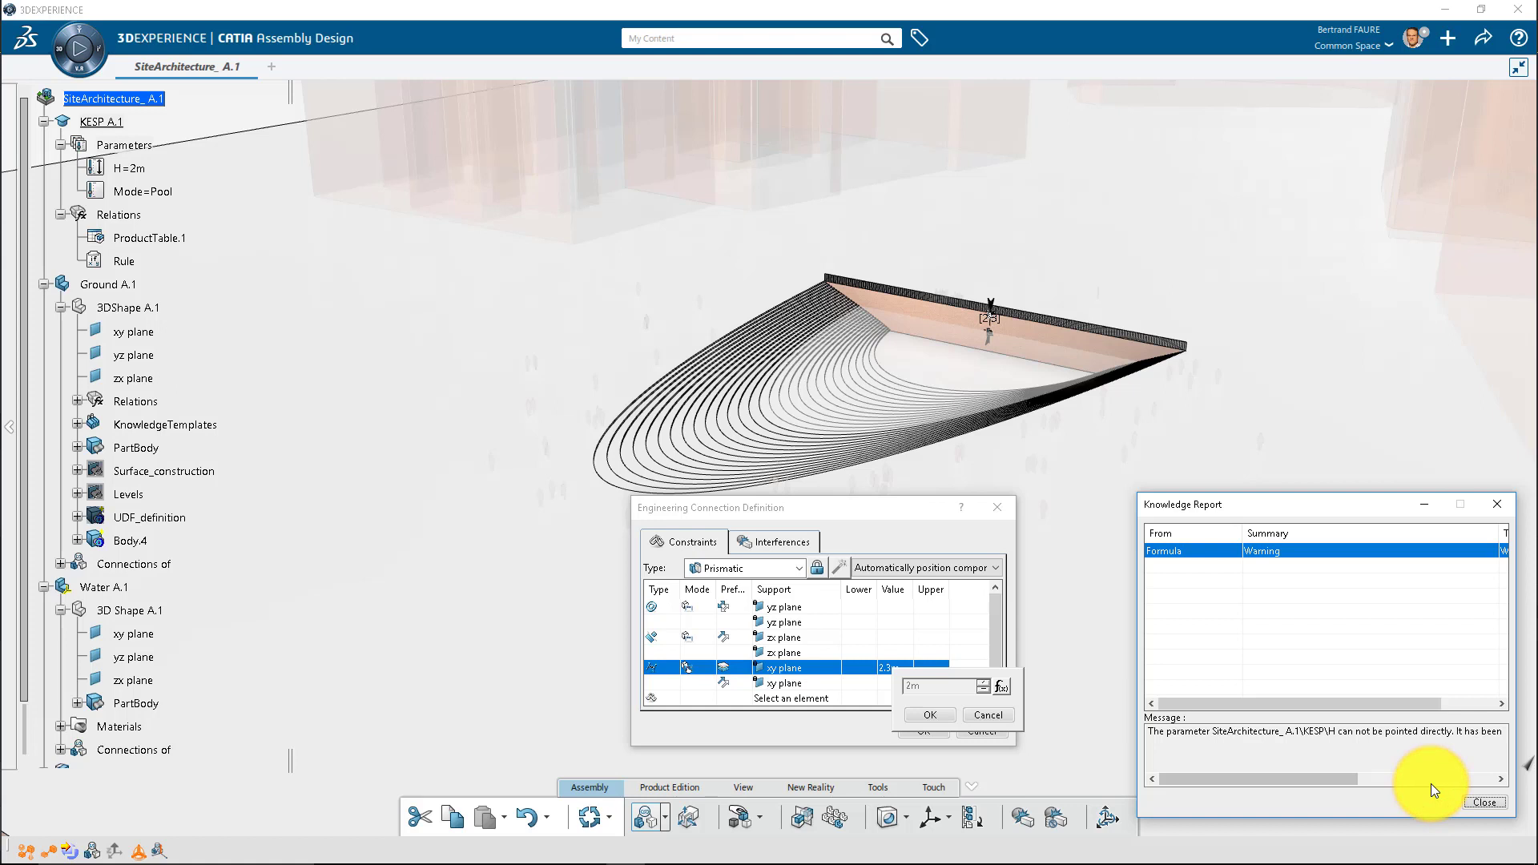
{"action": "left_click", "coordinate": [1484, 801]}
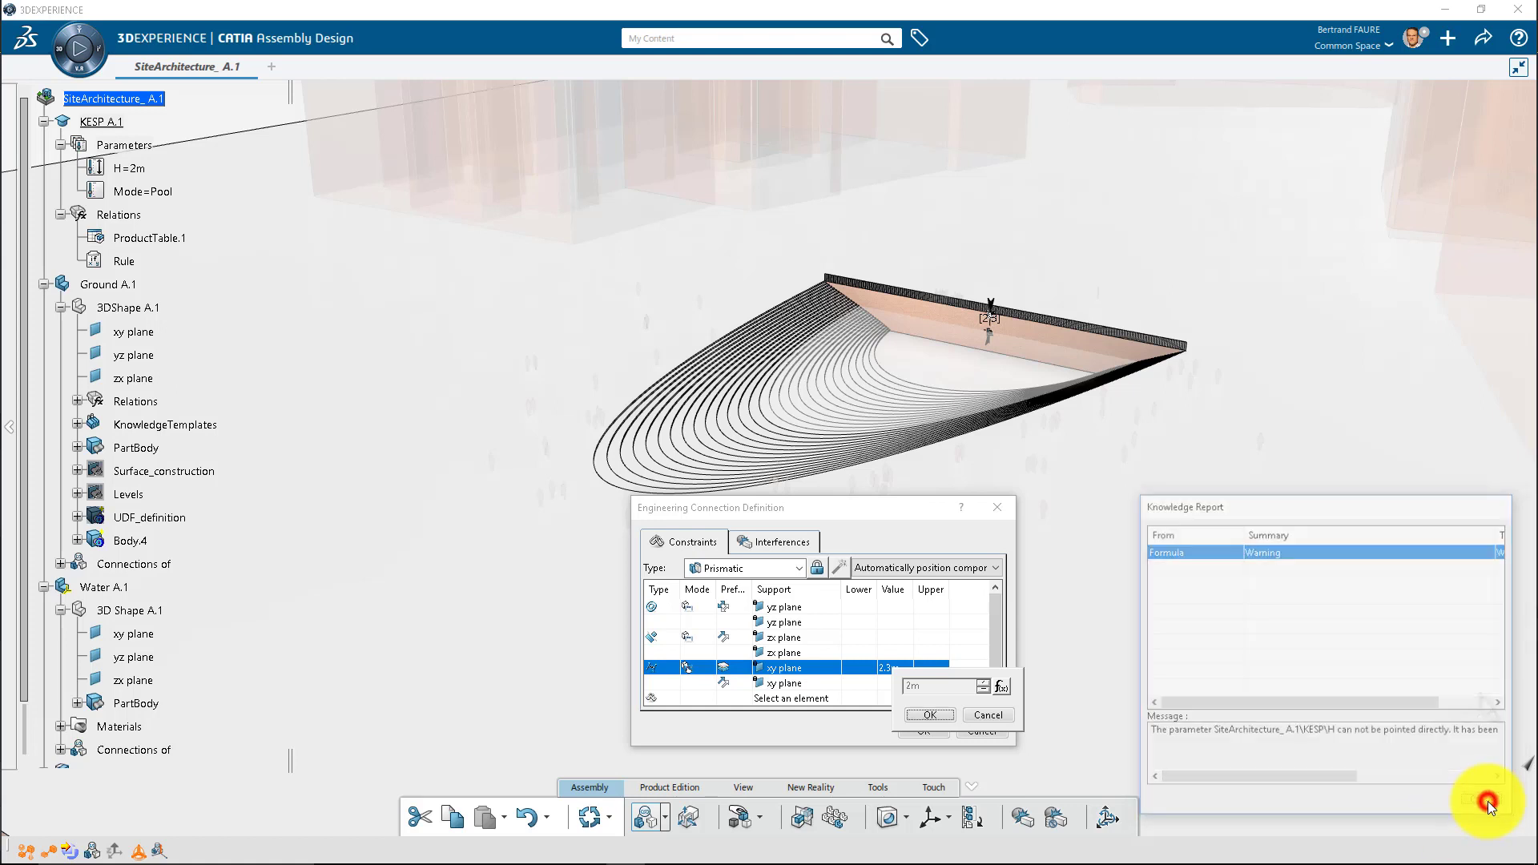
{"action": "left_click", "coordinate": [940, 718]}
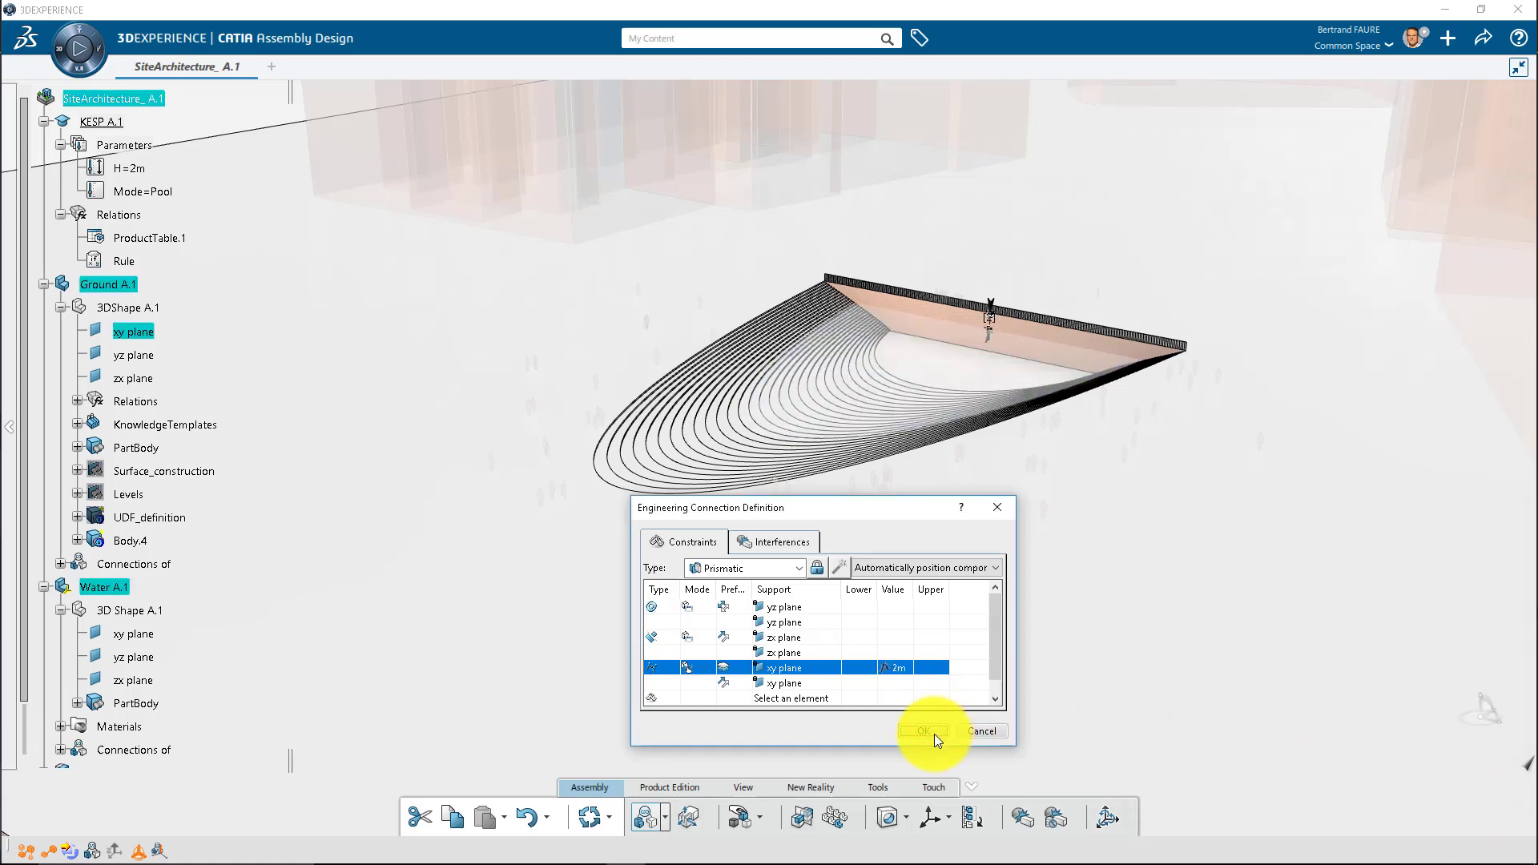
{"action": "left_click", "coordinate": [934, 732]}
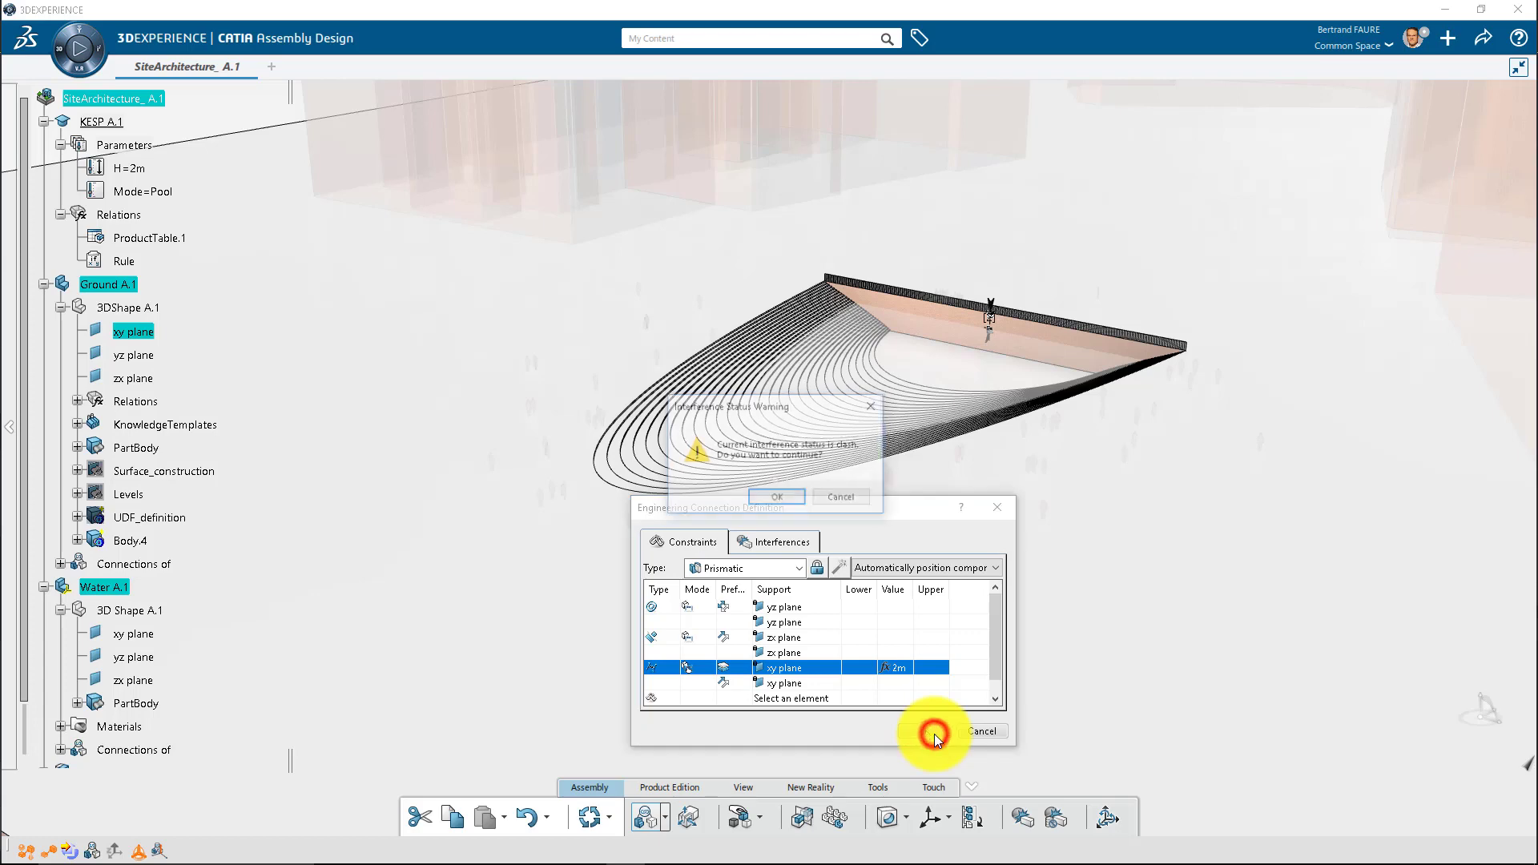
{"action": "left_click", "coordinate": [777, 498]}
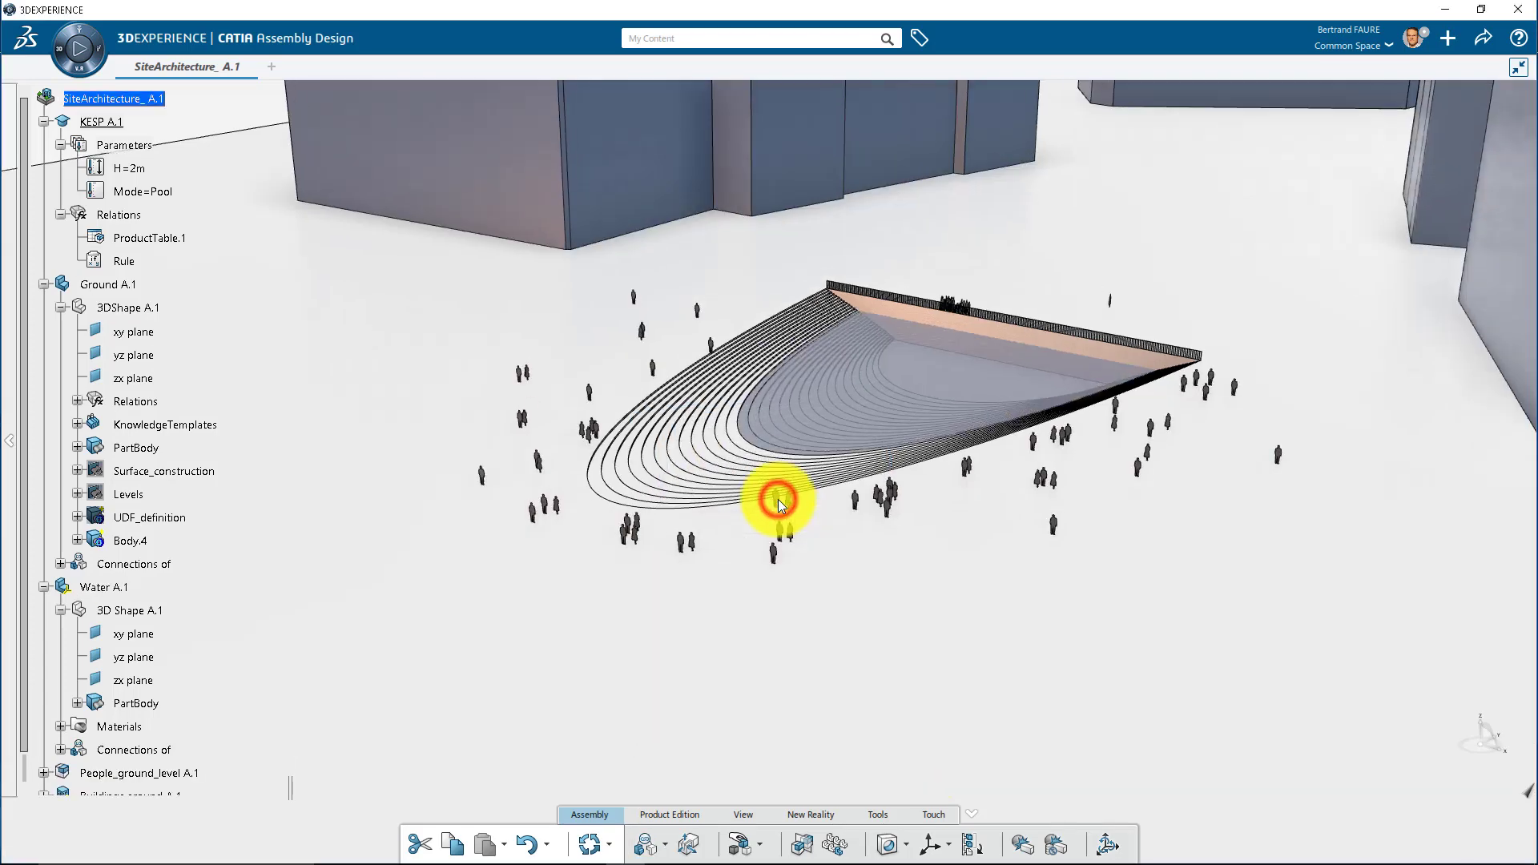
Set the KESP parameter H to 3 m and update the assembly
{"action": "double_click", "coordinate": [142, 177]}
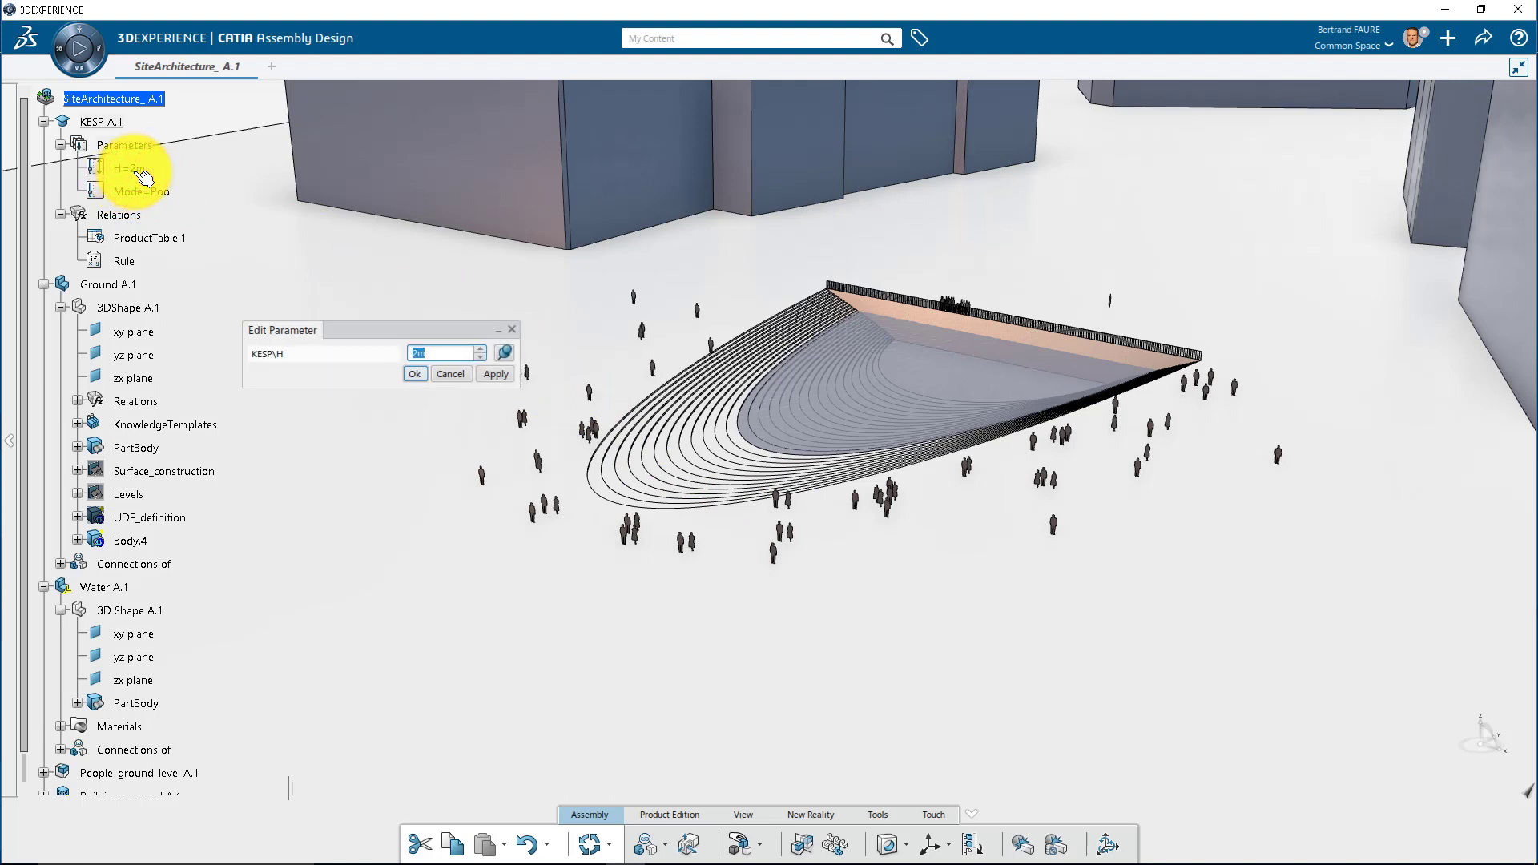
{"action": "type", "text": "3m"}
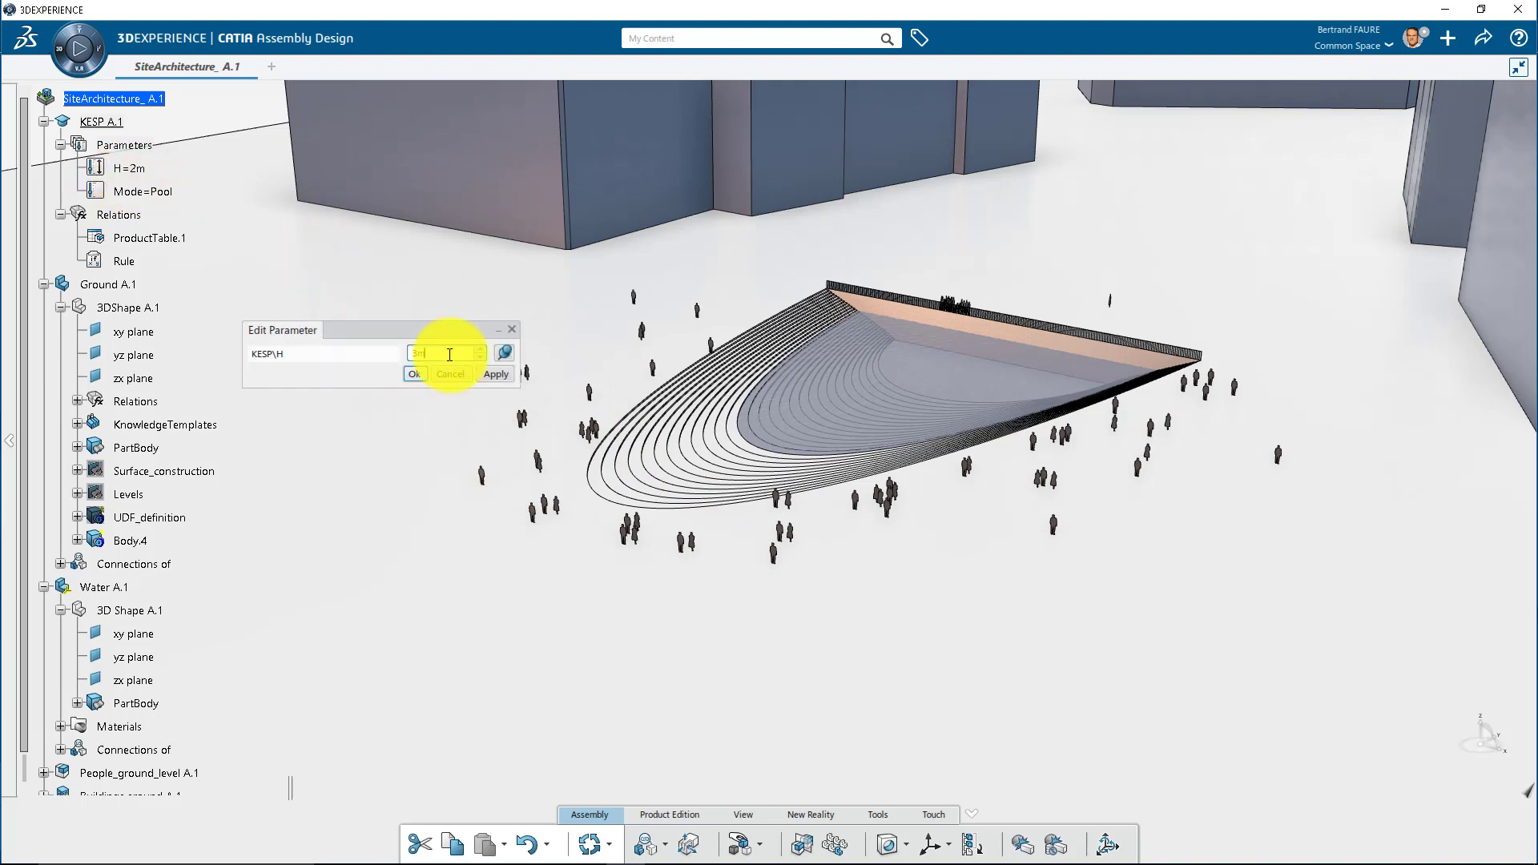
{"action": "left_click", "coordinate": [496, 374]}
{"action": "left_click", "coordinate": [421, 372]}
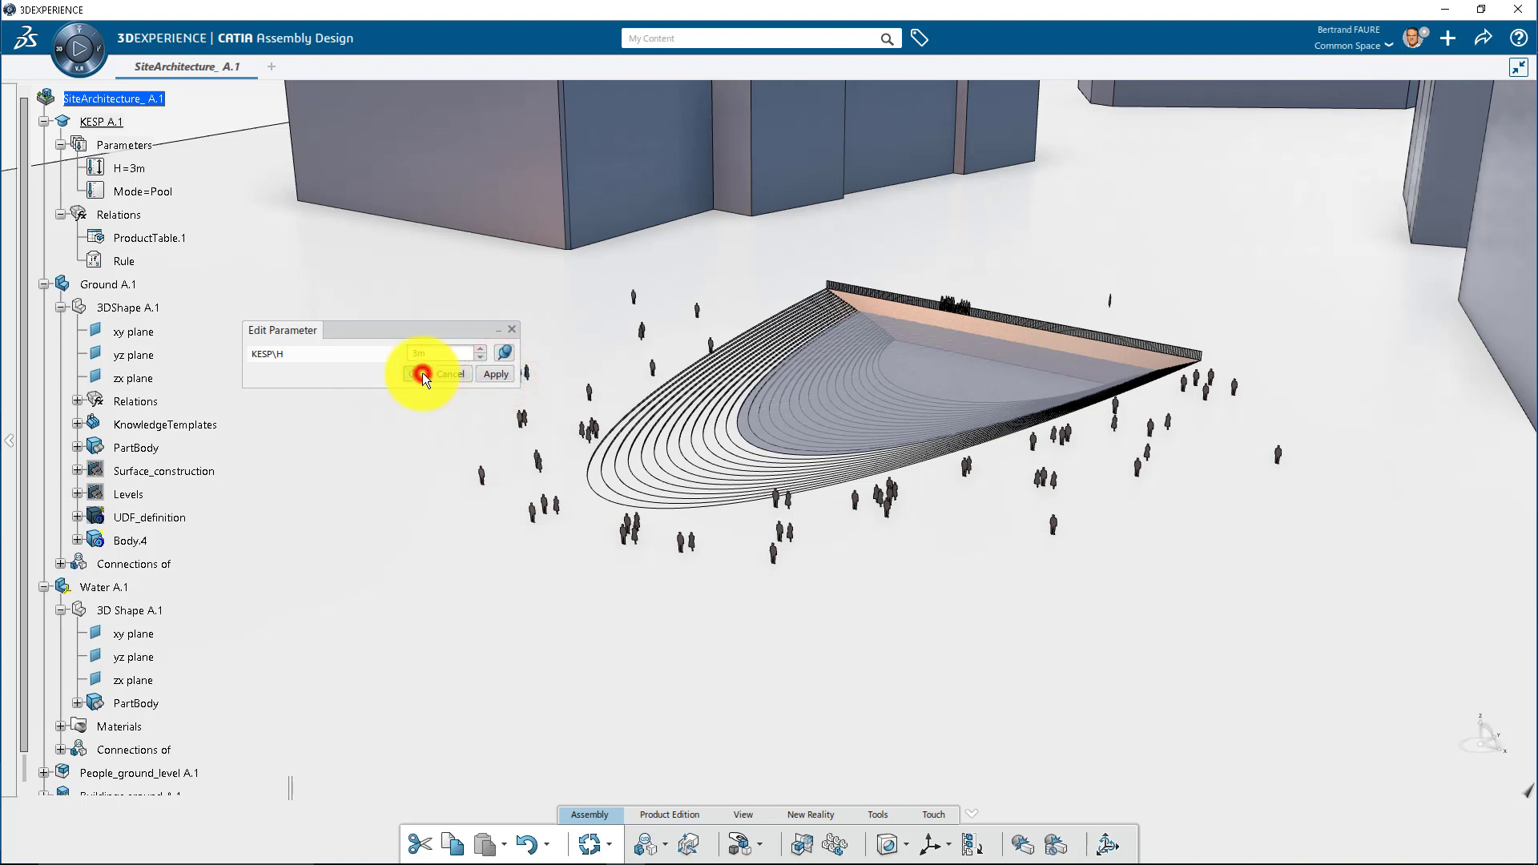
{"action": "left_click", "coordinate": [594, 846]}
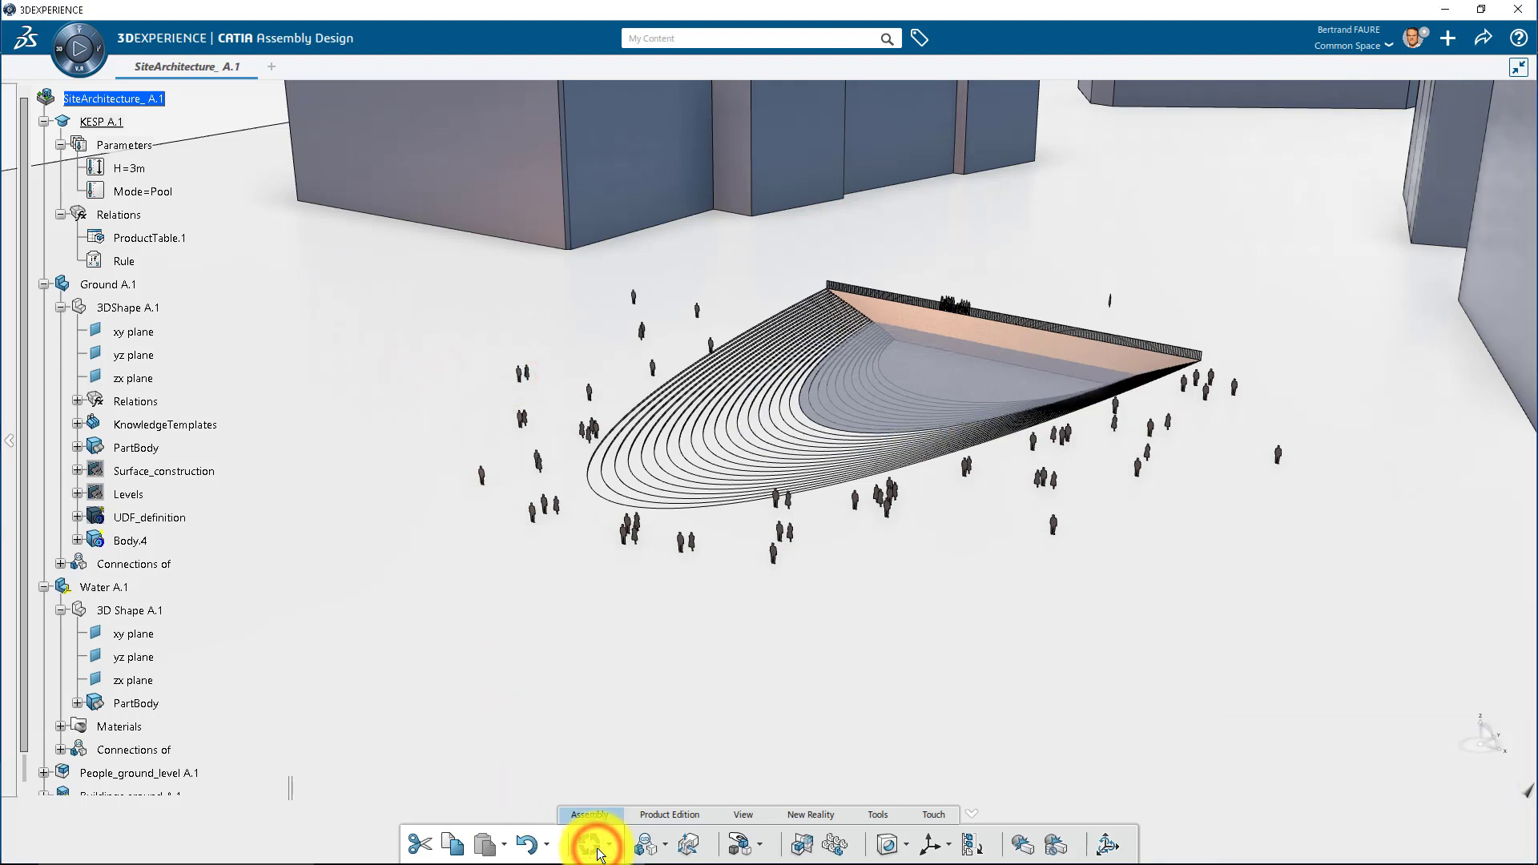
Collapse the Ground and Water branches, and give parameter H a range with a 0.2 m lower limit and an enabled upper limit
{"action": "left_click", "coordinate": [44, 587]}
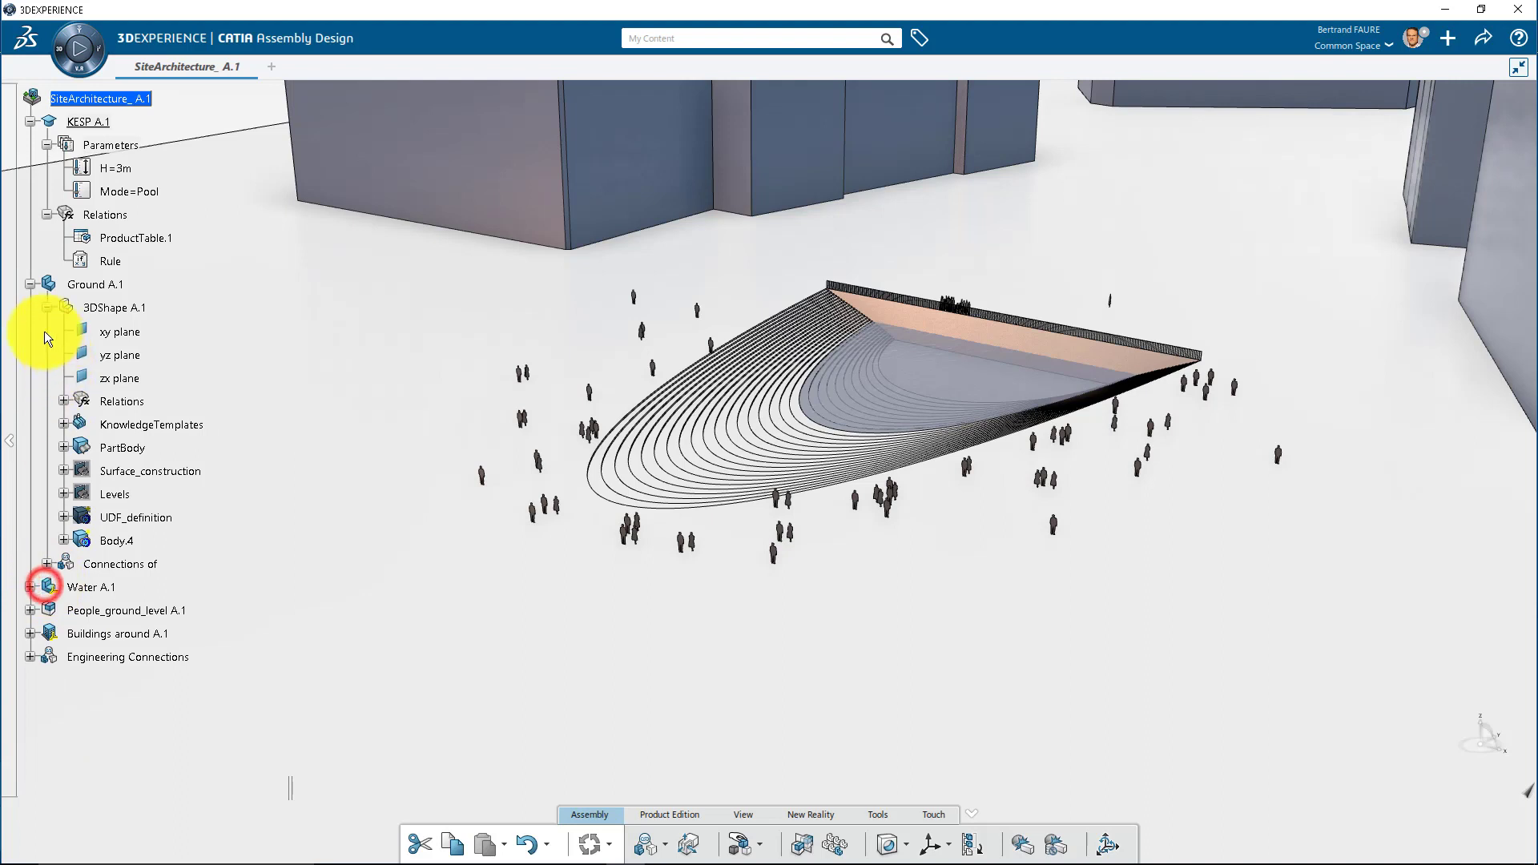
{"action": "left_click", "coordinate": [29, 284]}
{"action": "left_click", "coordinate": [120, 168]}
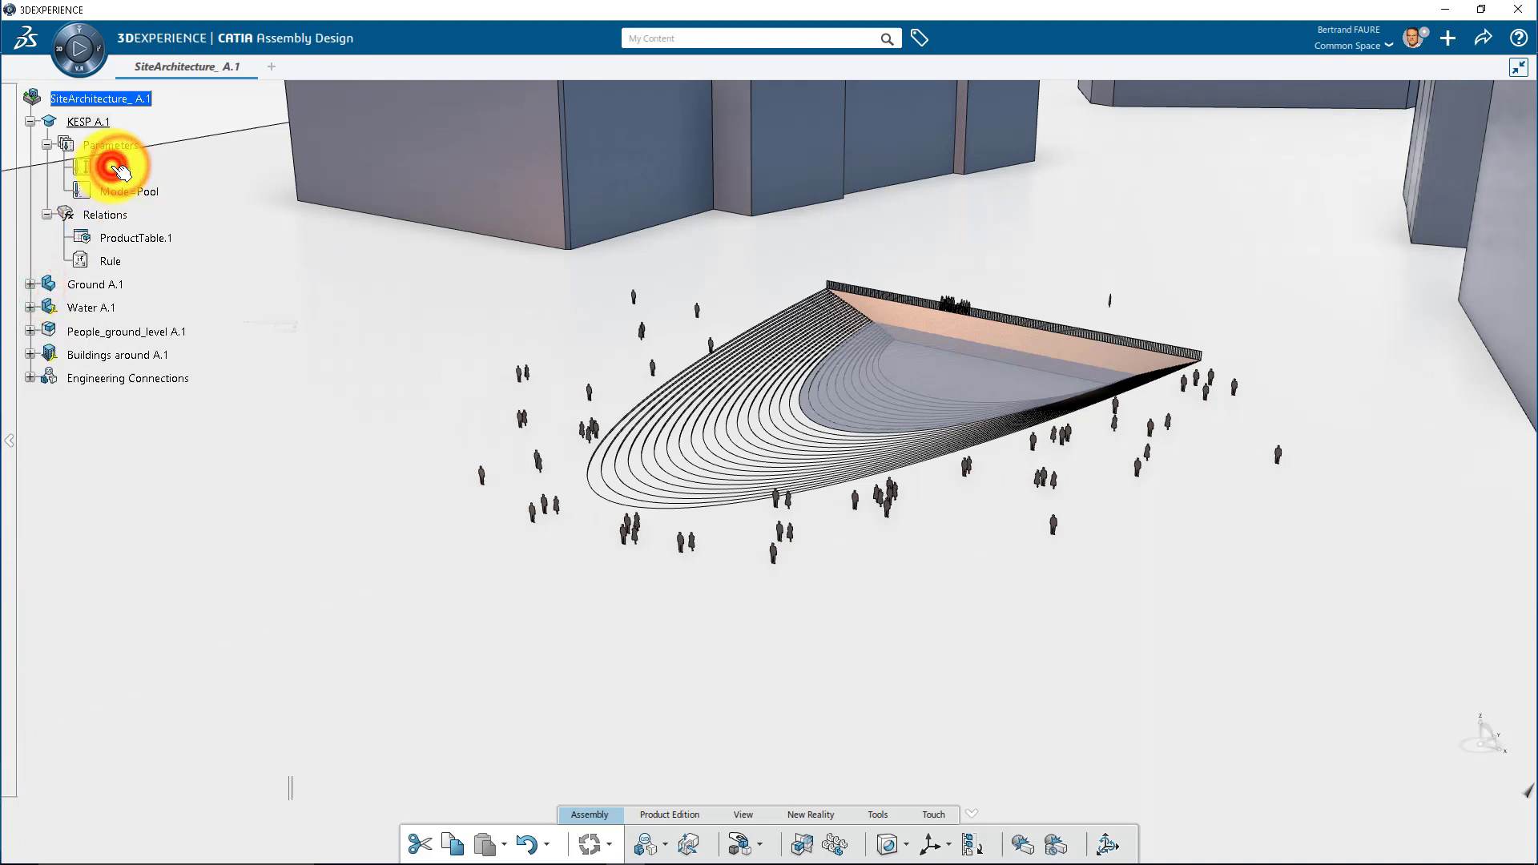
{"action": "double_click", "coordinate": [120, 168]}
{"action": "right_click", "coordinate": [435, 350]}
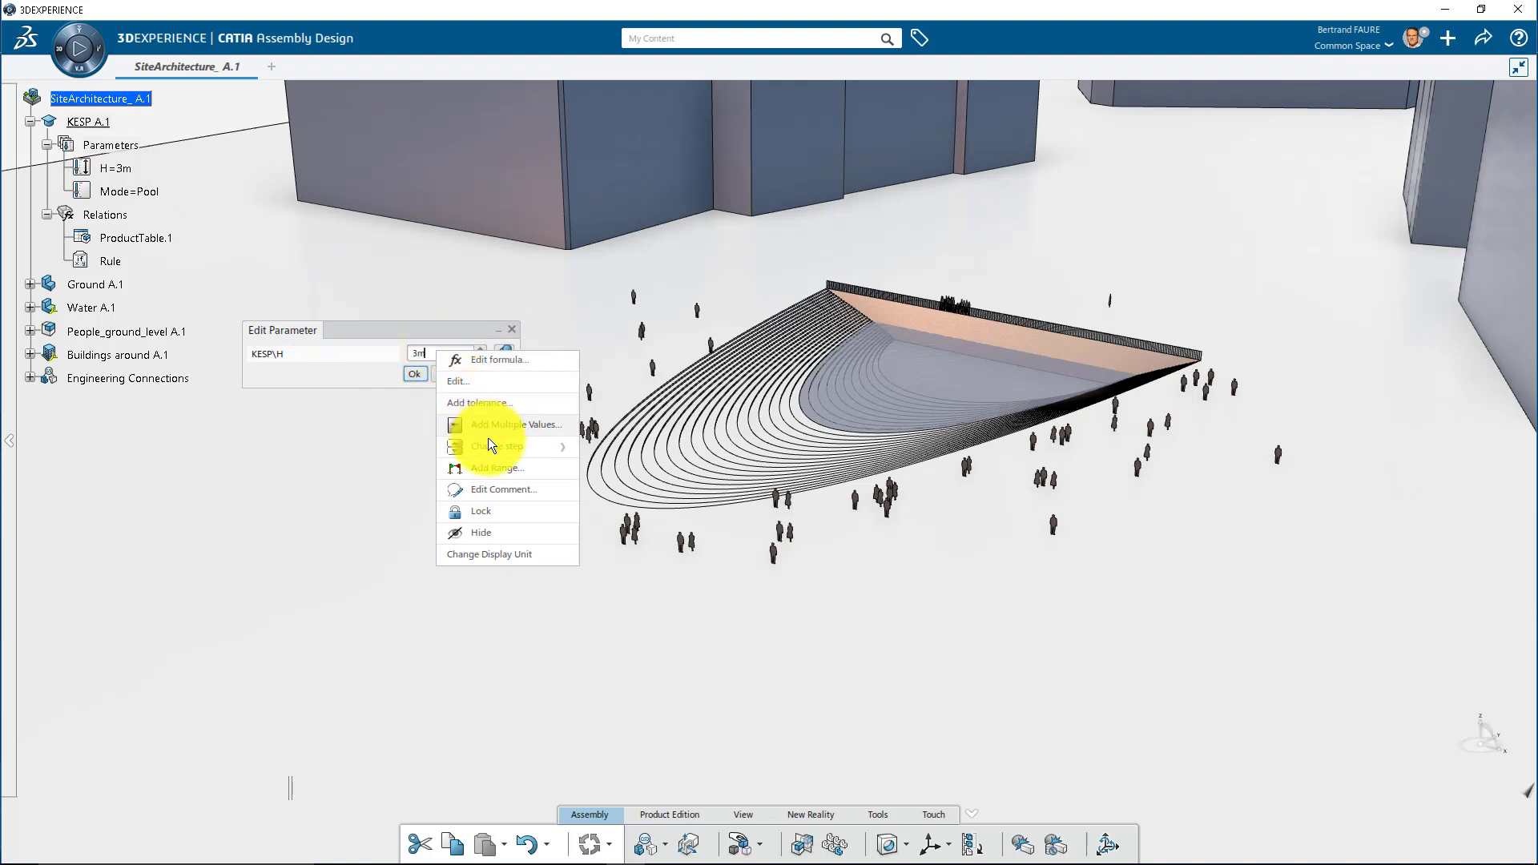
{"action": "left_click", "coordinate": [492, 468]}
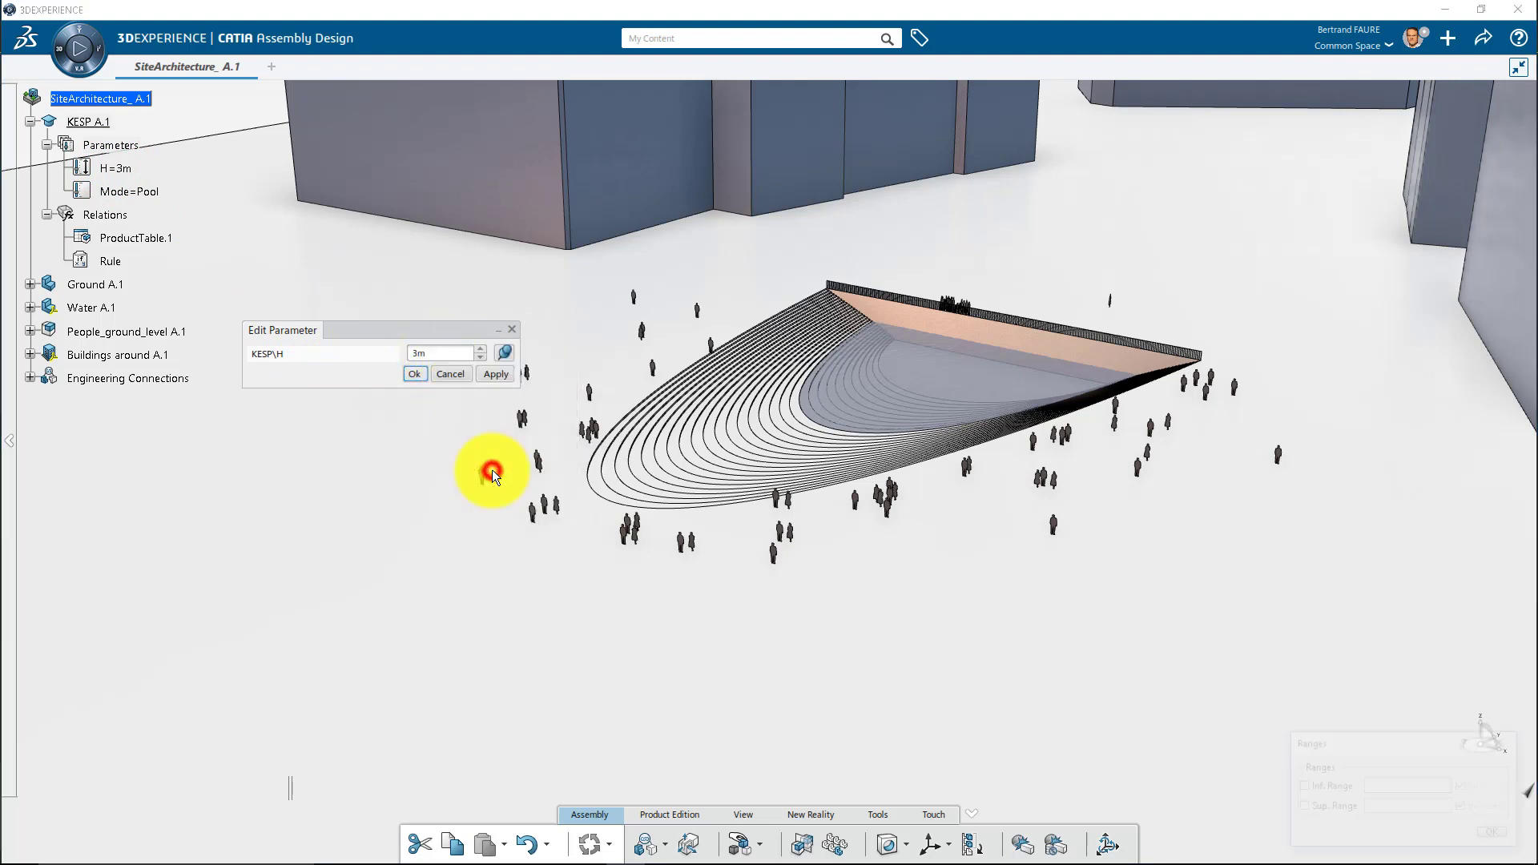
{"action": "left_click", "coordinate": [1325, 785]}
{"action": "left_click", "coordinate": [1386, 785]}
{"action": "type", "text": ".2m"}
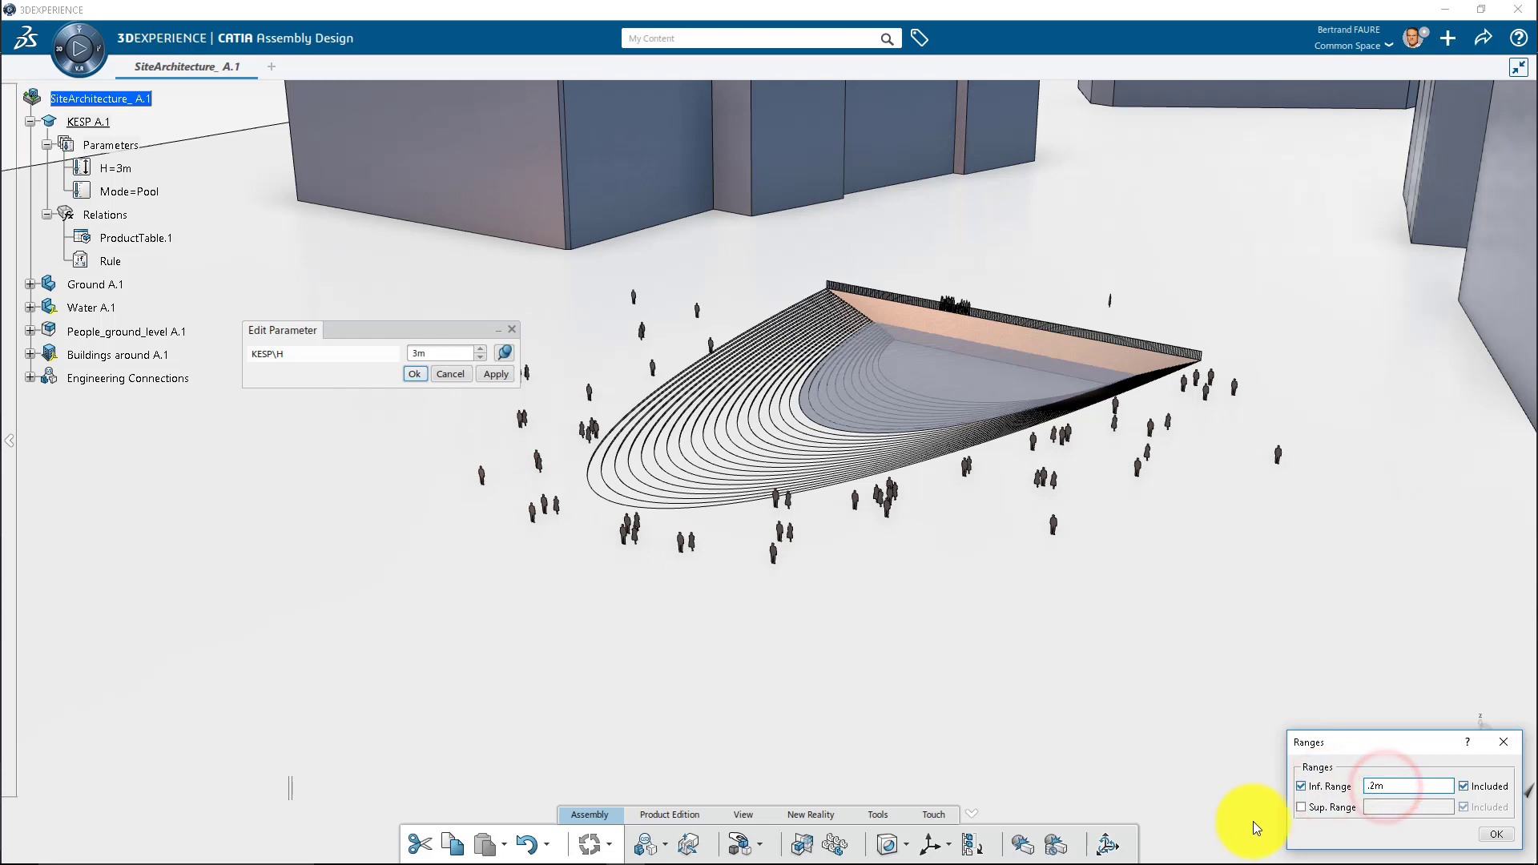
{"action": "left_click", "coordinate": [1299, 806]}
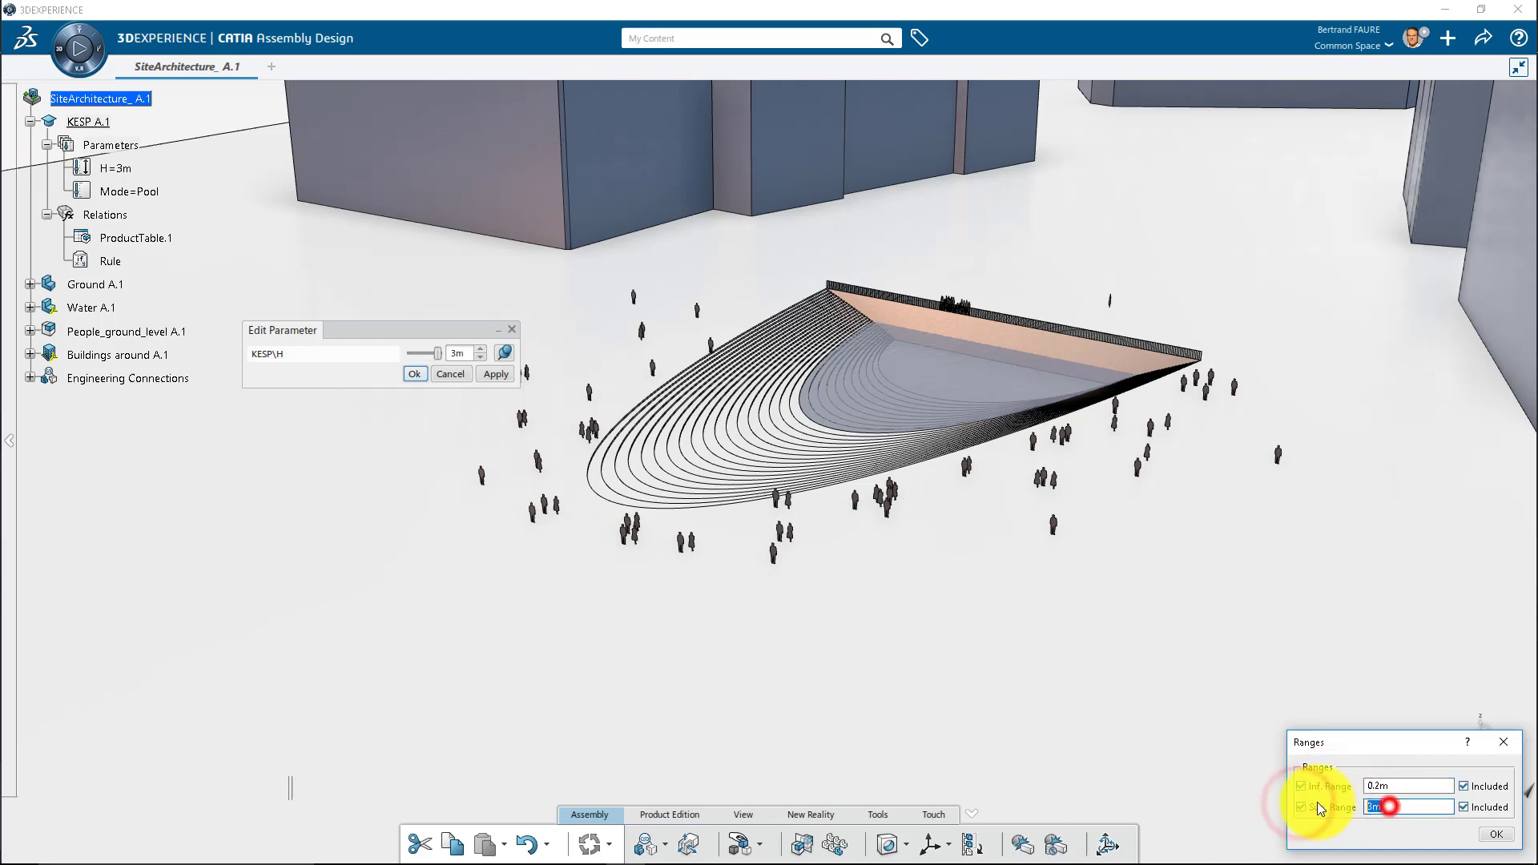
{"action": "left_click", "coordinate": [1495, 833]}
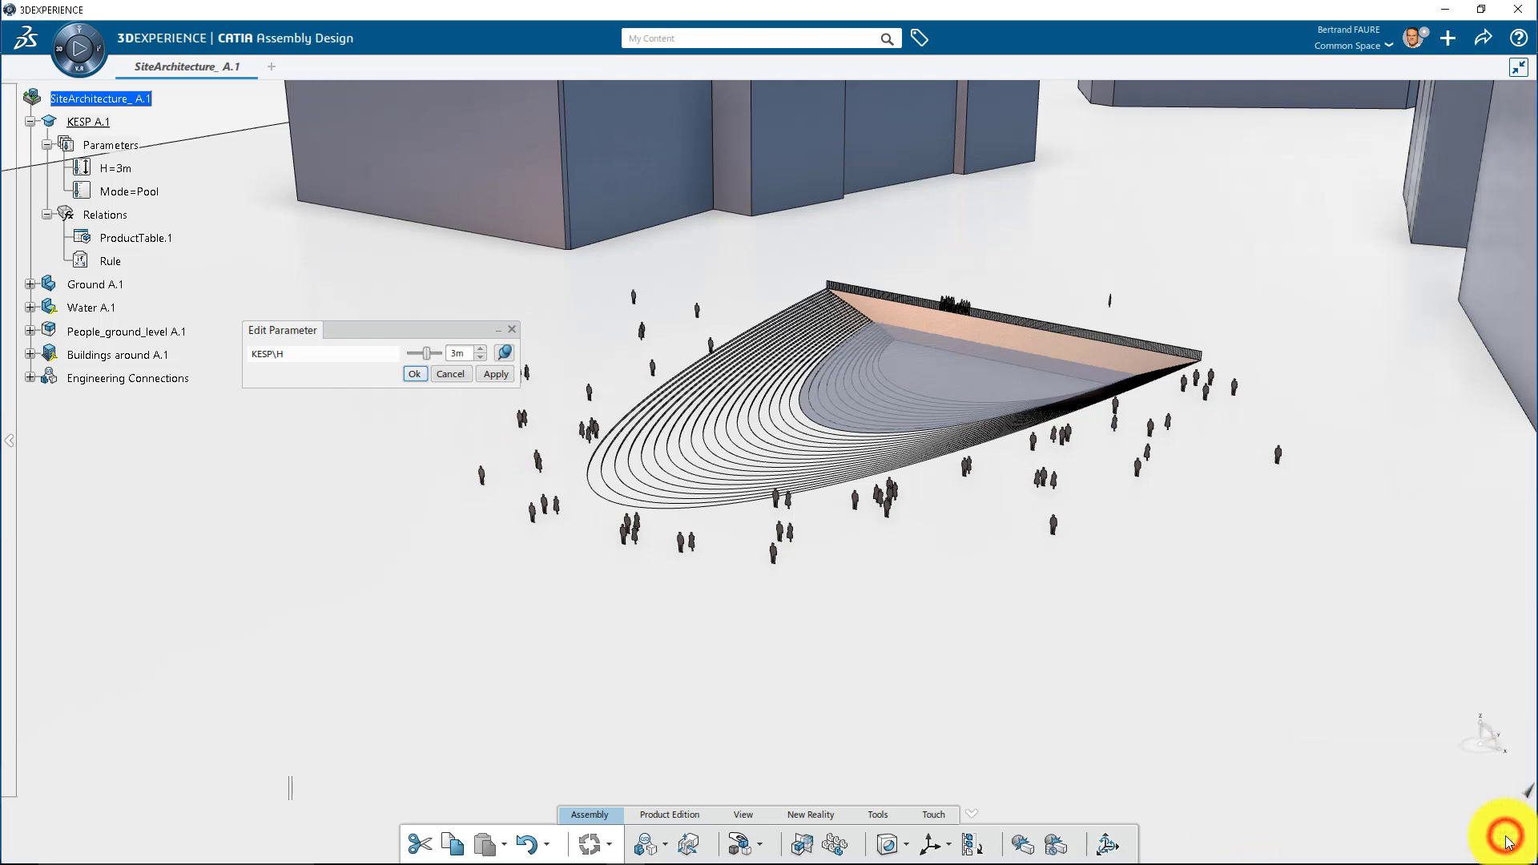
Pin the H and Mode parameters in the 3D view, set H to about 2.168 m and update the assembly
{"action": "left_click", "coordinate": [505, 353]}
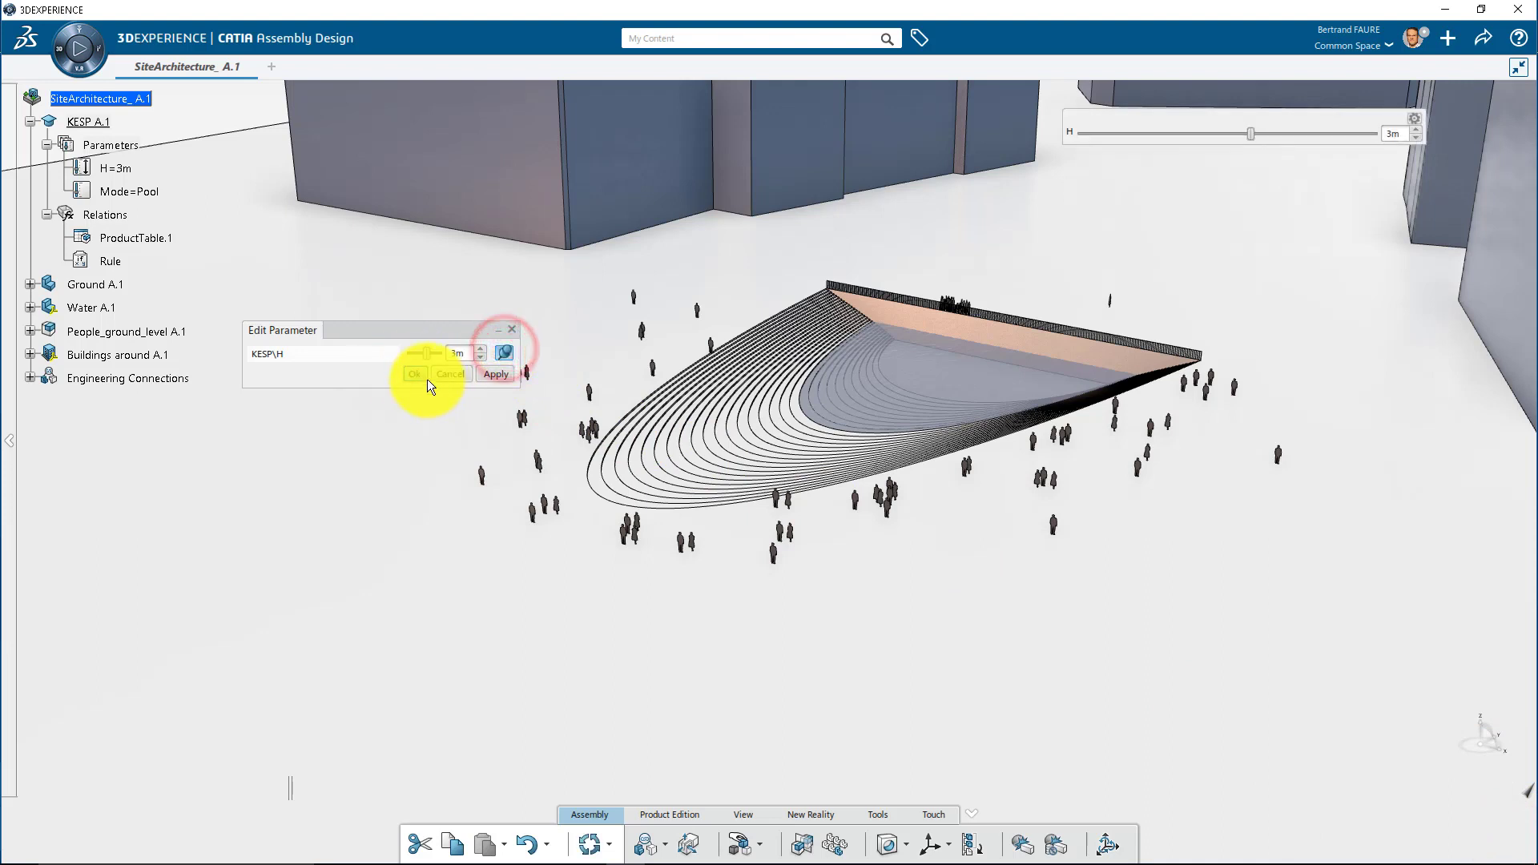
{"action": "left_click", "coordinate": [416, 374]}
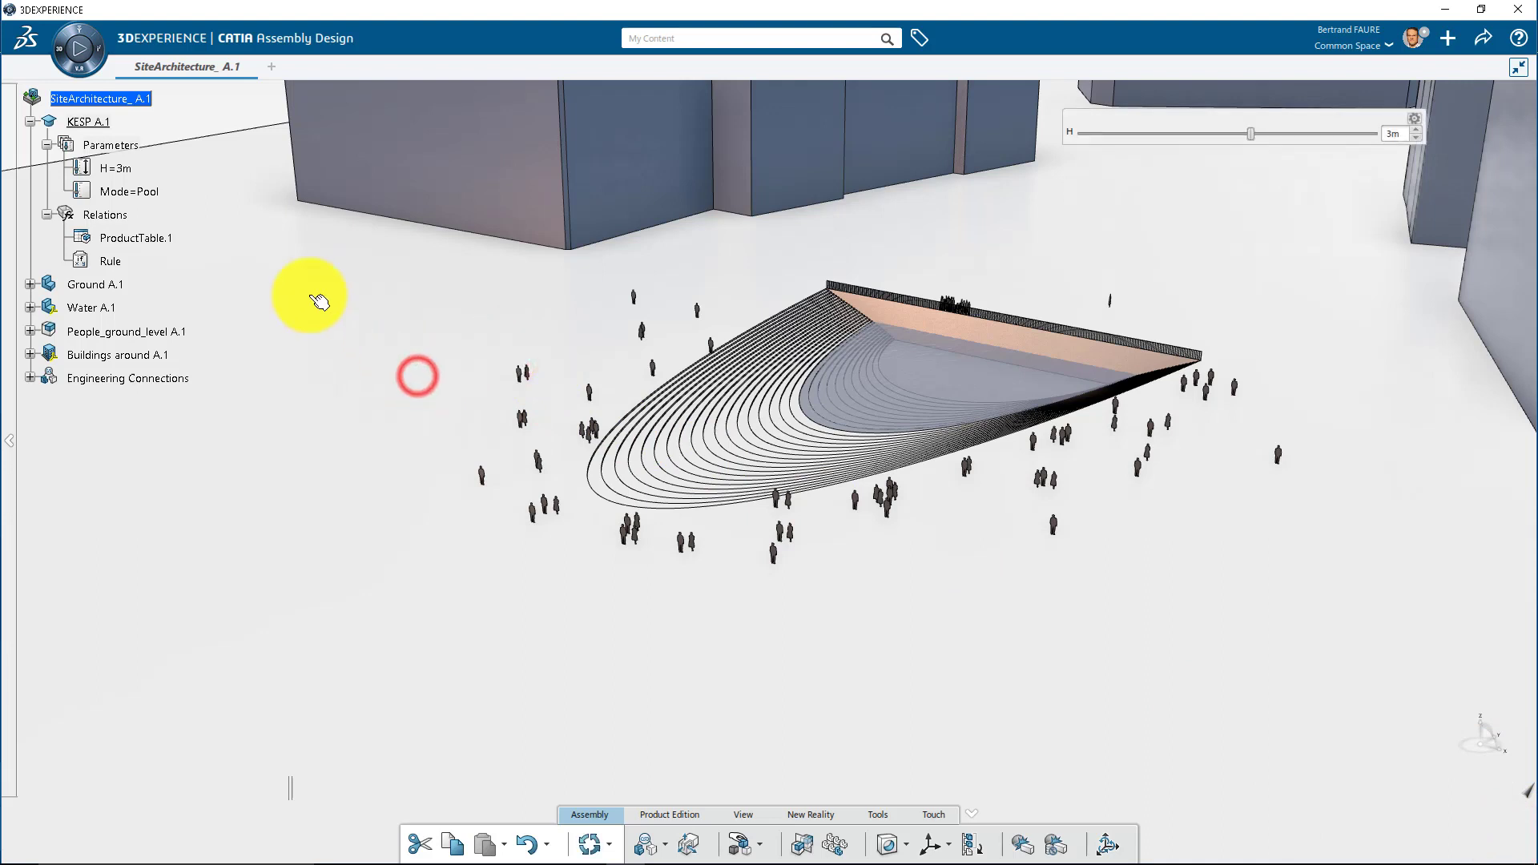
{"action": "double_click", "coordinate": [151, 194]}
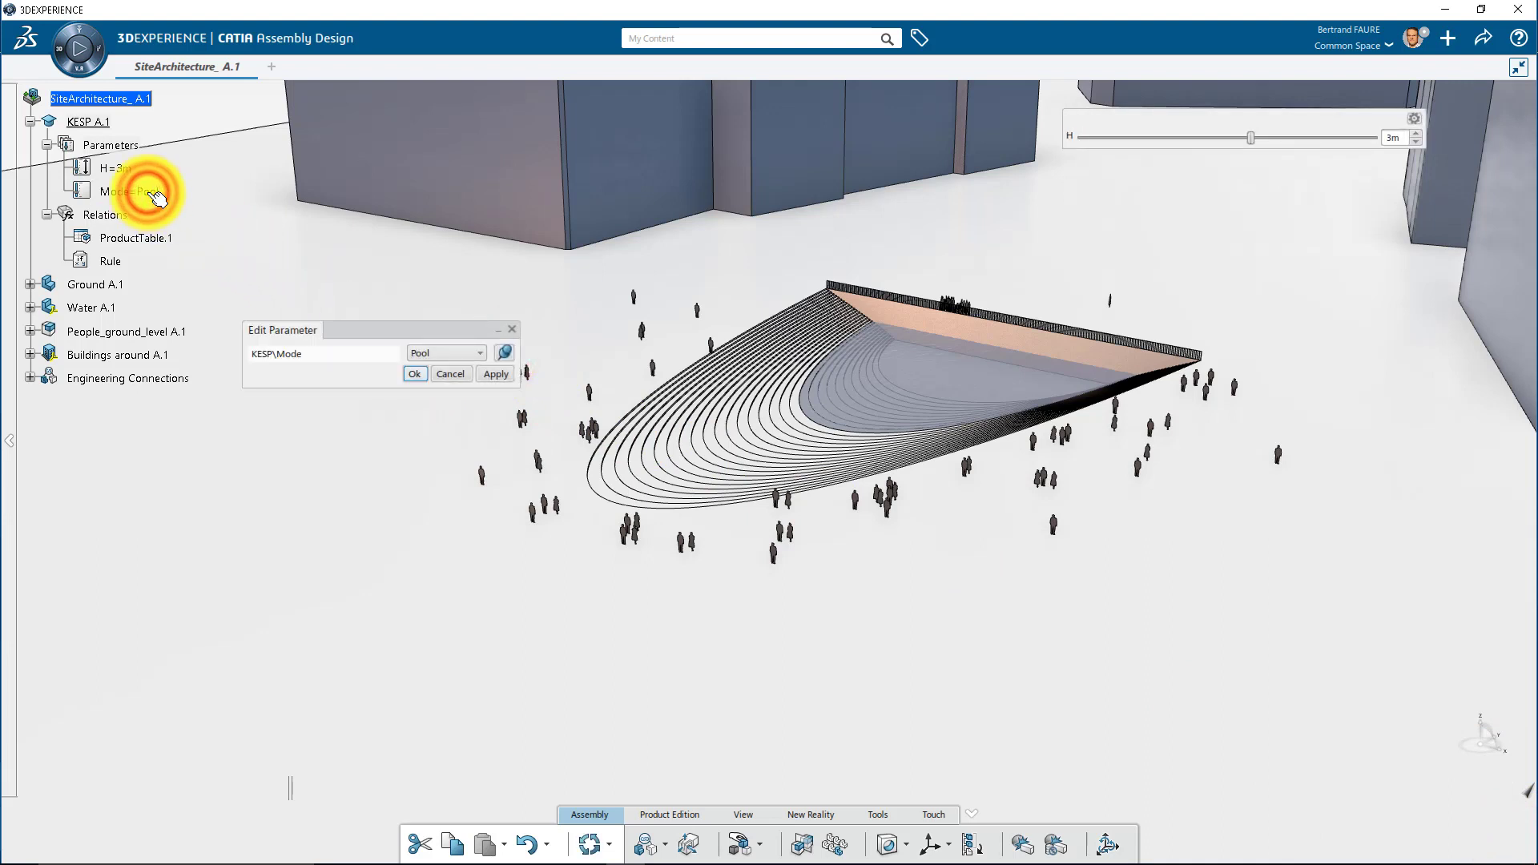
{"action": "left_click", "coordinate": [418, 371]}
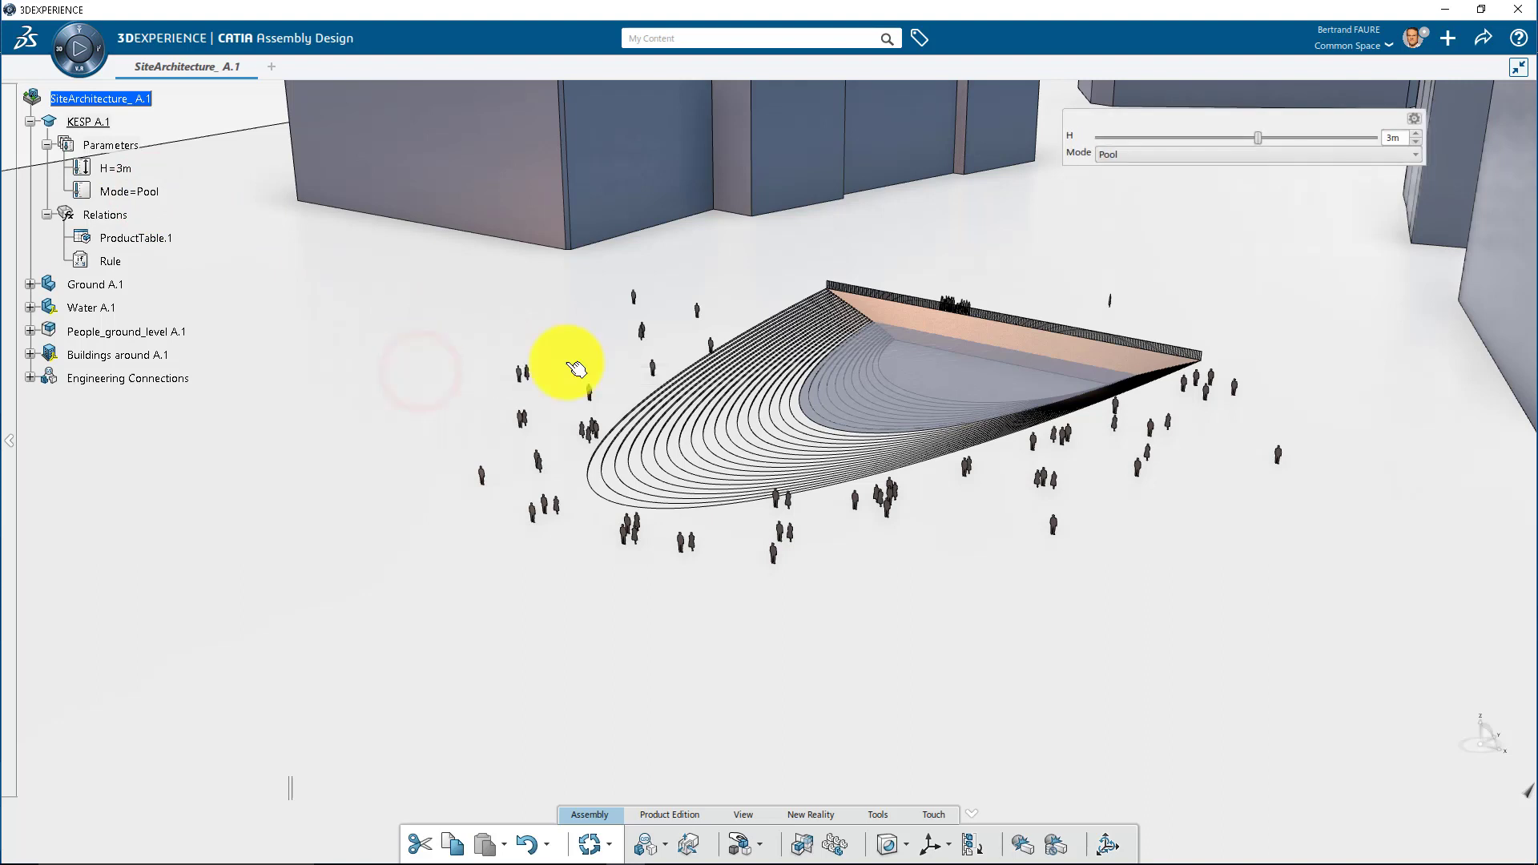
{"action": "left_click_drag", "start_coordinate": [1257, 137], "coordinate": [1210, 140]}
{"action": "left_click", "coordinate": [591, 845]}
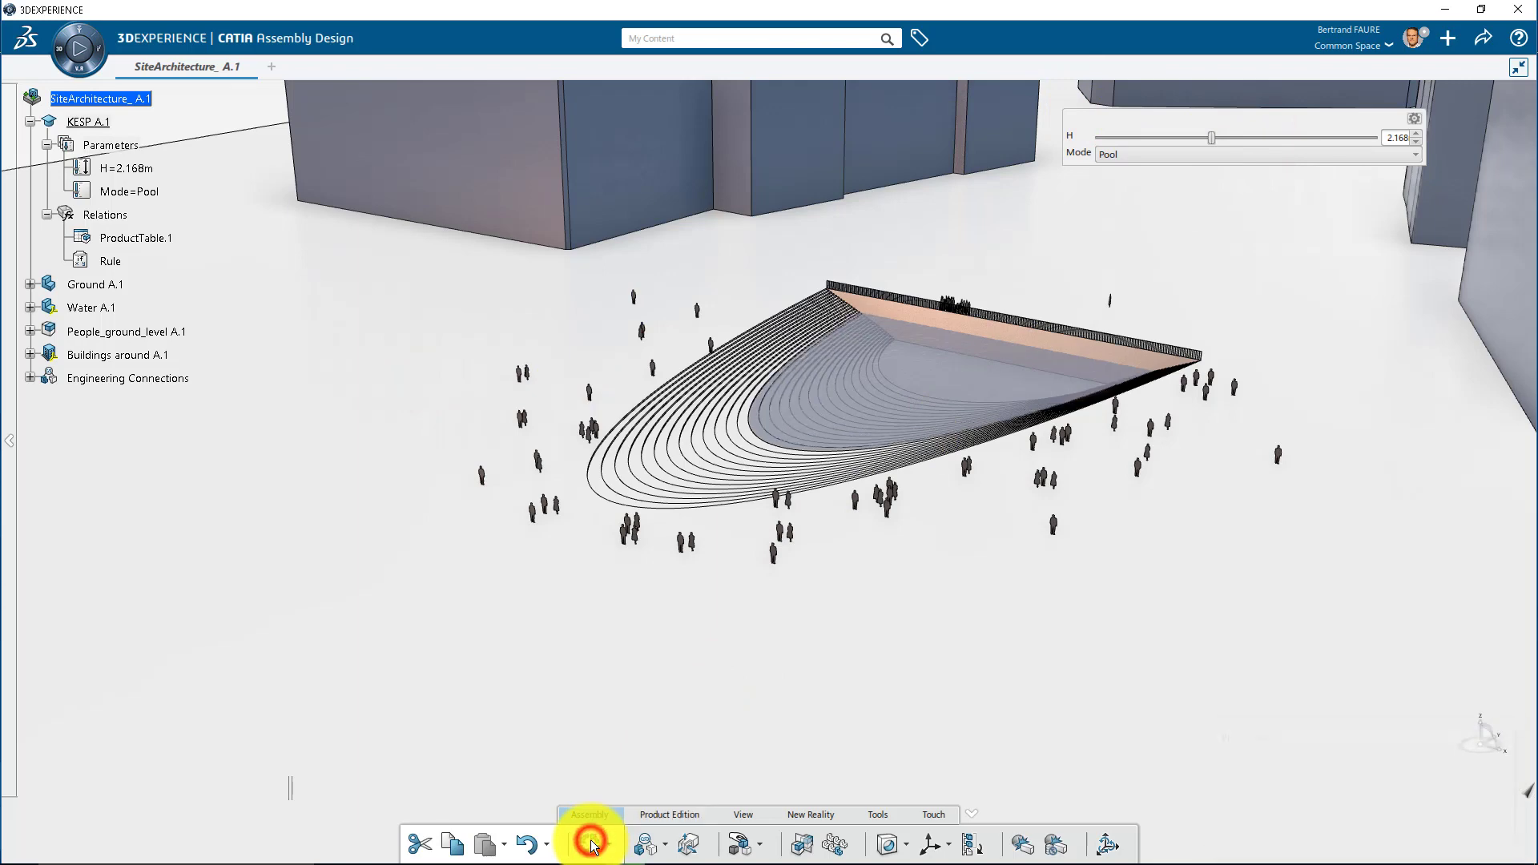
Search the apps for "eng" and switch to the Engineering Rules Capture app
{"action": "left_click", "coordinate": [56, 37]}
{"action": "left_click", "coordinate": [401, 132]}
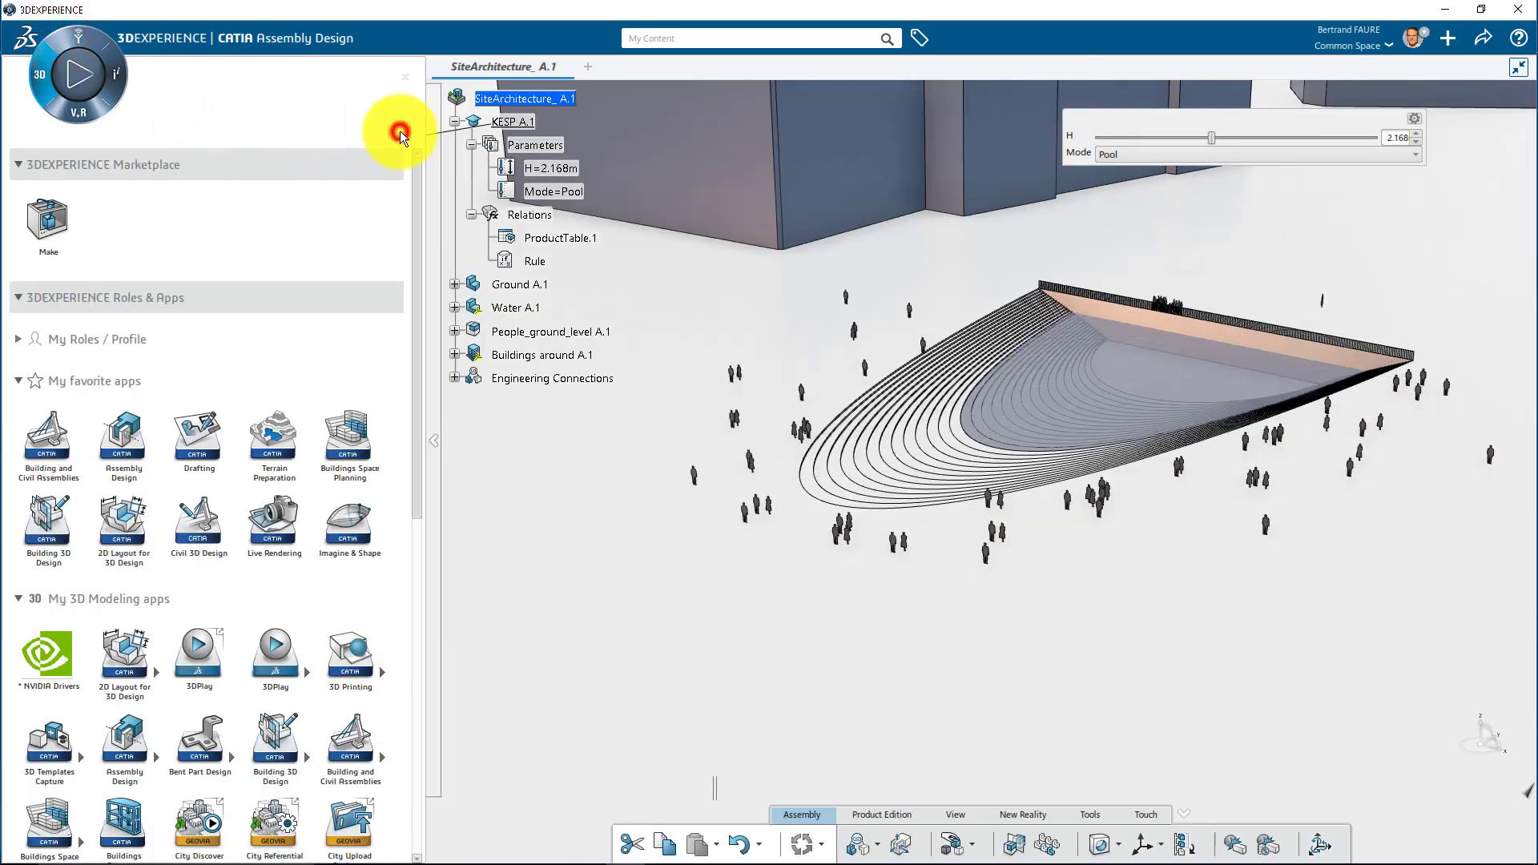
{"action": "type", "text": "eng"}
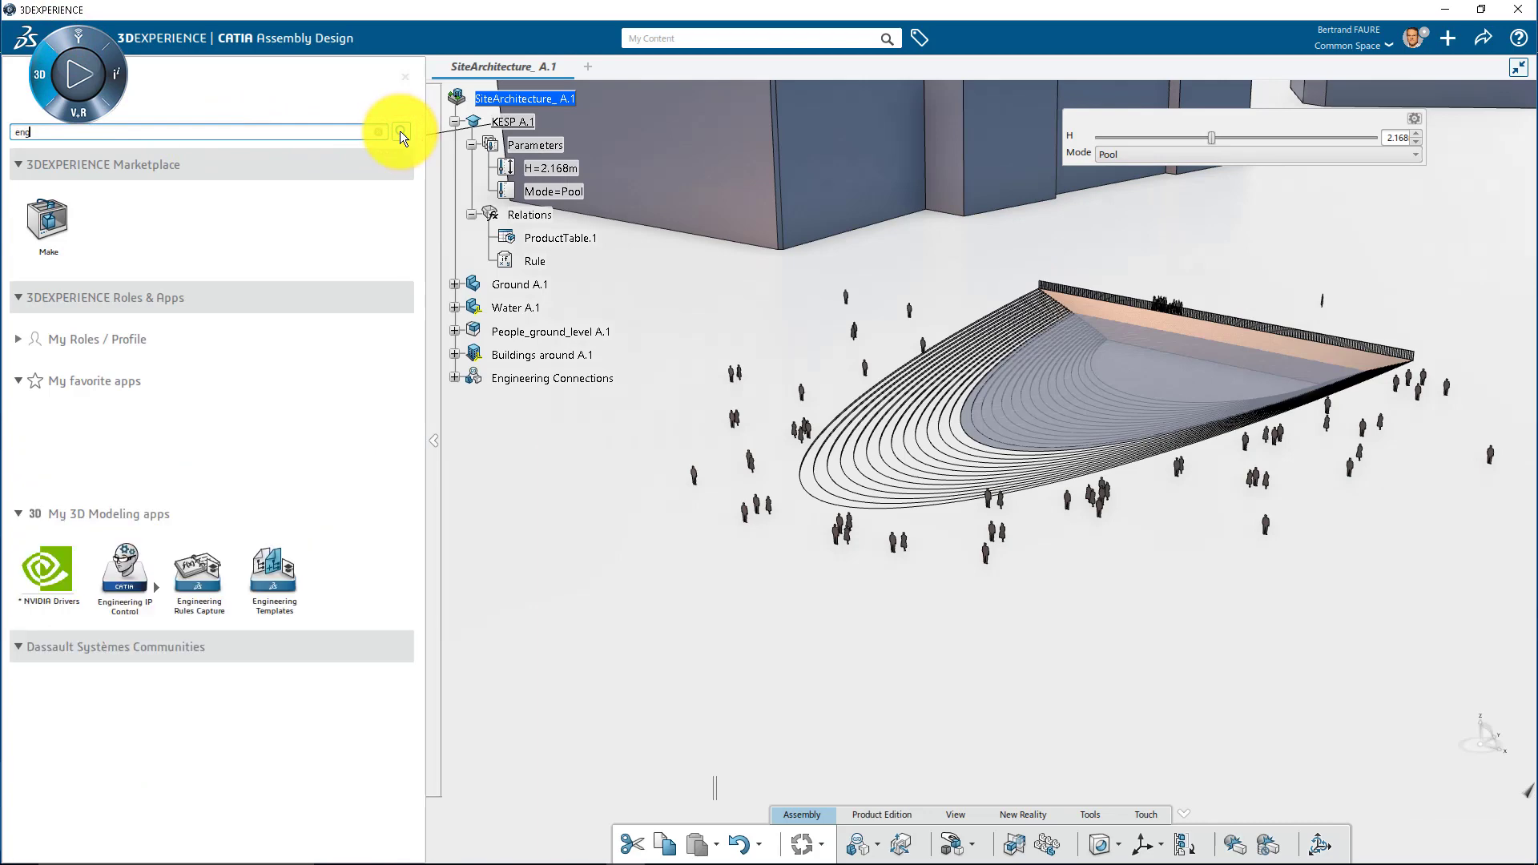
{"action": "left_click", "coordinate": [198, 570]}
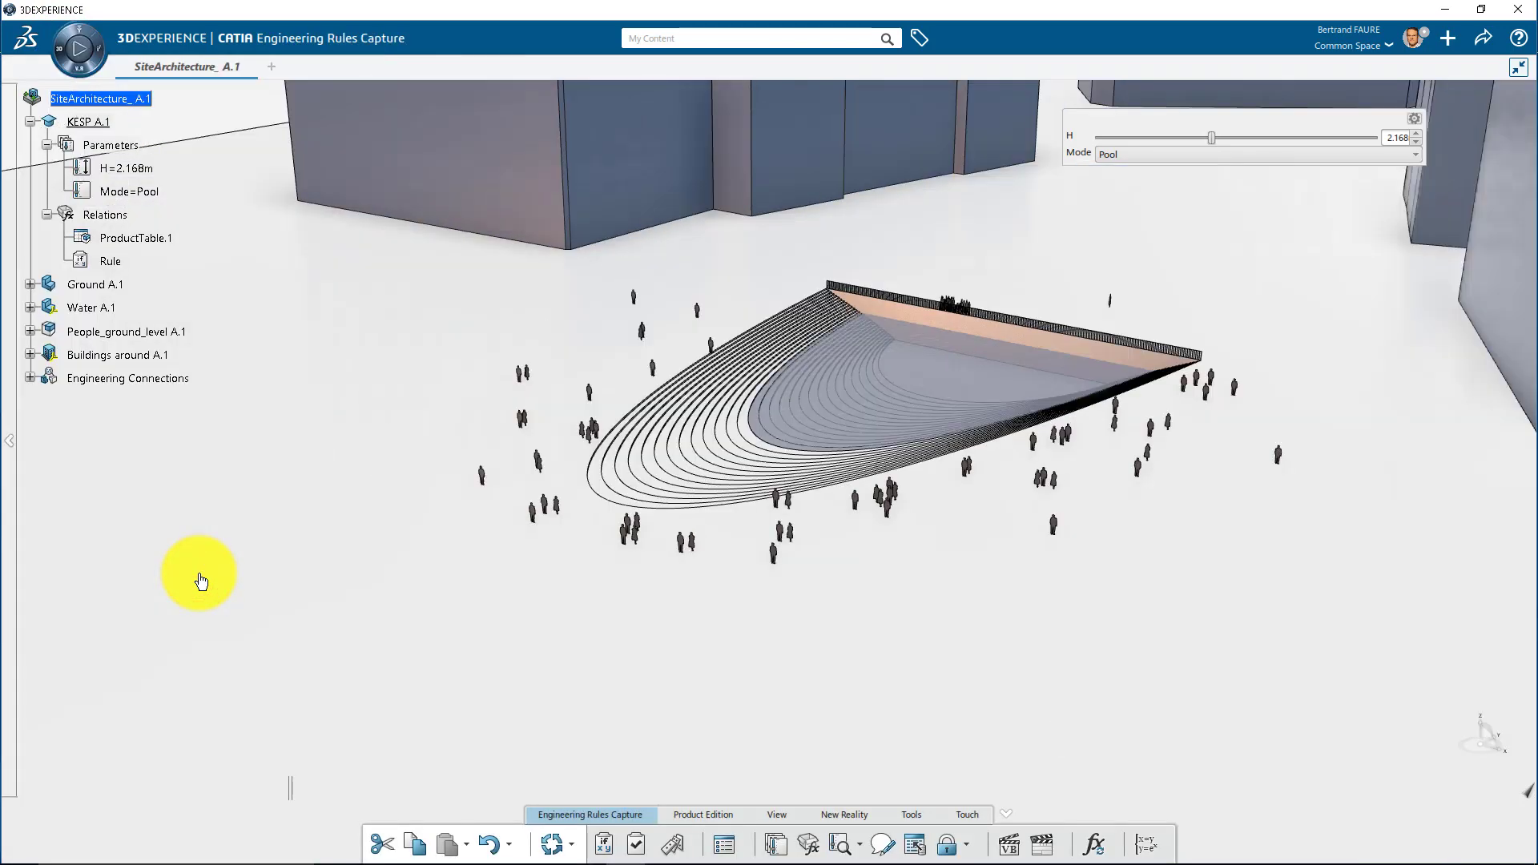
Create a reaction to the ValueChange event of H and Mode with the knowledge action `SiteArchitecture_ A.1` ->Update()
{"action": "left_click", "coordinate": [683, 843]}
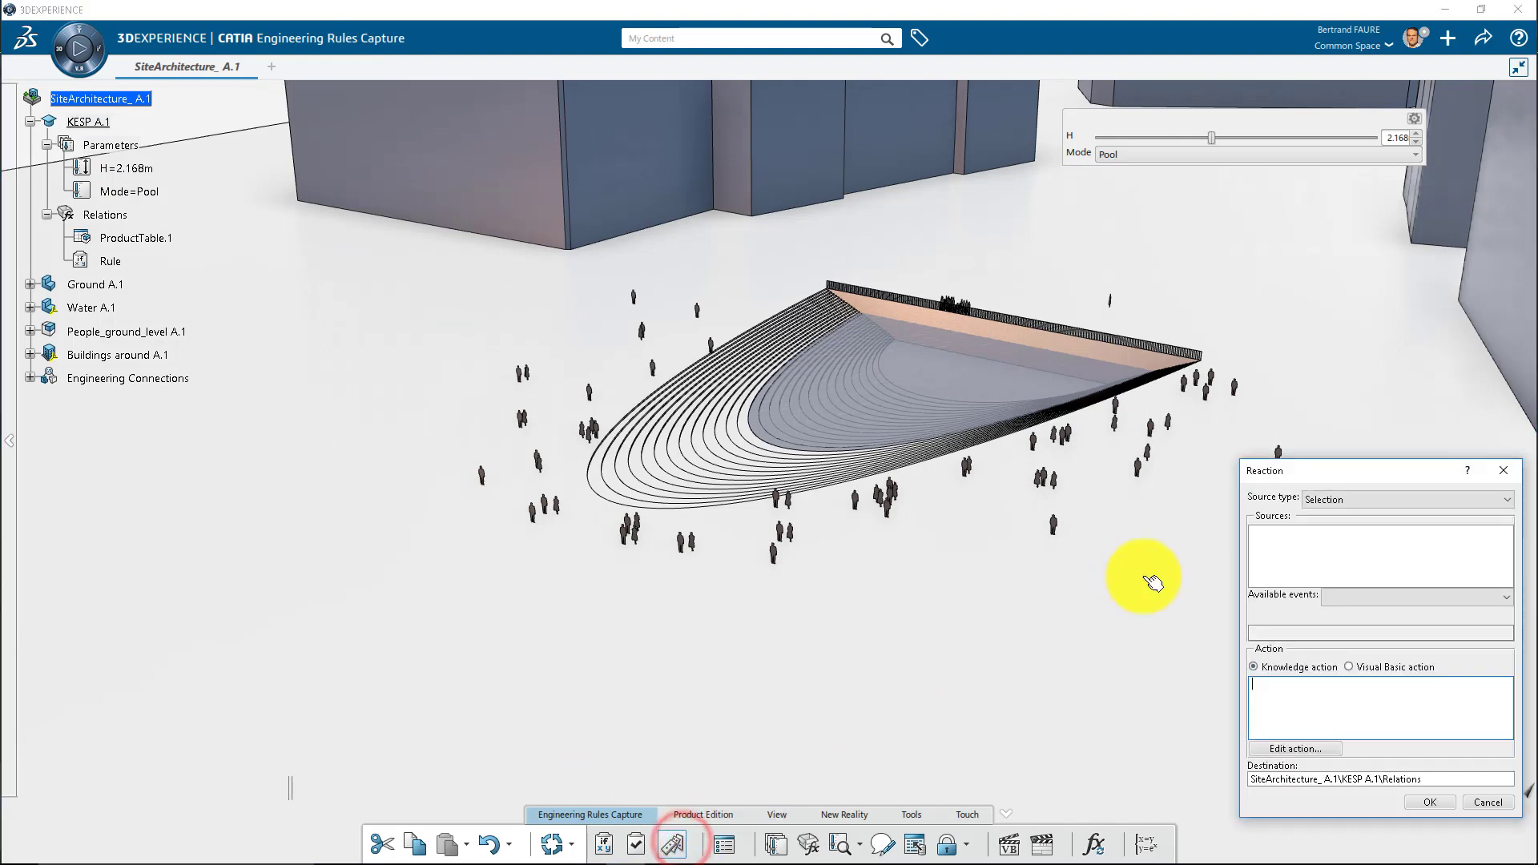
{"action": "left_click", "coordinate": [127, 168]}
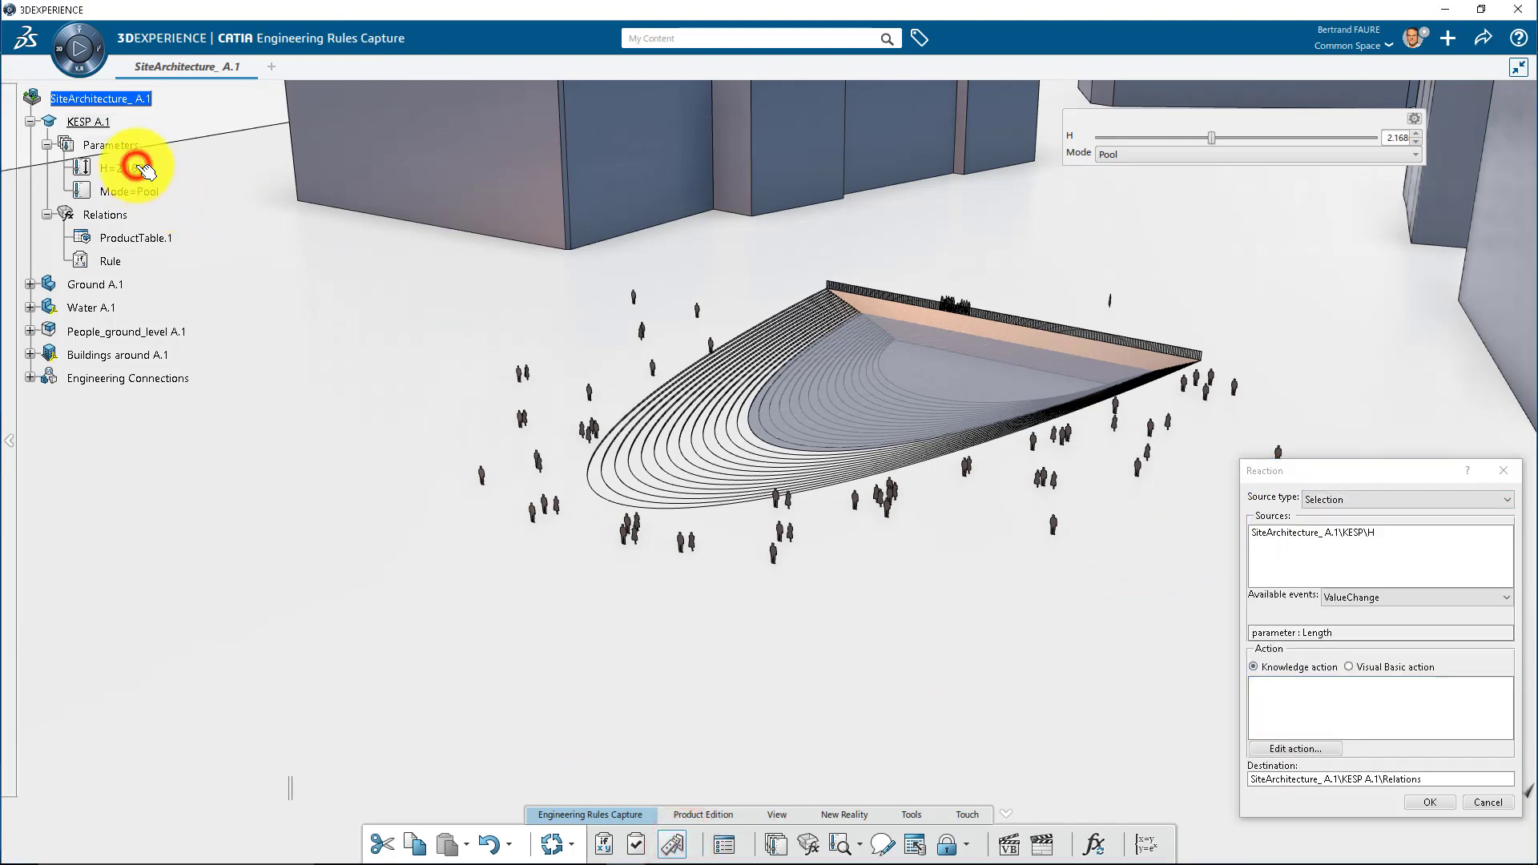
{"action": "left_click", "coordinate": [141, 196]}
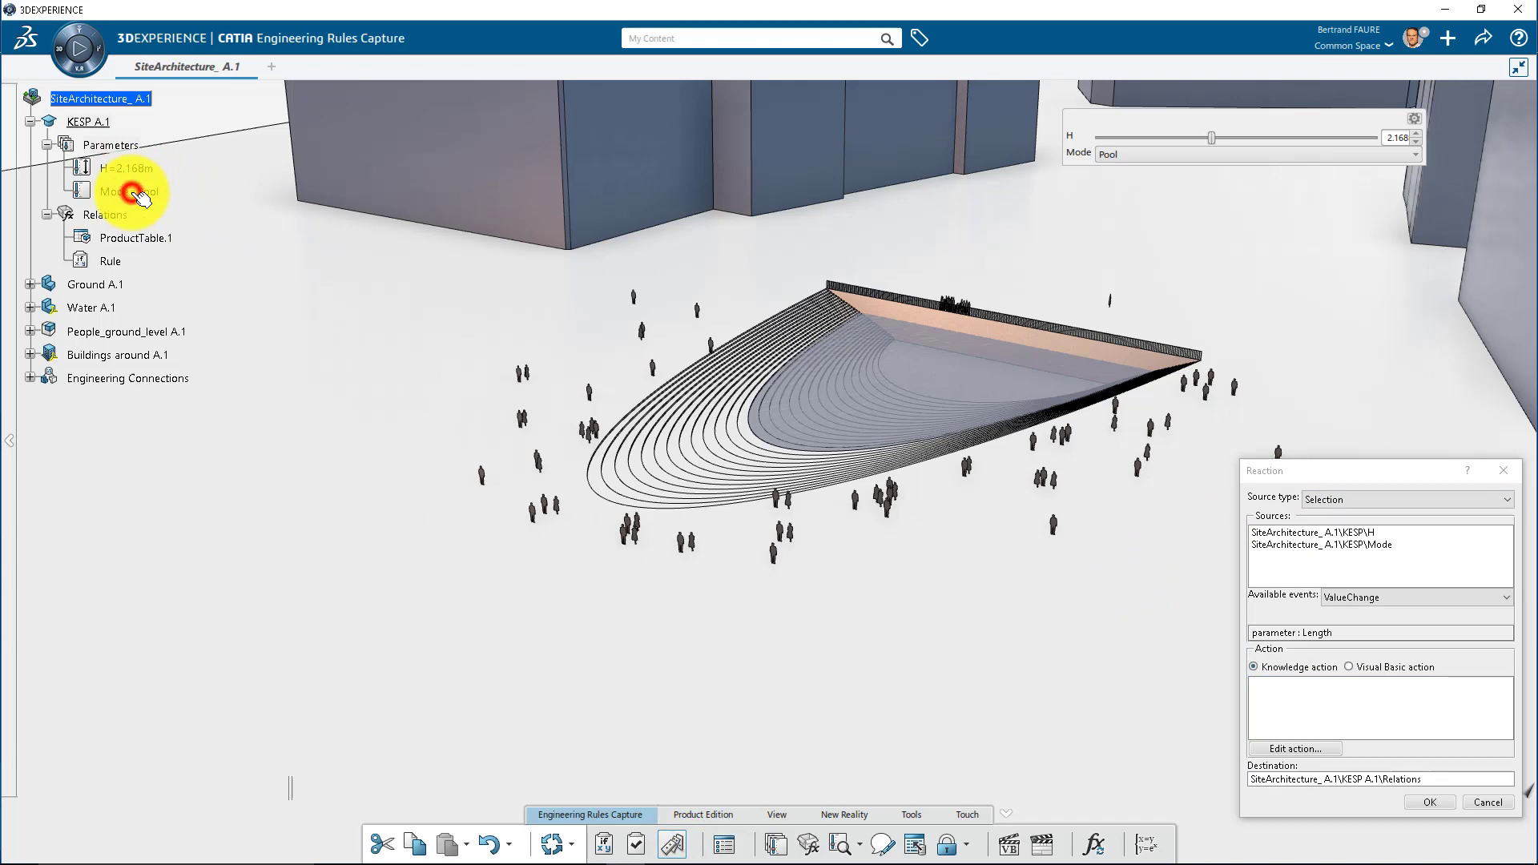
{"action": "left_click", "coordinate": [1276, 746]}
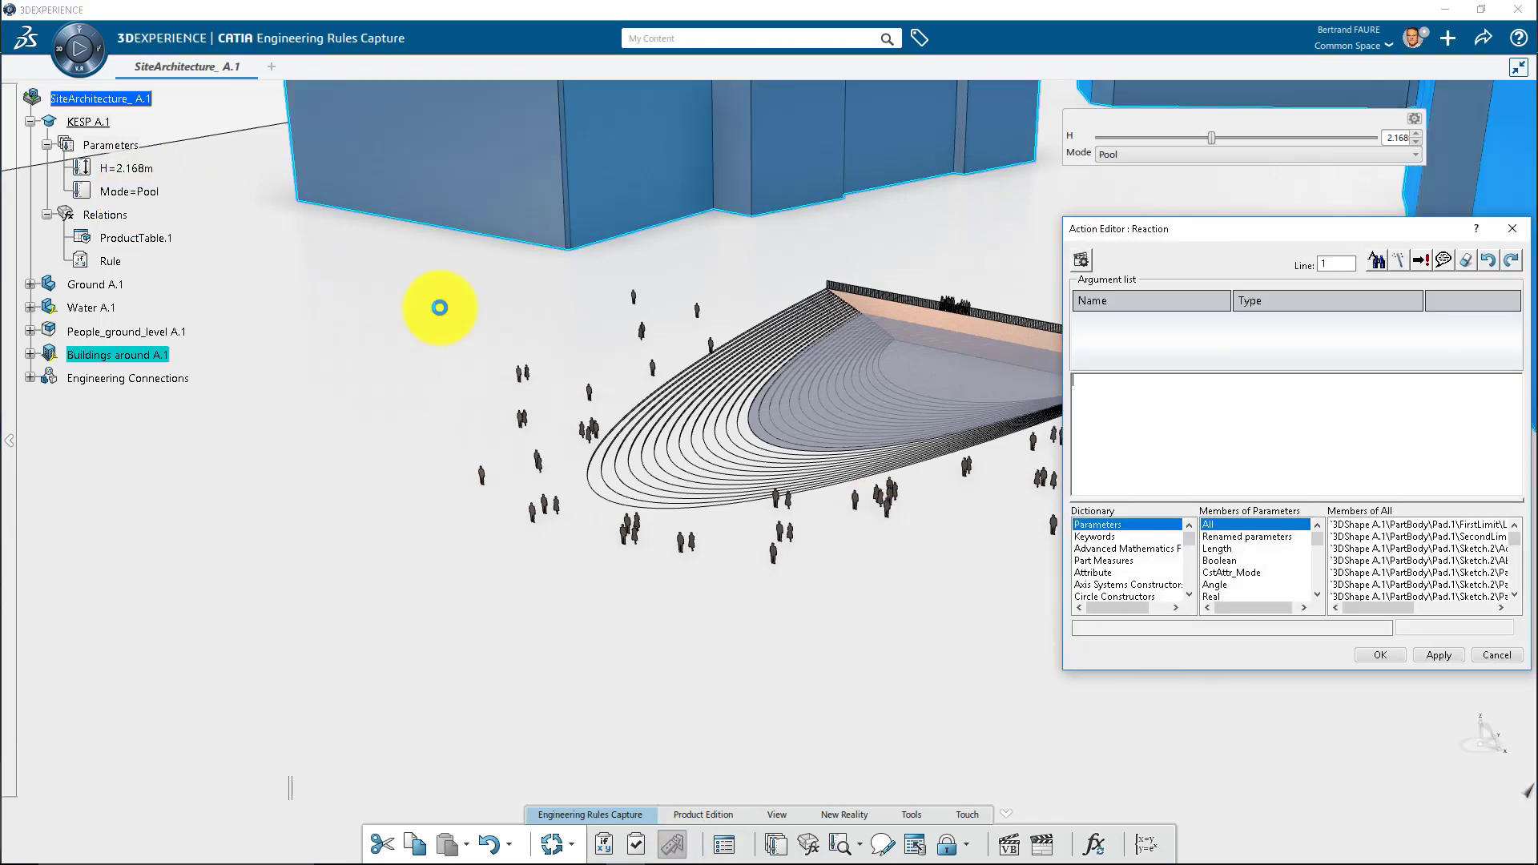
{"action": "left_click", "coordinate": [116, 99]}
{"action": "type", "text": "->Update("}
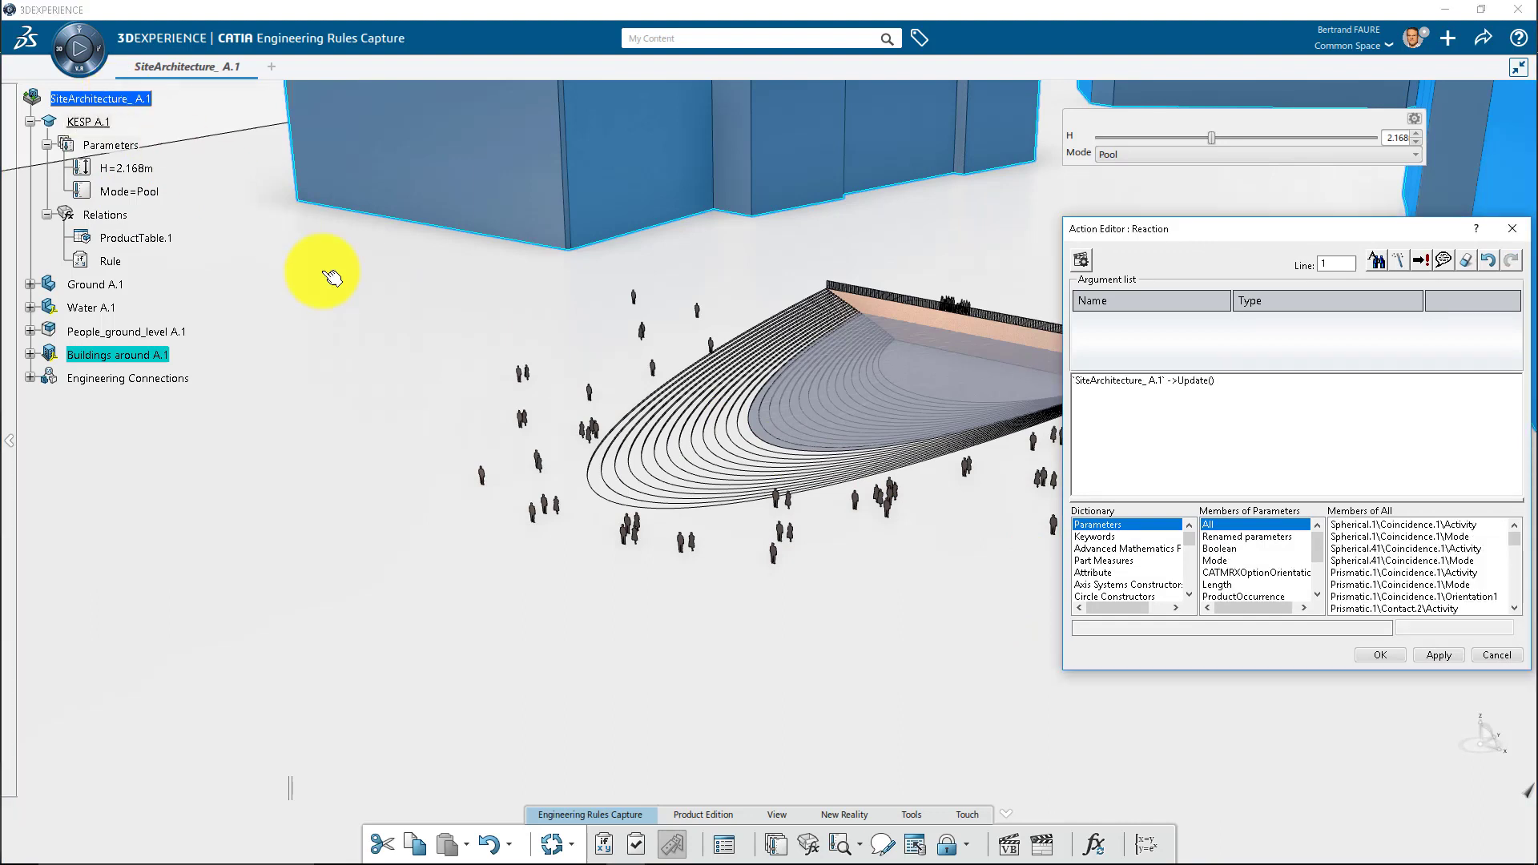
{"action": "left_click", "coordinate": [1371, 655]}
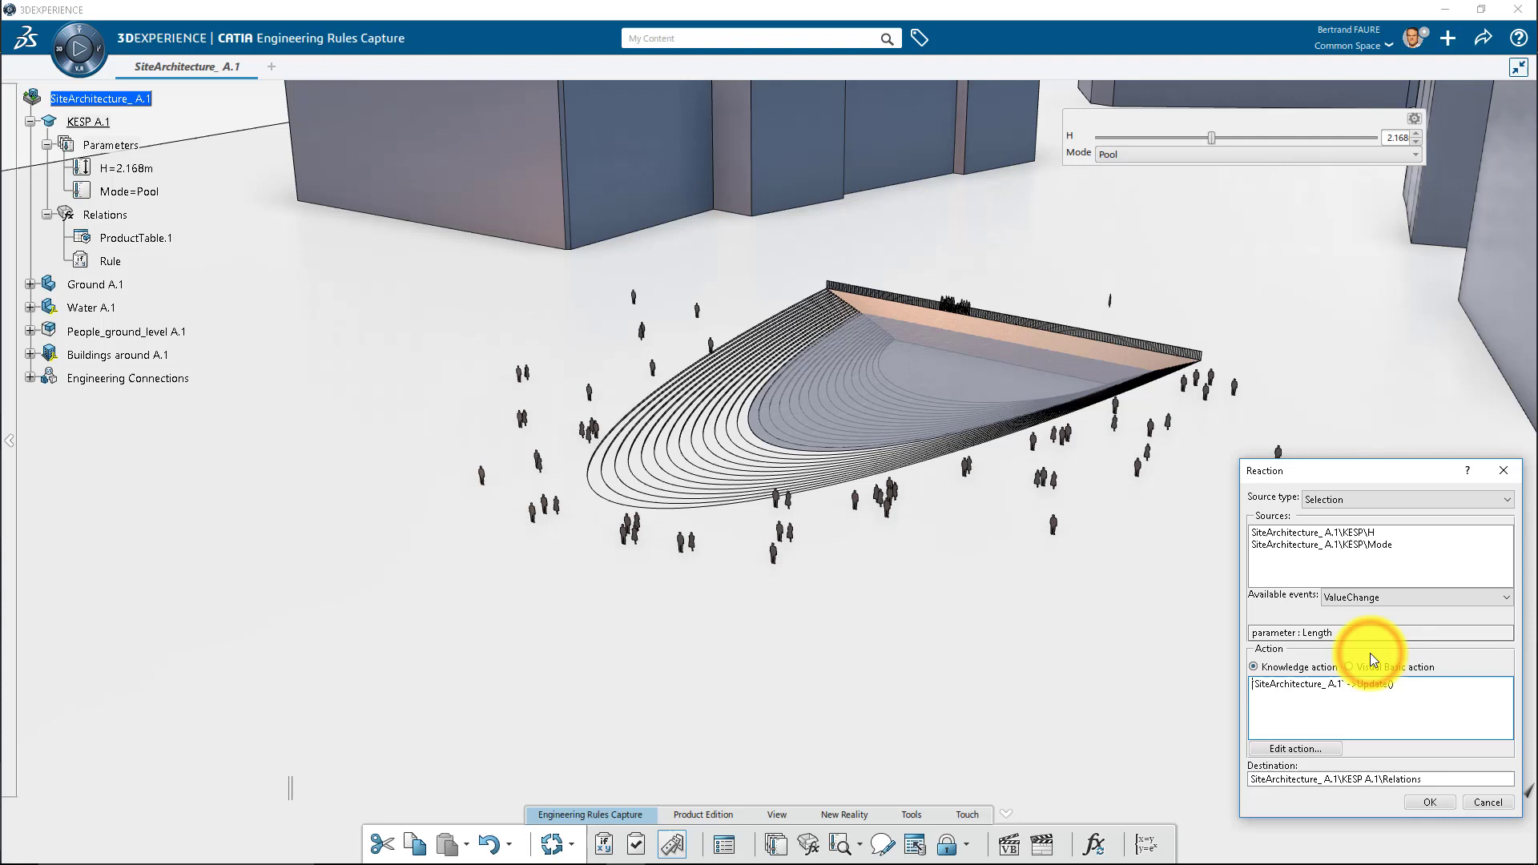
{"action": "left_click", "coordinate": [1428, 804]}
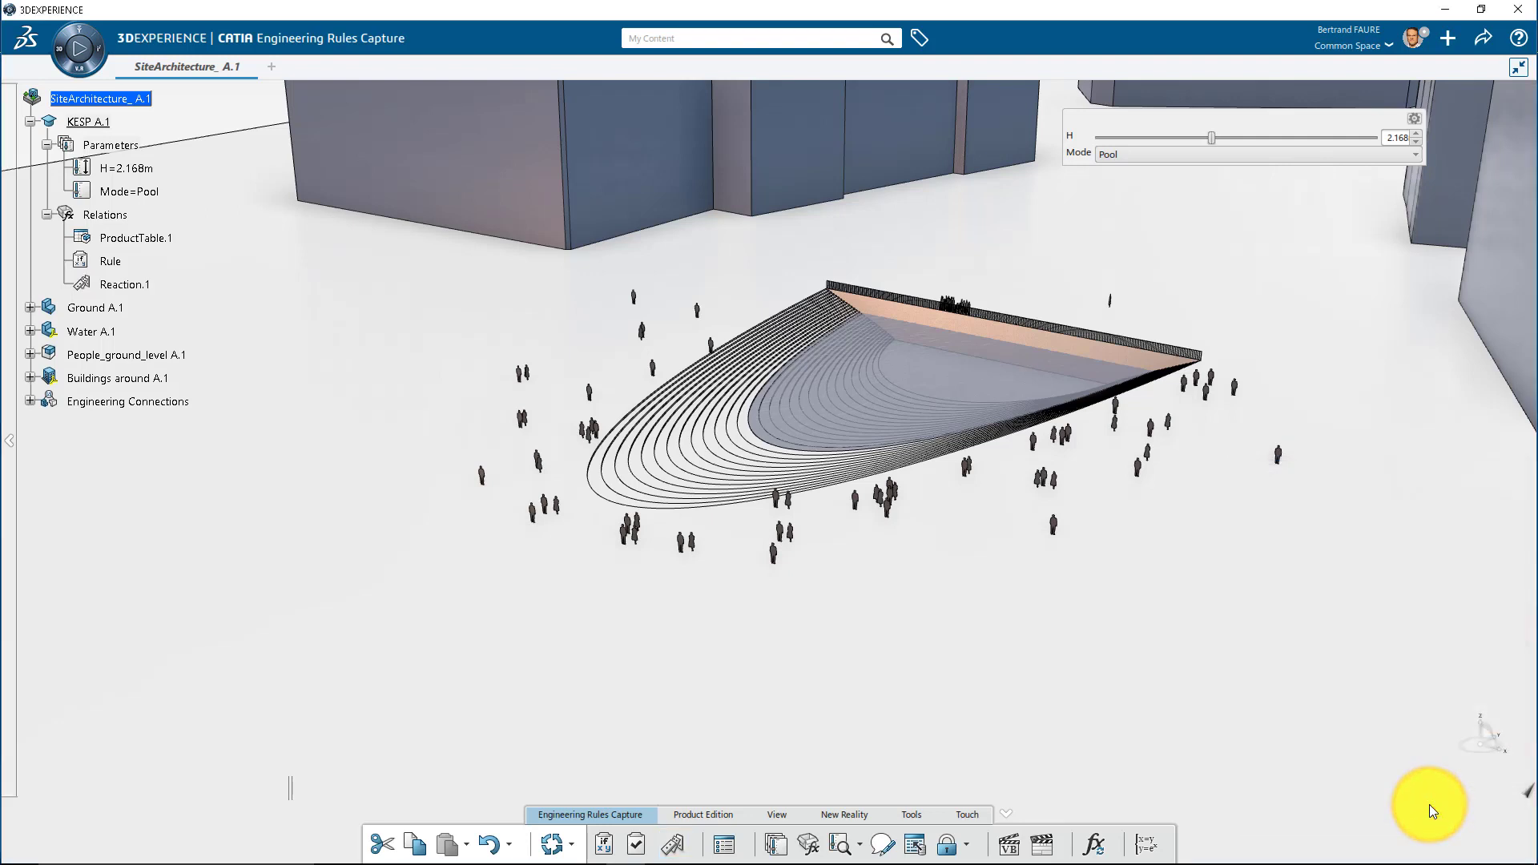
Test the automatic update by setting H to about 1.784 m, switching Mode to Concert and back to Pool, and adjusting H to about 1.496 m
{"action": "mouse_move", "coordinate": [1210, 132]}
{"action": "left_mouse_down"}
{"action": "mouse_move", "coordinate": [1273, 130]}
{"action": "mouse_move", "coordinate": [1189, 136]}
{"action": "left_mouse_up"}
{"action": "left_click", "coordinate": [1192, 156]}
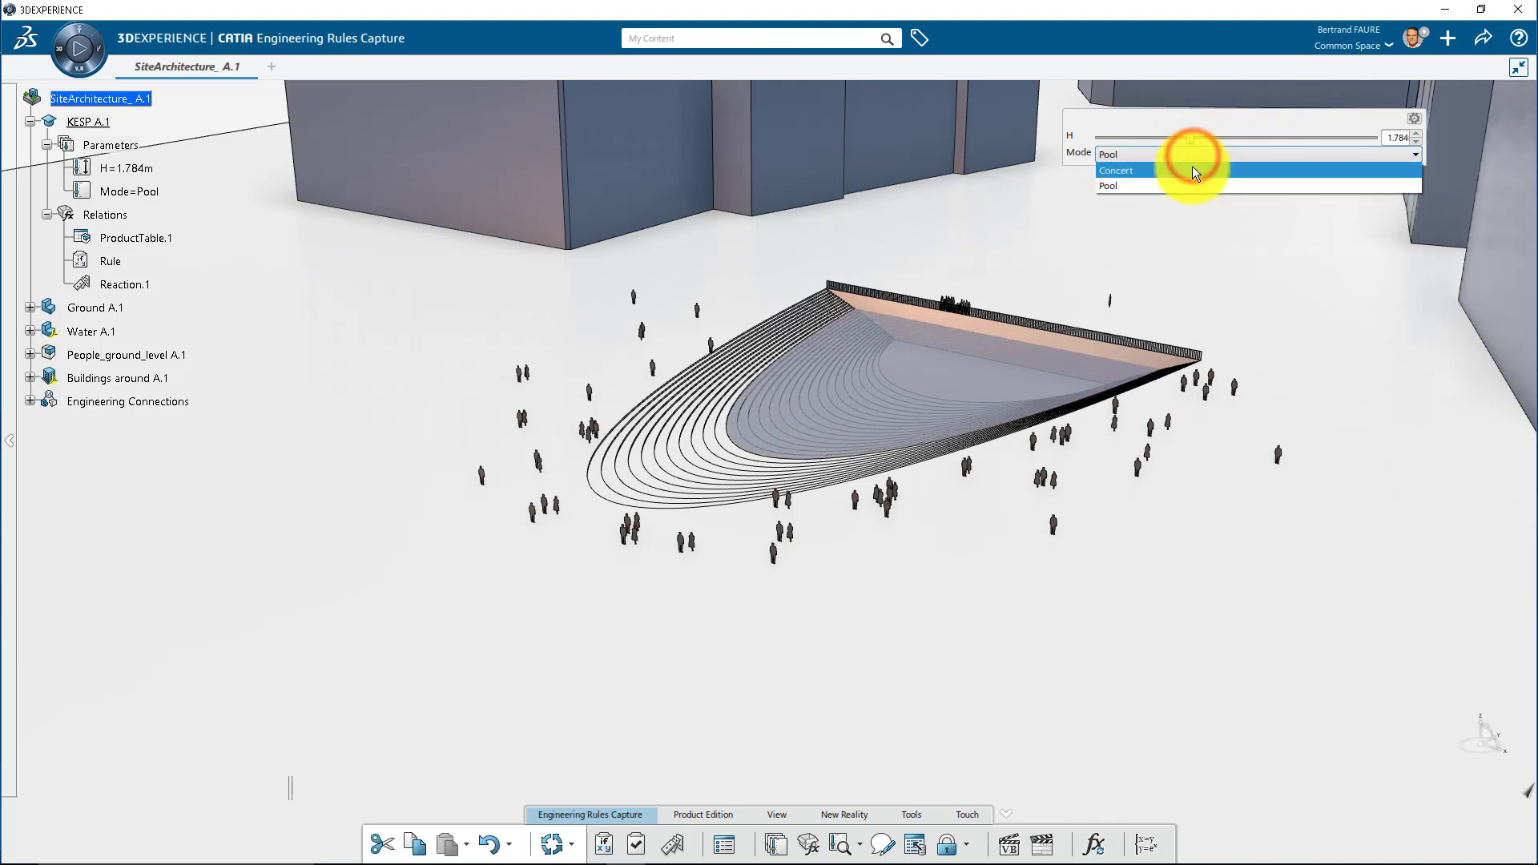
{"action": "left_click", "coordinate": [1192, 167]}
{"action": "left_click", "coordinate": [1194, 155]}
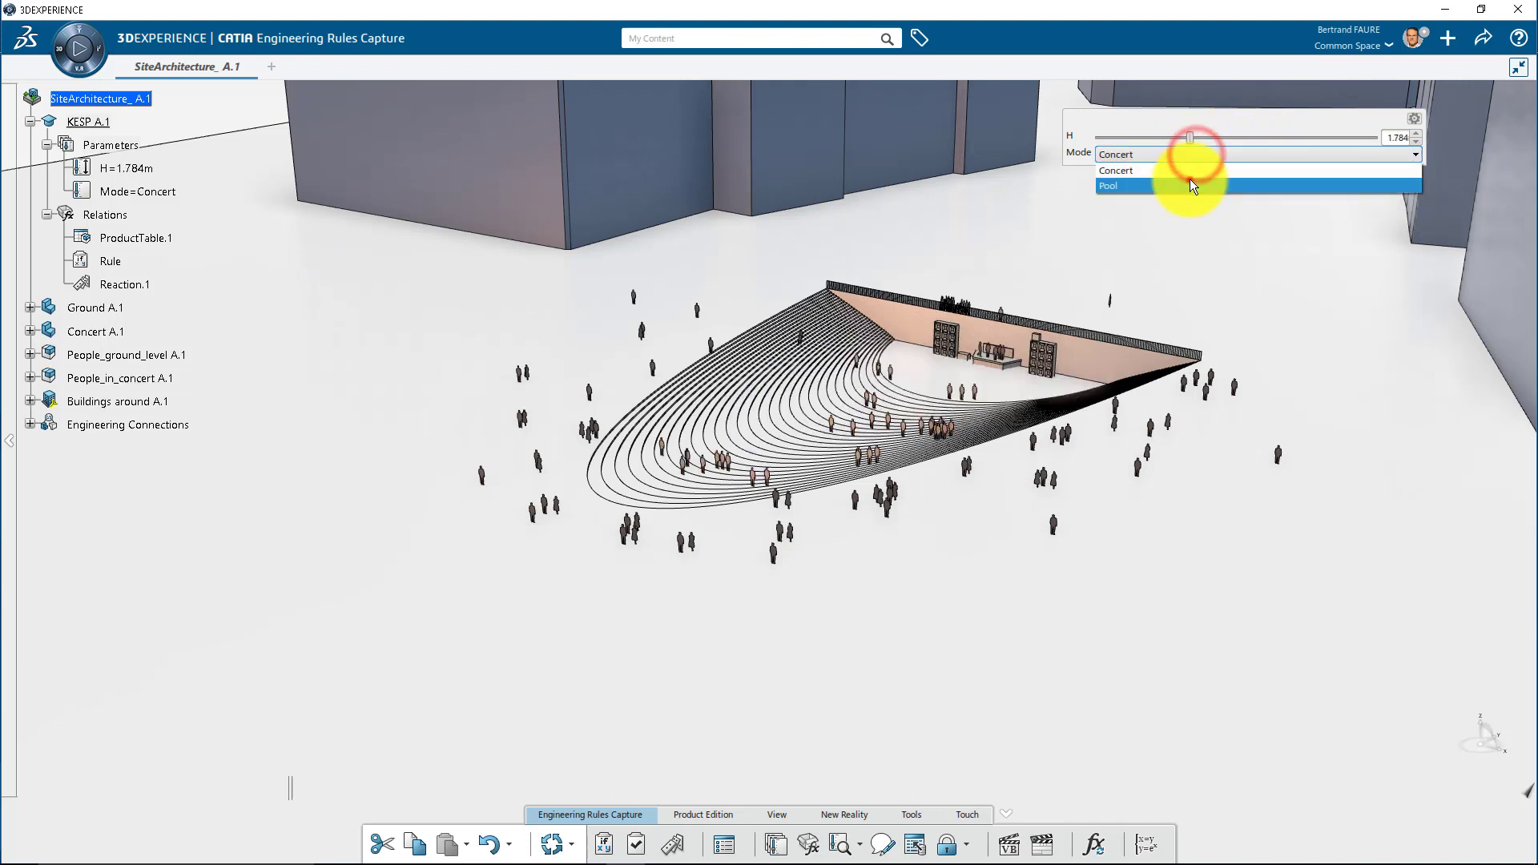
{"action": "left_click", "coordinate": [1190, 184]}
{"action": "left_click_drag", "start_coordinate": [1191, 137], "coordinate": [1234, 136]}
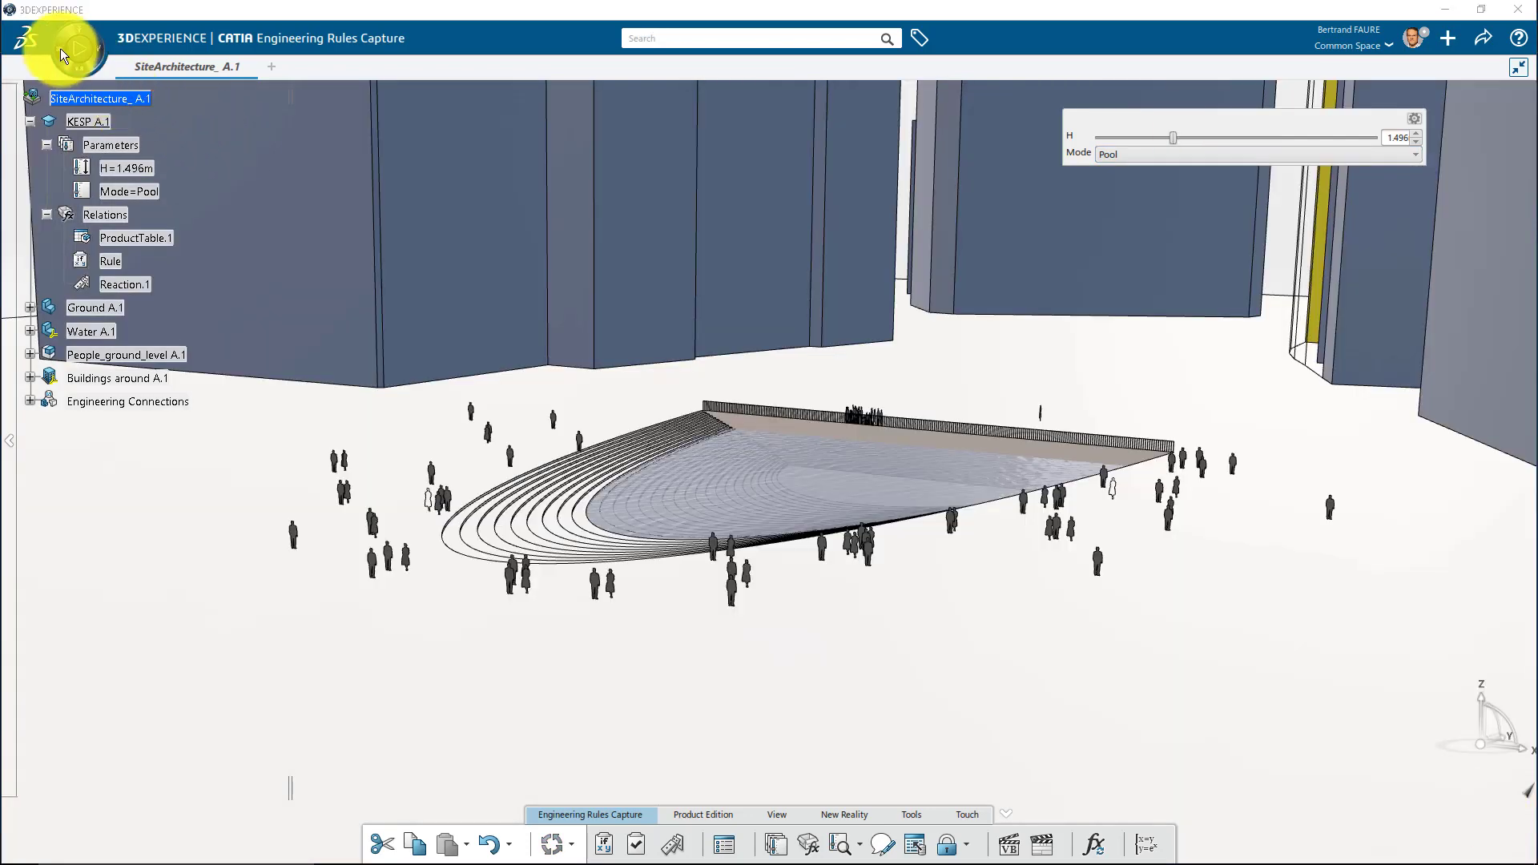
Switch to the Buildings Space Planning app and bring up its site planning tools
{"action": "left_click", "coordinate": [60, 48]}
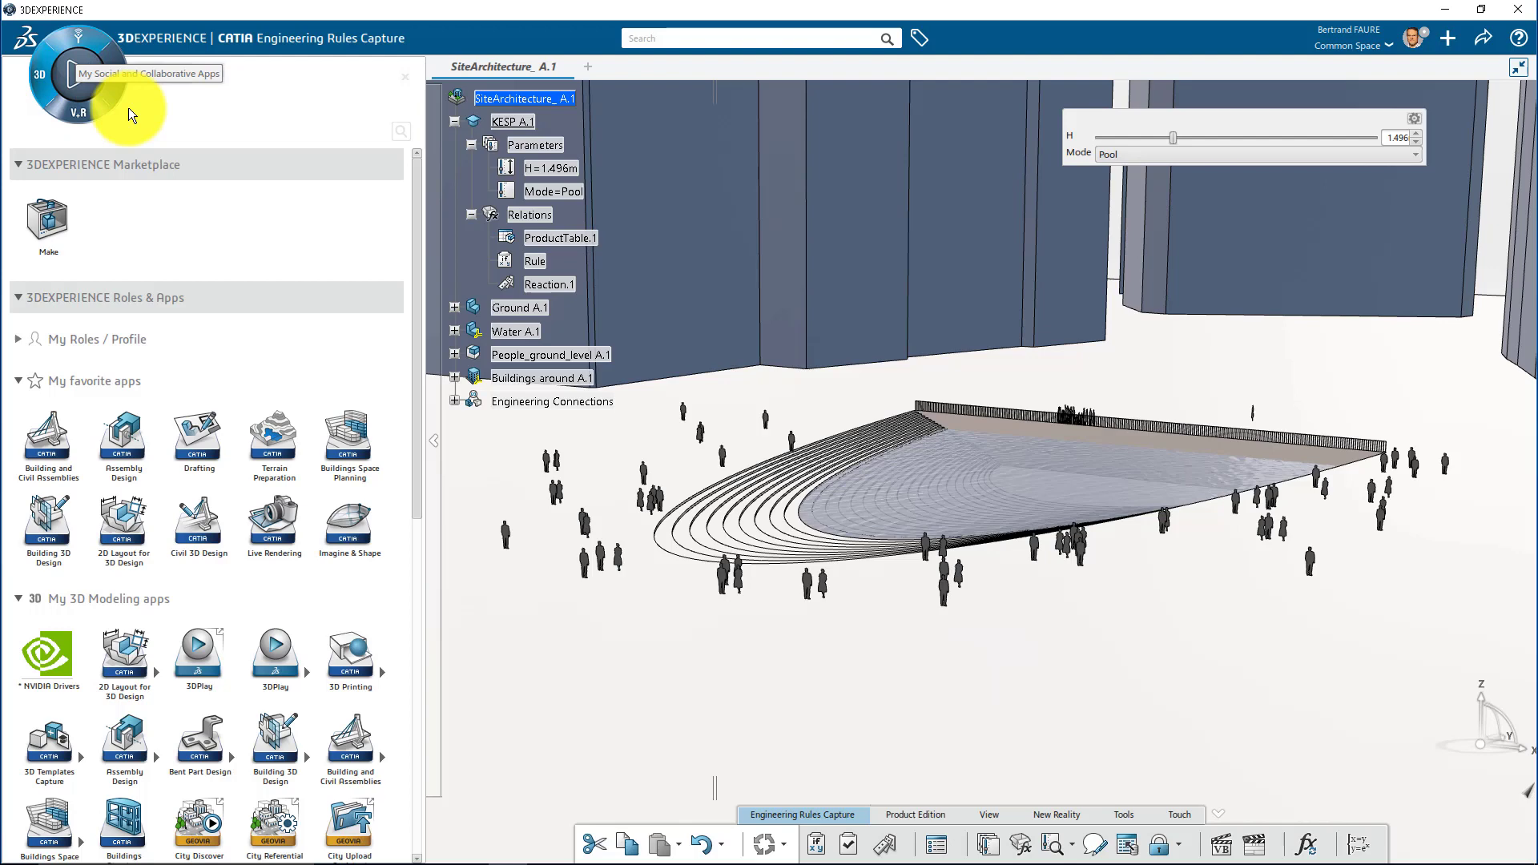
{"action": "left_click", "coordinate": [372, 440]}
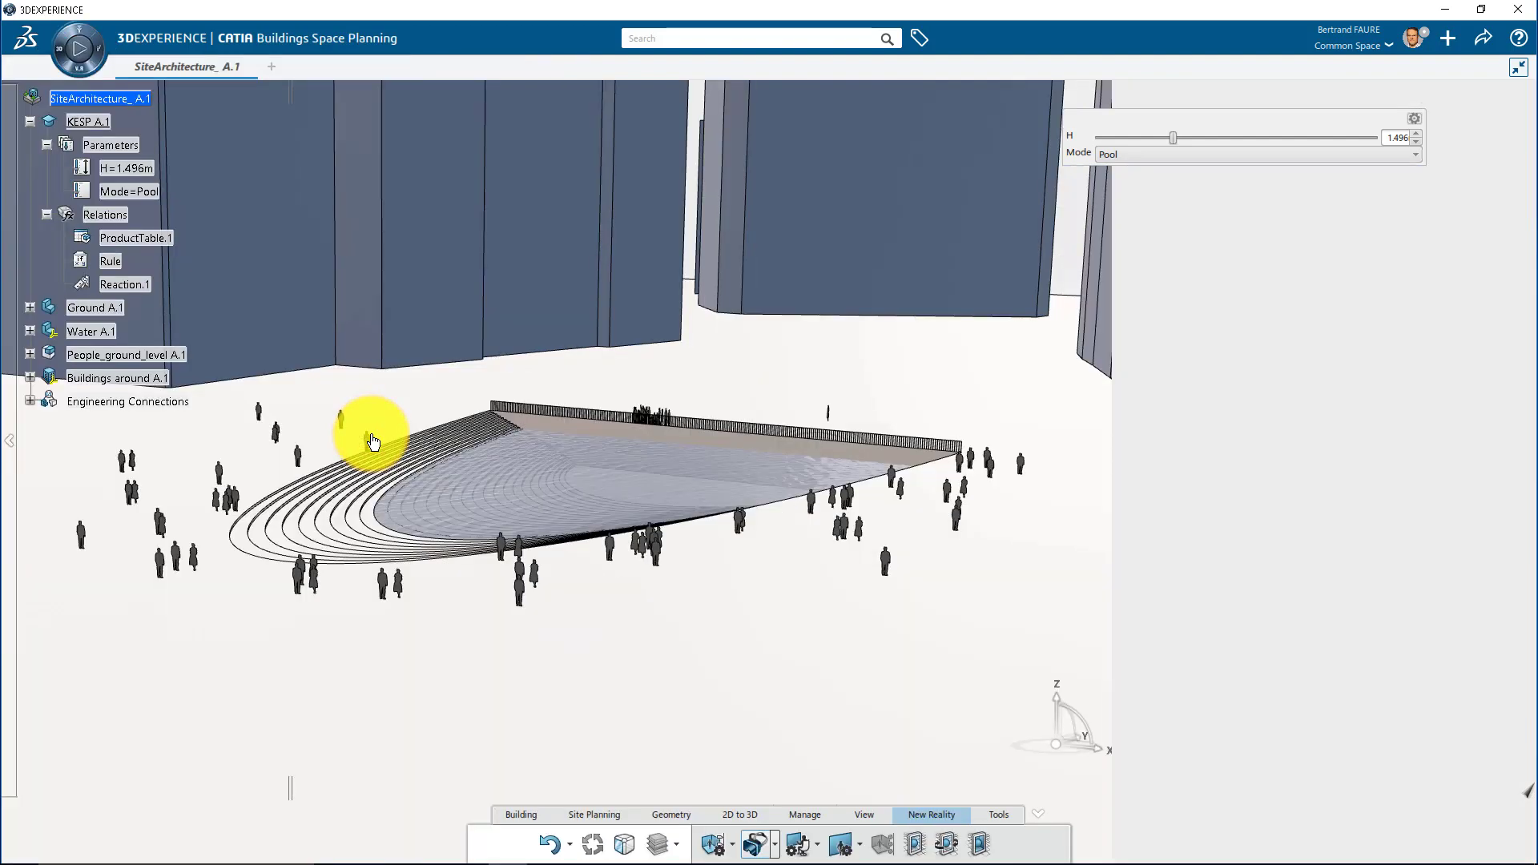
{"action": "left_click", "coordinate": [595, 812]}
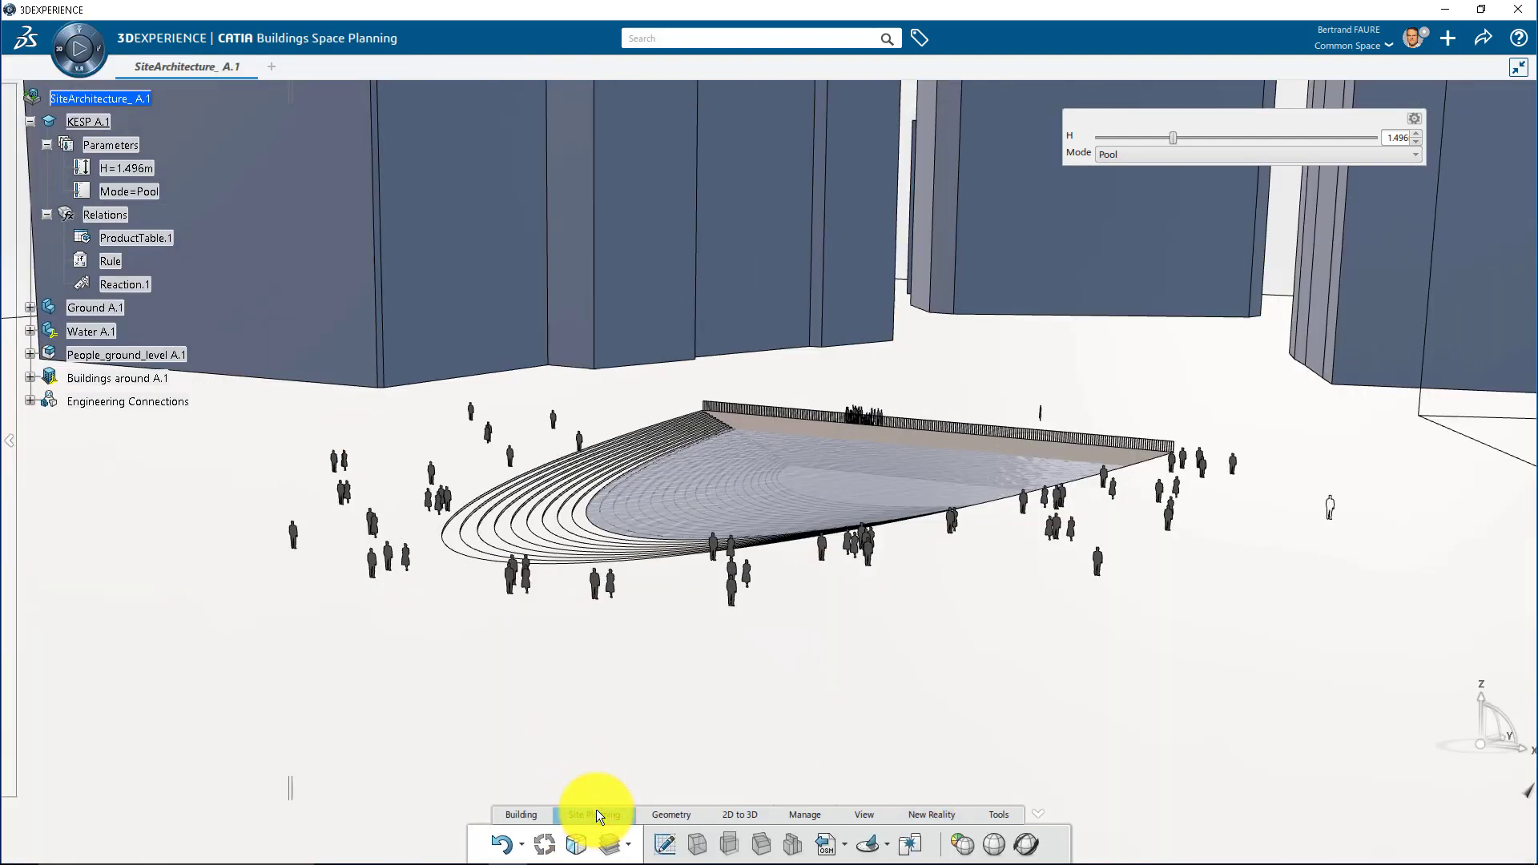
Activate Cast Shadows, play the sun animation, and pause it at about 6:23 AM
{"action": "left_click", "coordinate": [868, 847]}
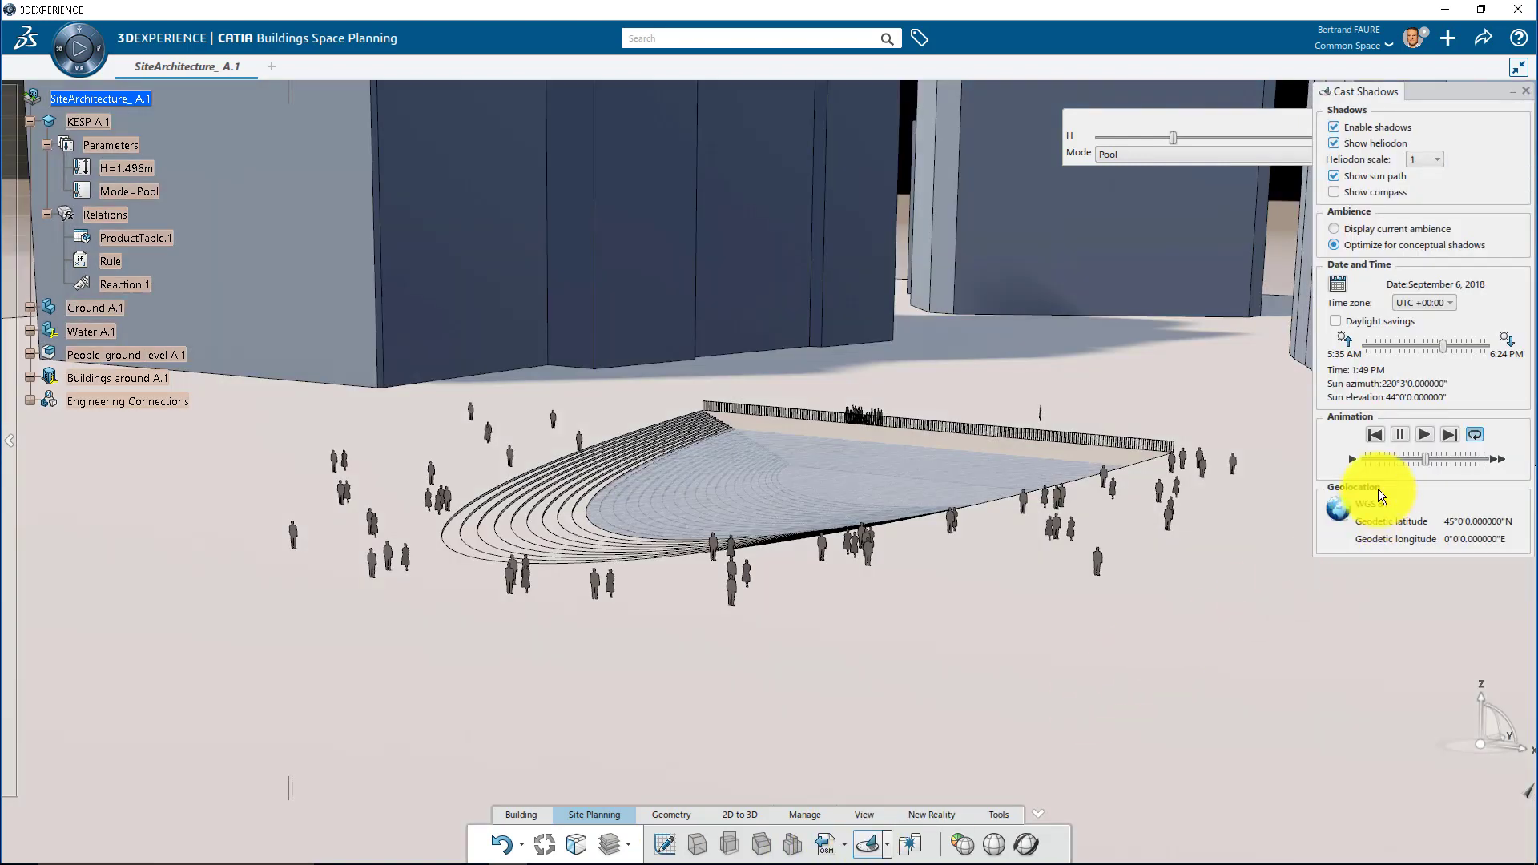
{"action": "left_click", "coordinate": [1423, 434]}
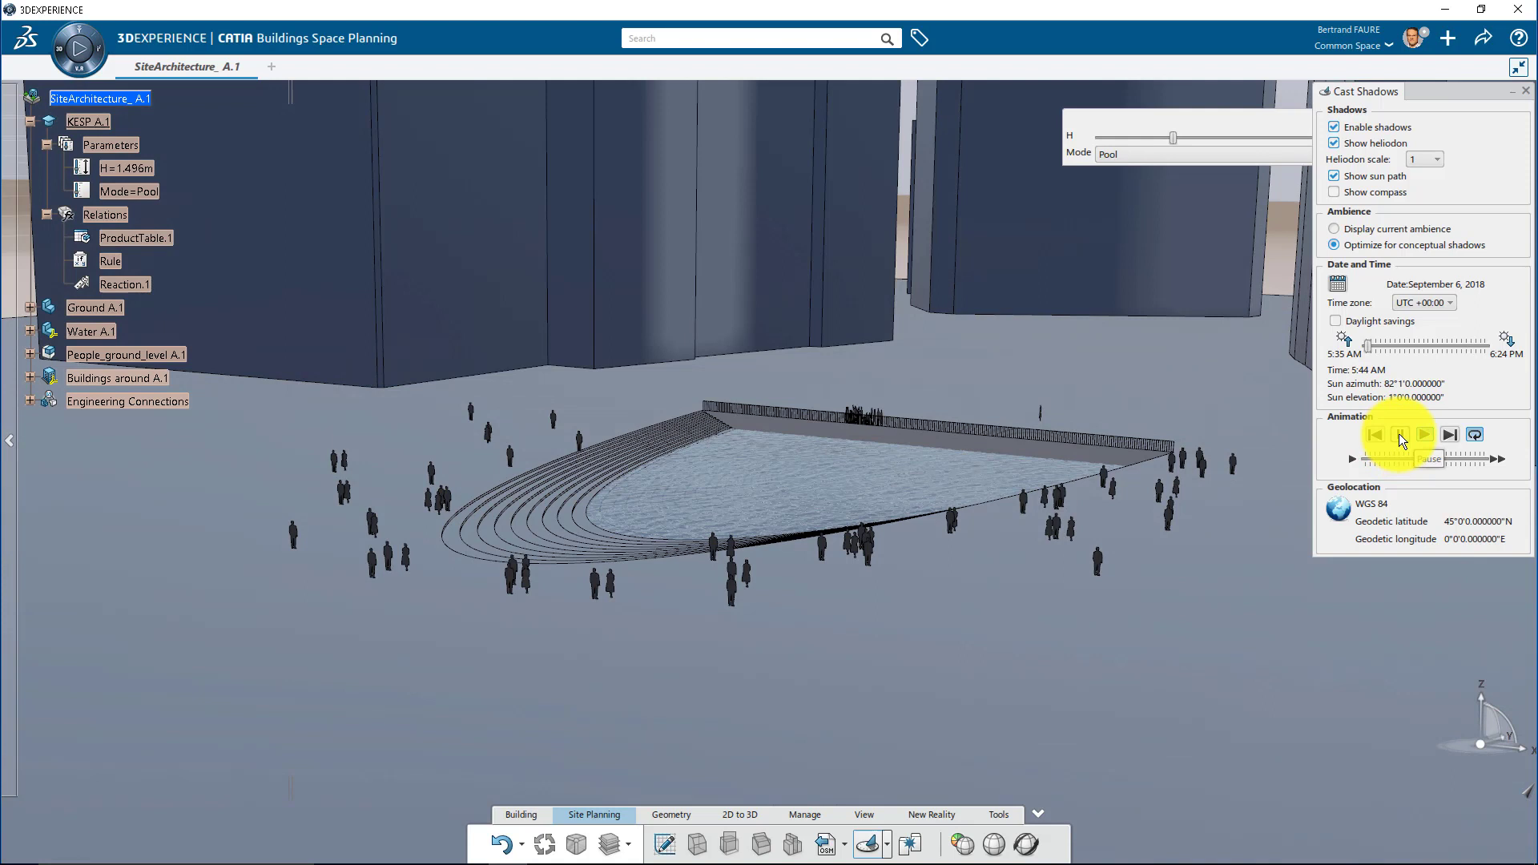
{"action": "left_click", "coordinate": [1398, 434]}
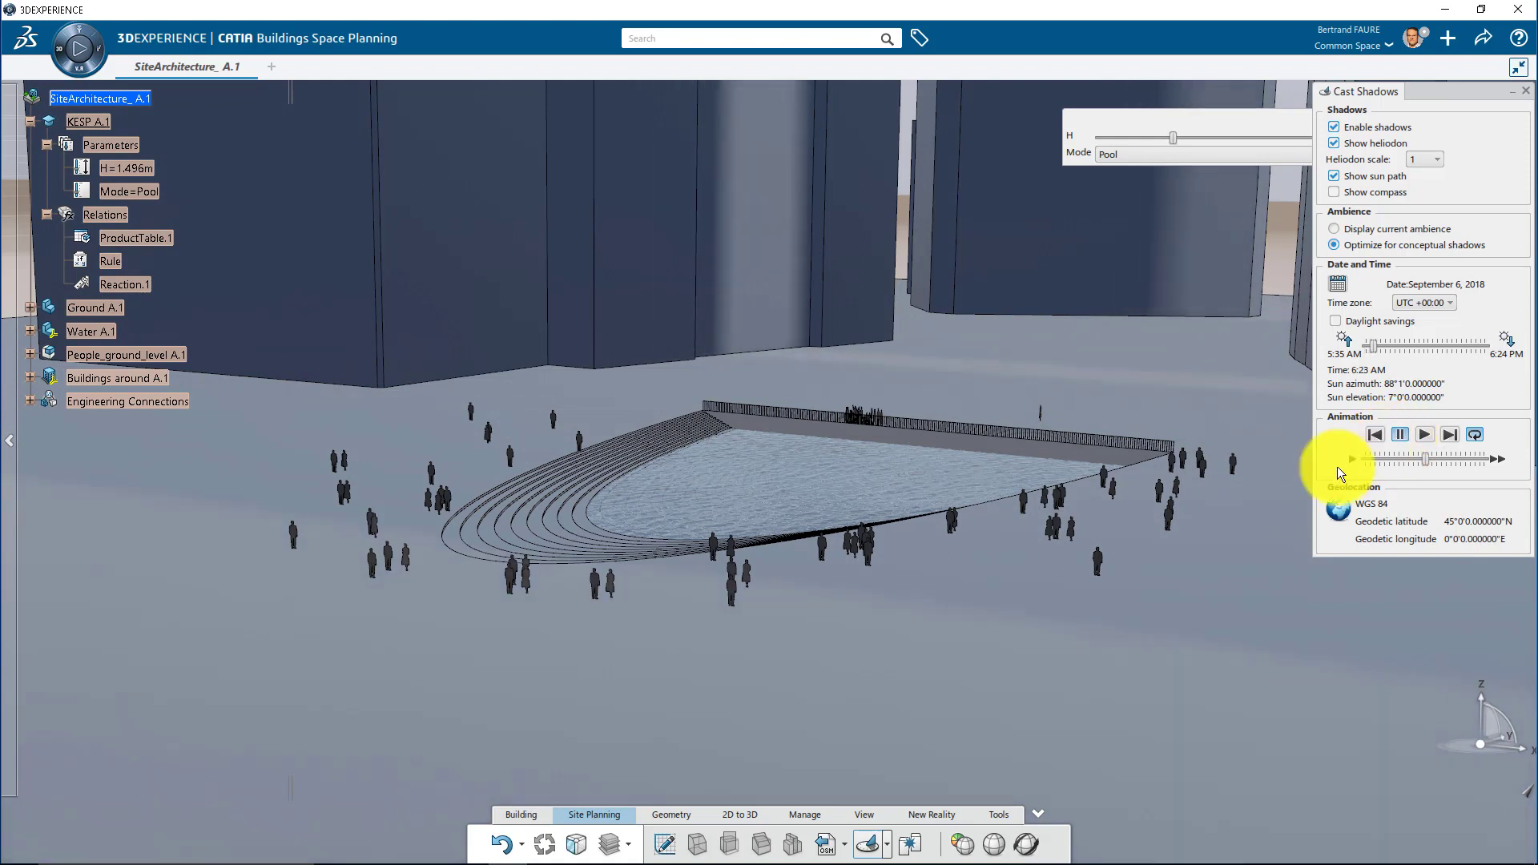
Accept the HTC Vive headset configuration with Fly navigation and the Natural Experience model, and start the HMD immersive view
{"action": "left_click", "coordinate": [928, 815]}
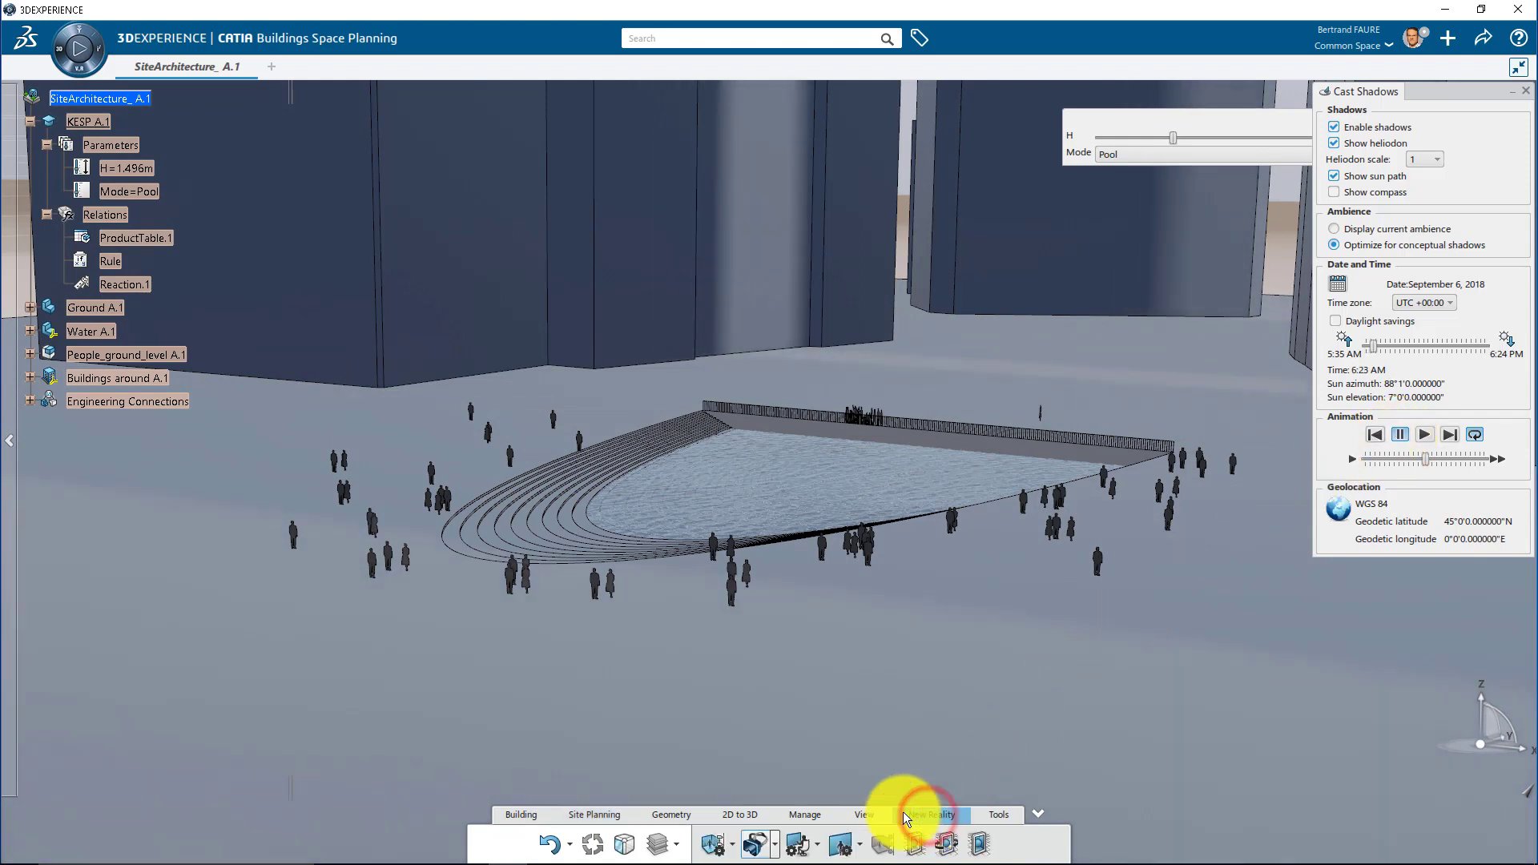
{"action": "left_click", "coordinate": [757, 842]}
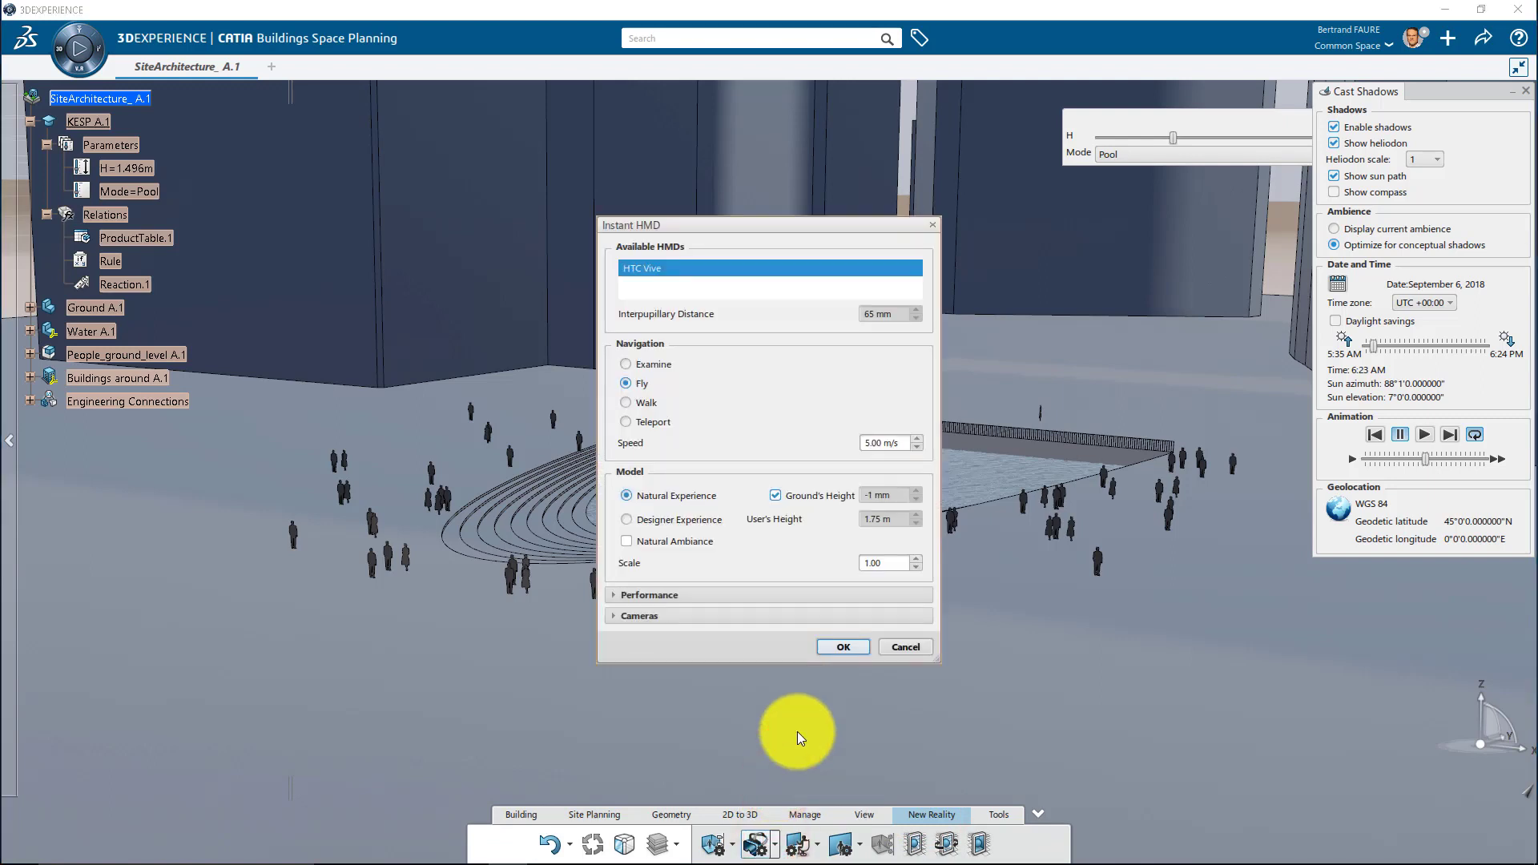
{"action": "left_click", "coordinate": [836, 644]}
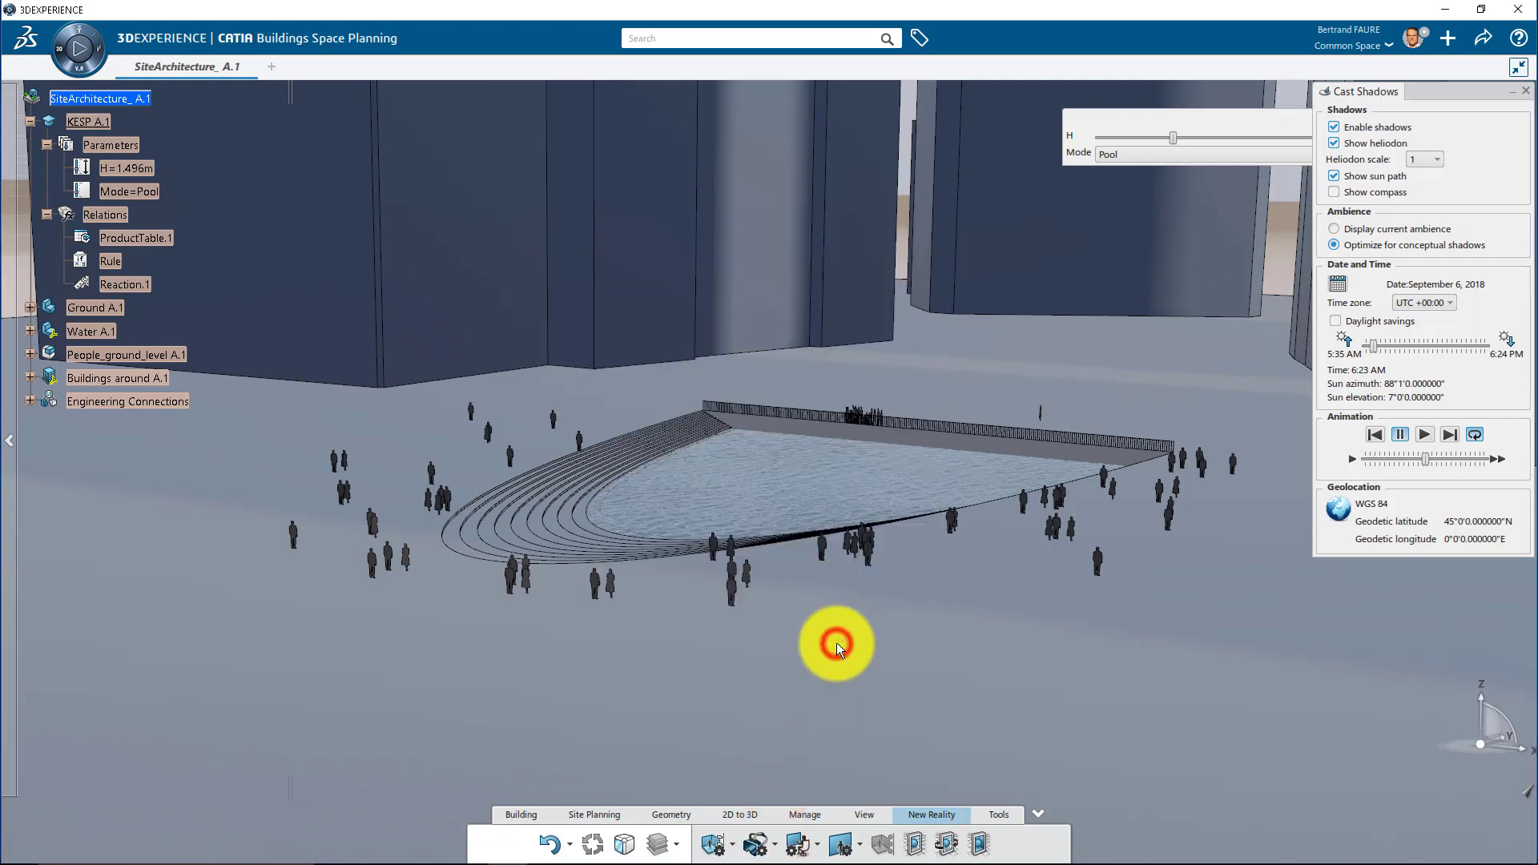
{"action": "left_click", "coordinate": [777, 846]}
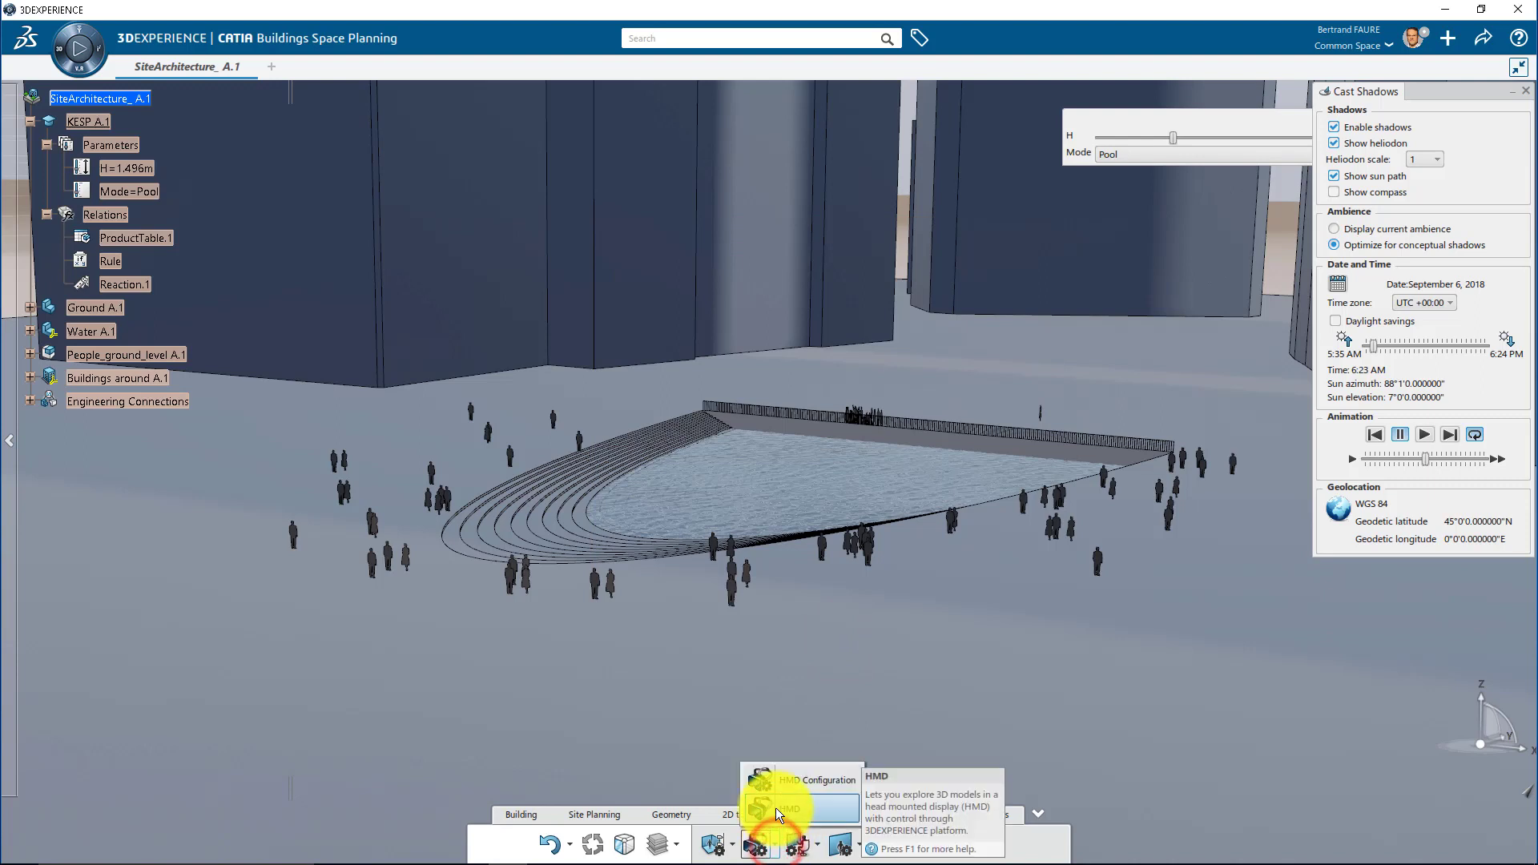
{"action": "left_click", "coordinate": [776, 808]}
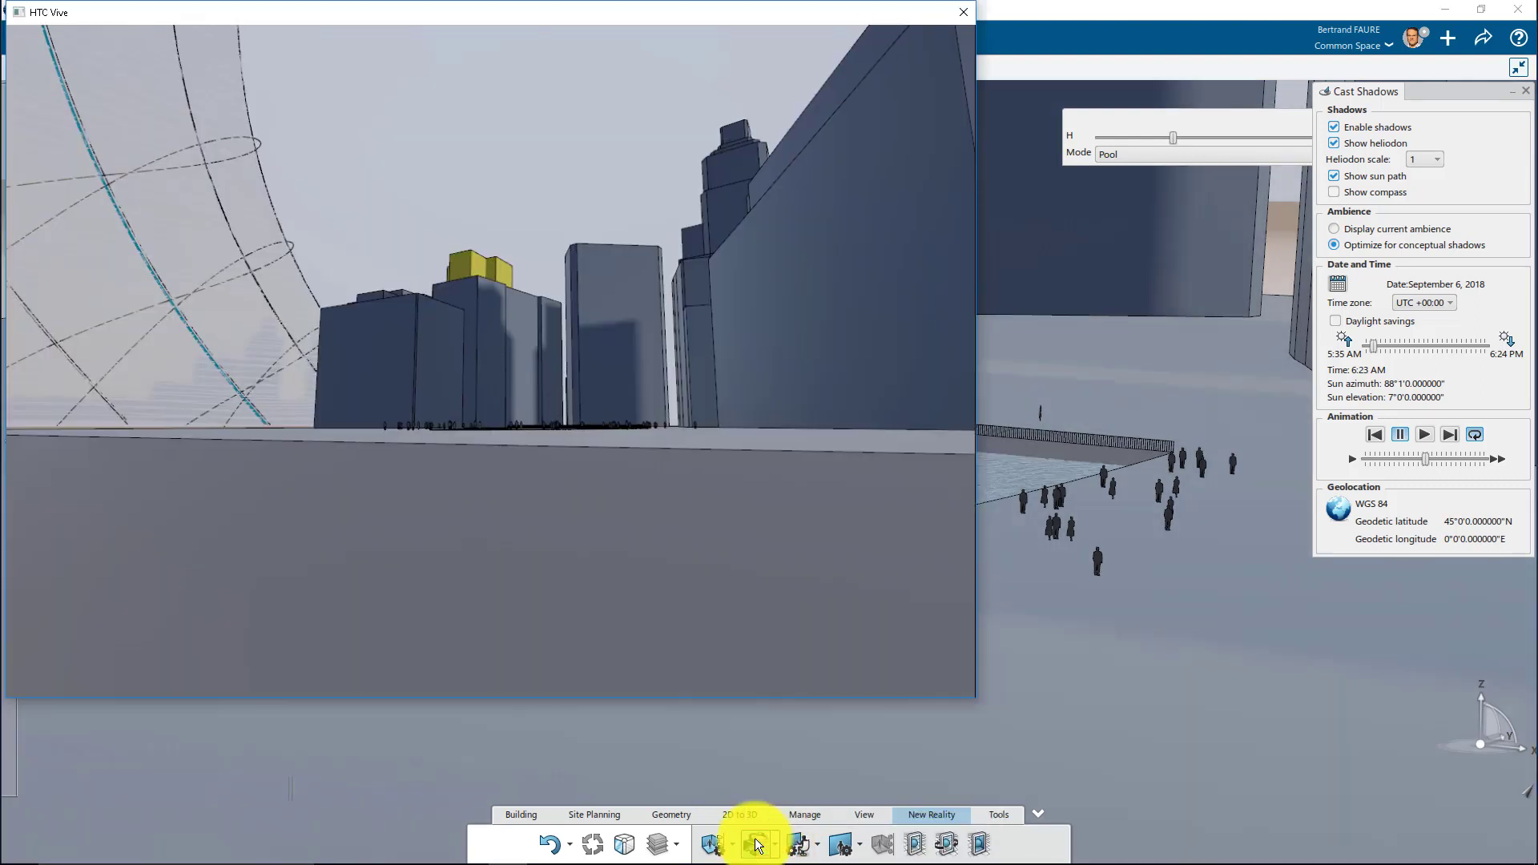
Restore the modelling window to a smaller size beside the HTC Vive view, extend its height, and bring the H and Mode controls forward
{"action": "left_click", "coordinate": [1481, 10]}
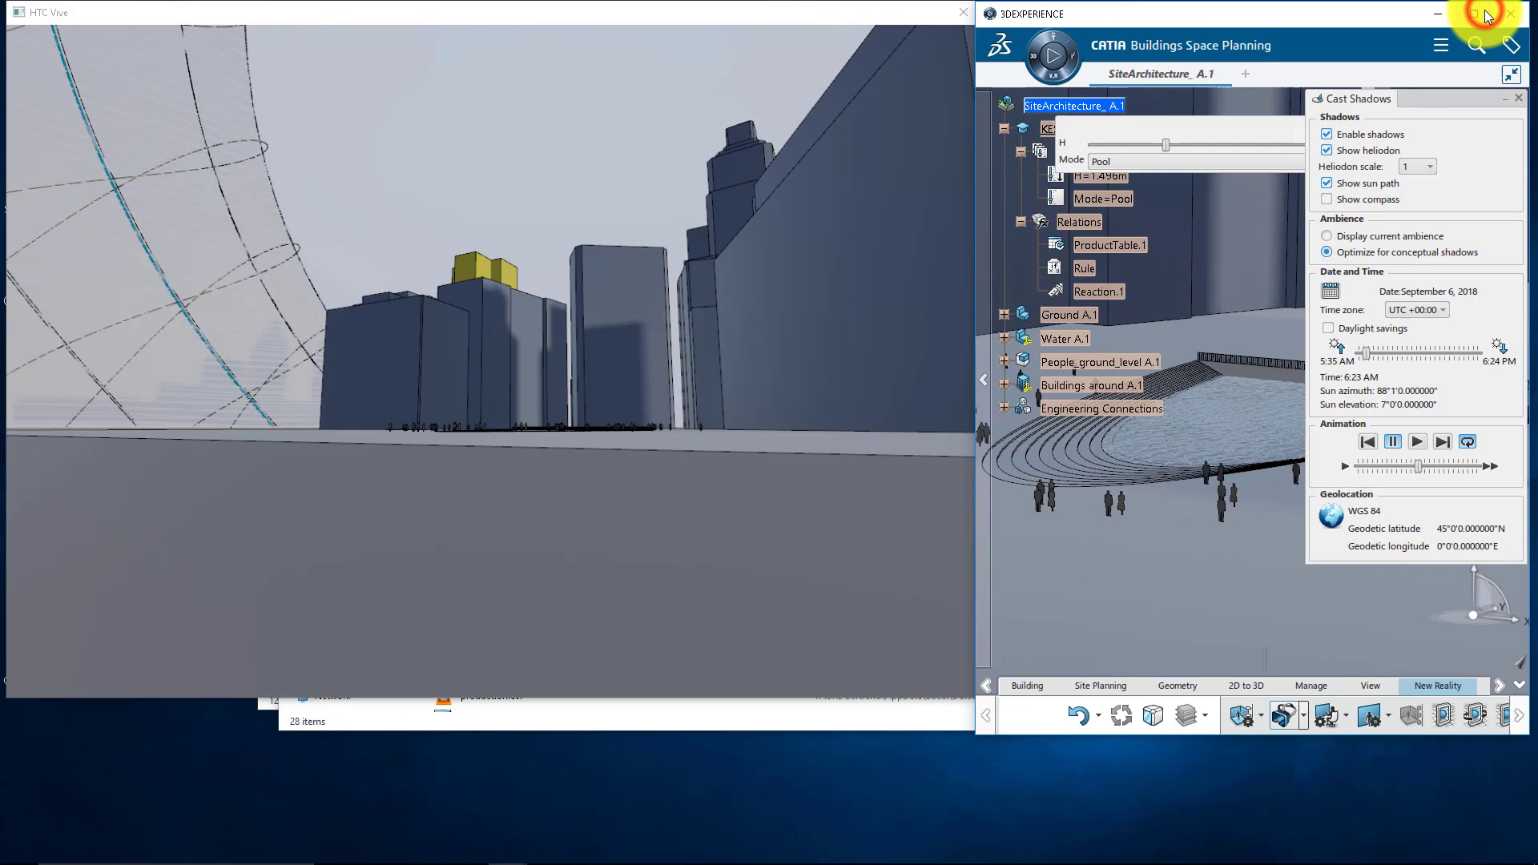
{"action": "left_click_drag", "start_coordinate": [1260, 733], "coordinate": [1259, 855]}
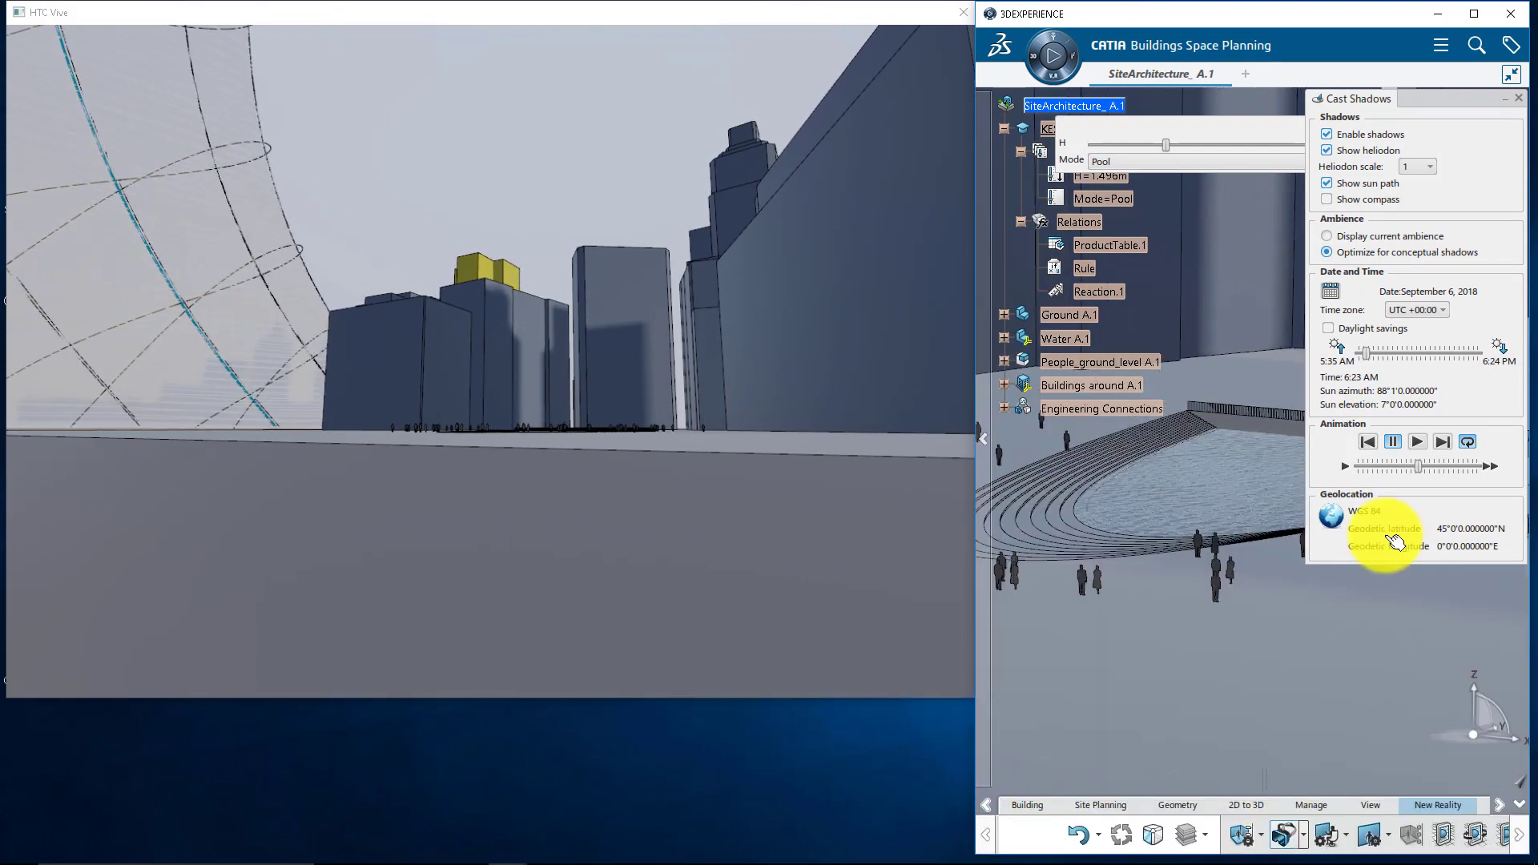
{"action": "left_click", "coordinate": [1255, 132]}
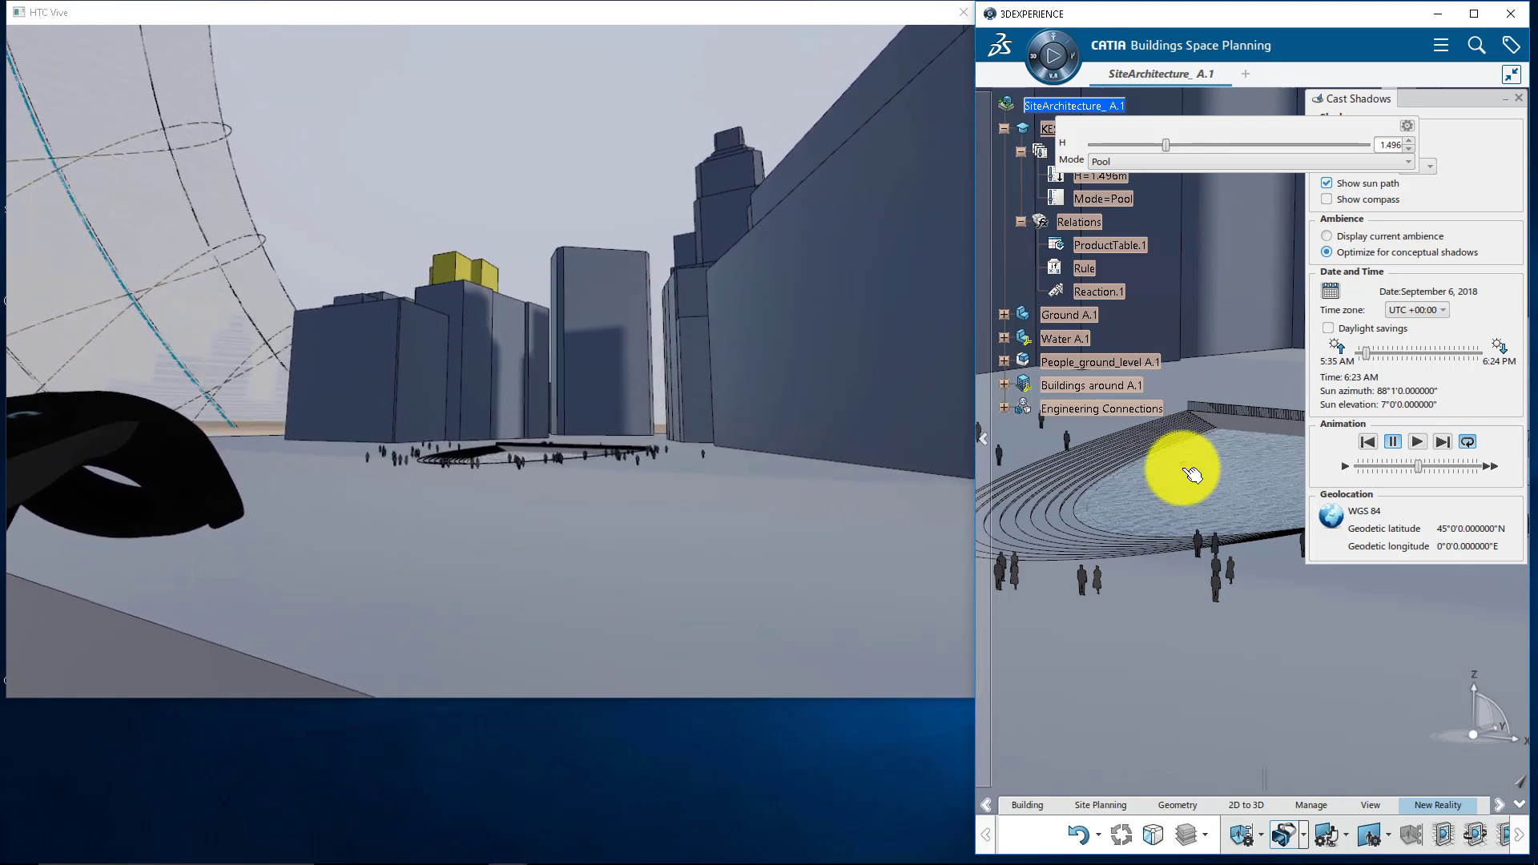
Resume the sun animation and raise the water level H to about 2.12 m while the headset view is running
{"action": "left_click", "coordinate": [1416, 441]}
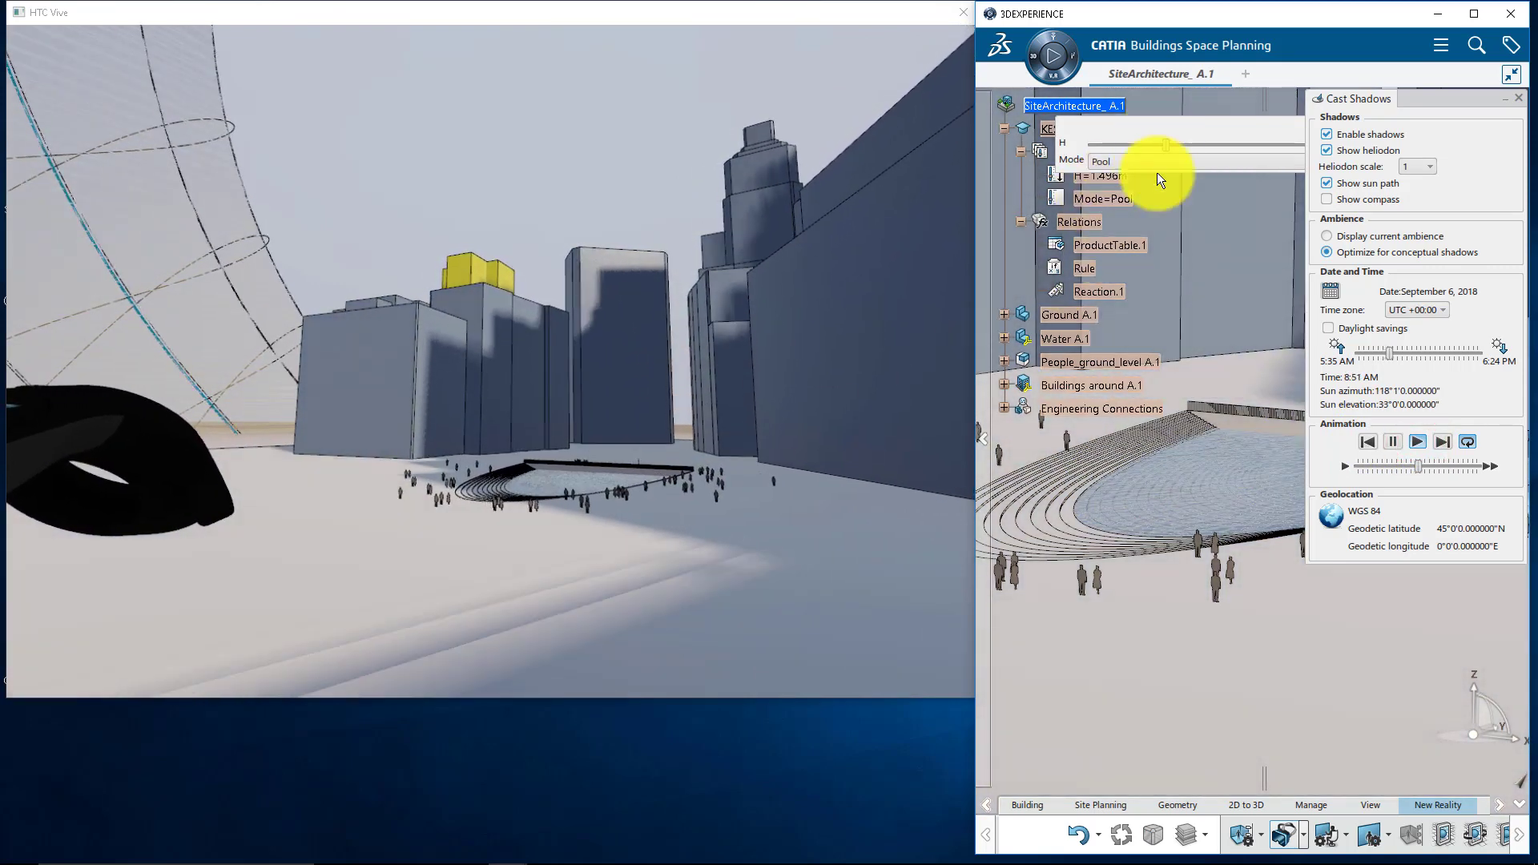
{"action": "left_click", "coordinate": [1167, 144]}
{"action": "left_click_drag", "start_coordinate": [1167, 143], "coordinate": [1199, 141]}
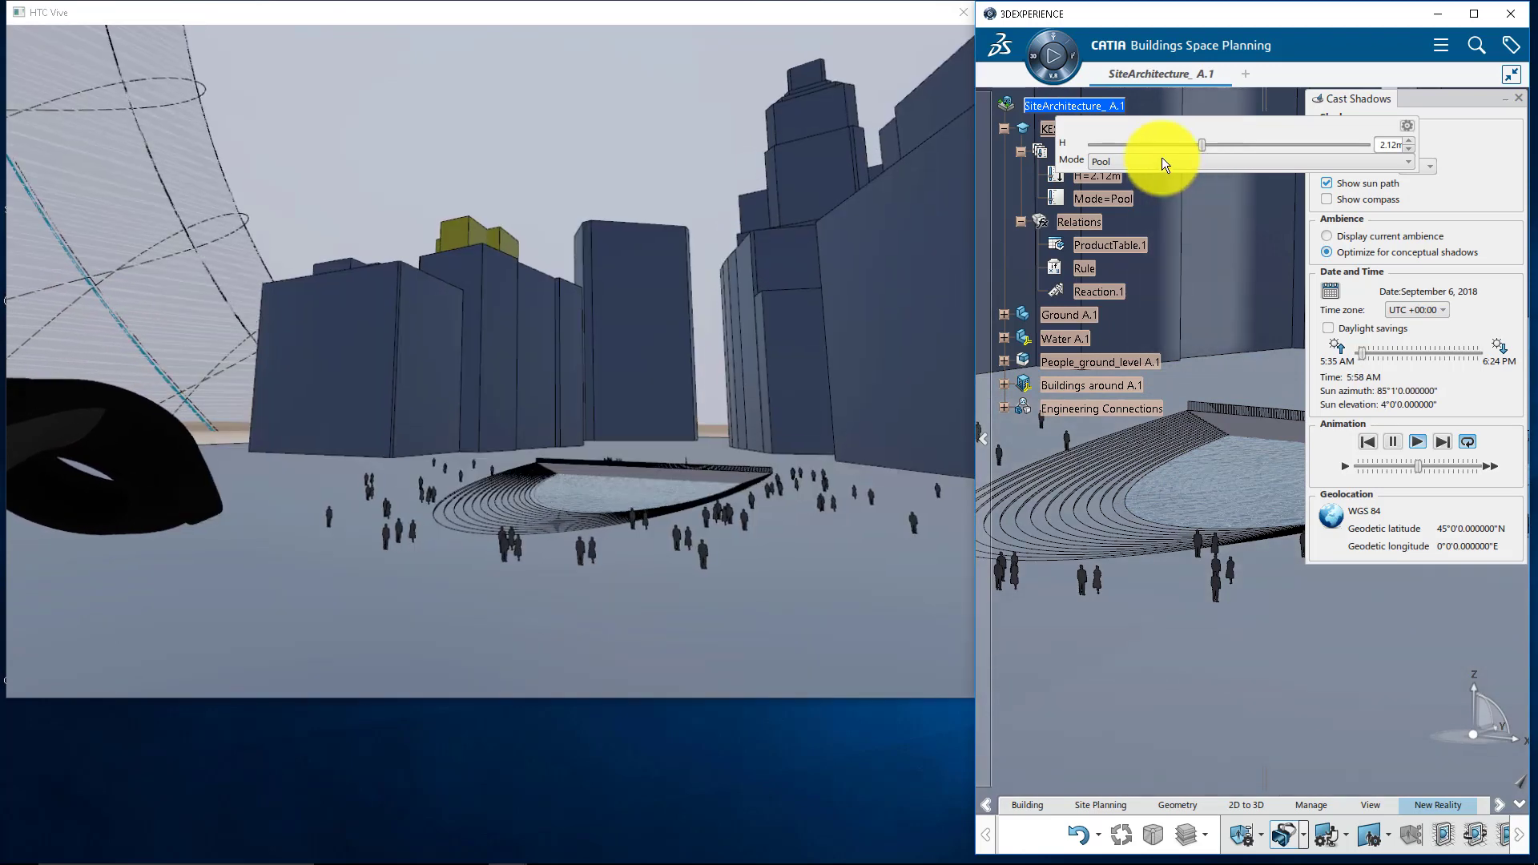
Test the site configurations in the headset view by switching Mode to Concert and back to Pool
{"action": "left_click", "coordinate": [1160, 159]}
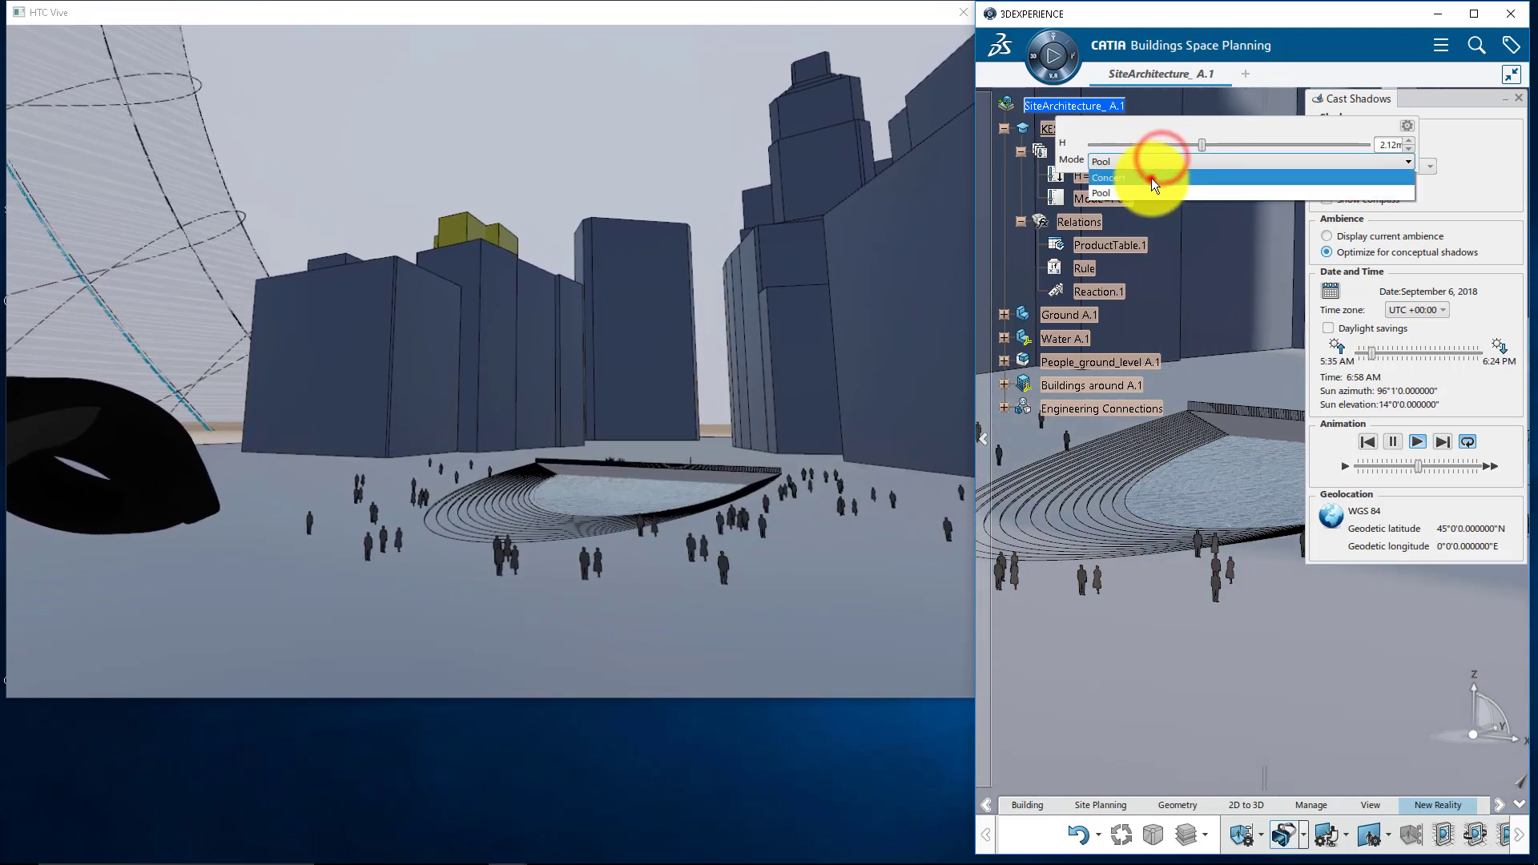
{"action": "left_click", "coordinate": [1154, 178]}
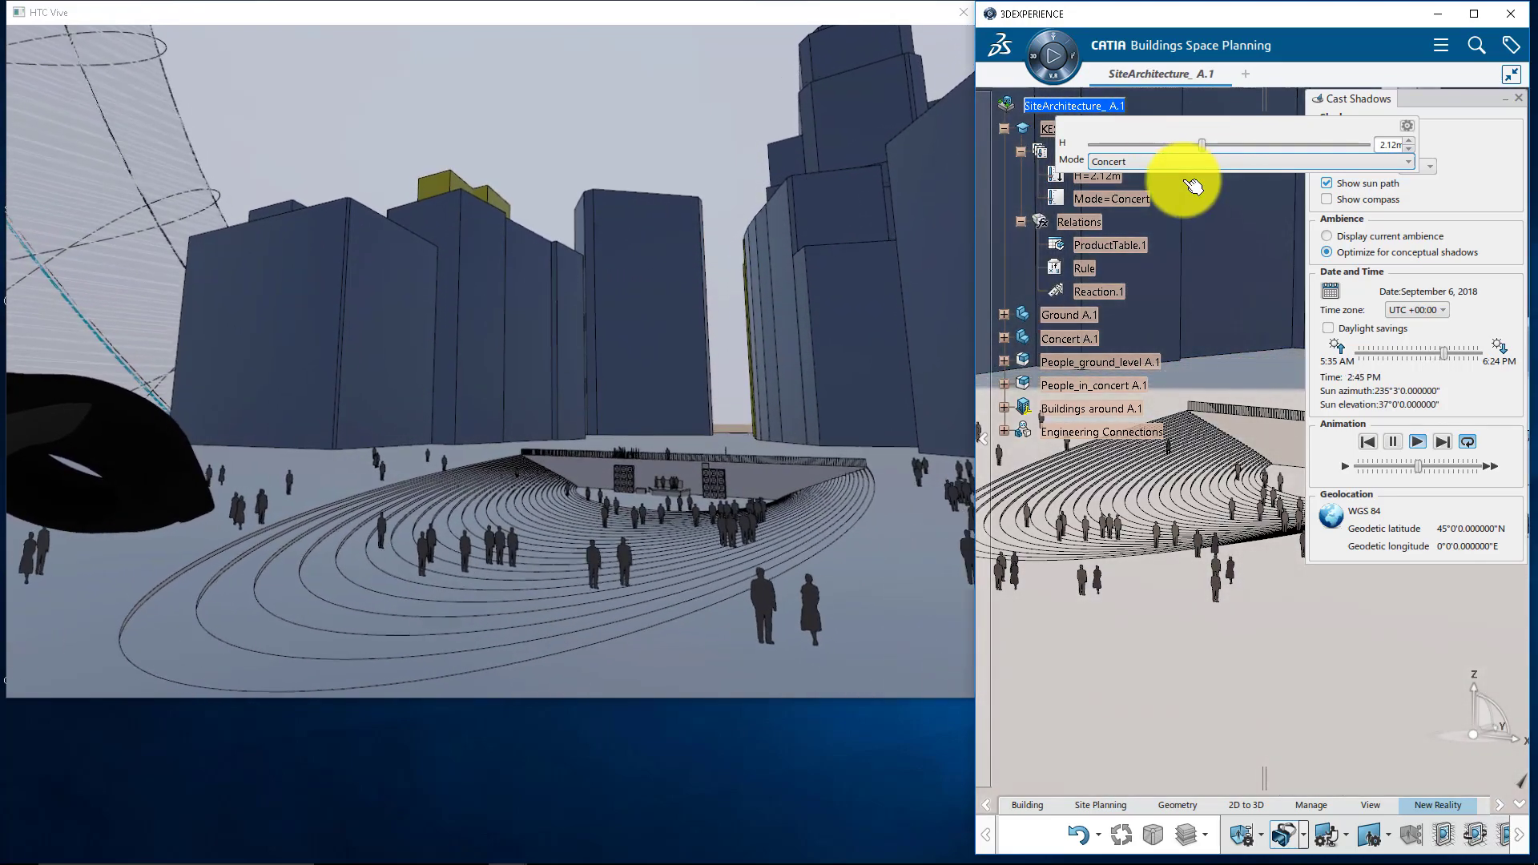
{"action": "left_click", "coordinate": [1194, 160]}
{"action": "left_click", "coordinate": [1162, 199]}
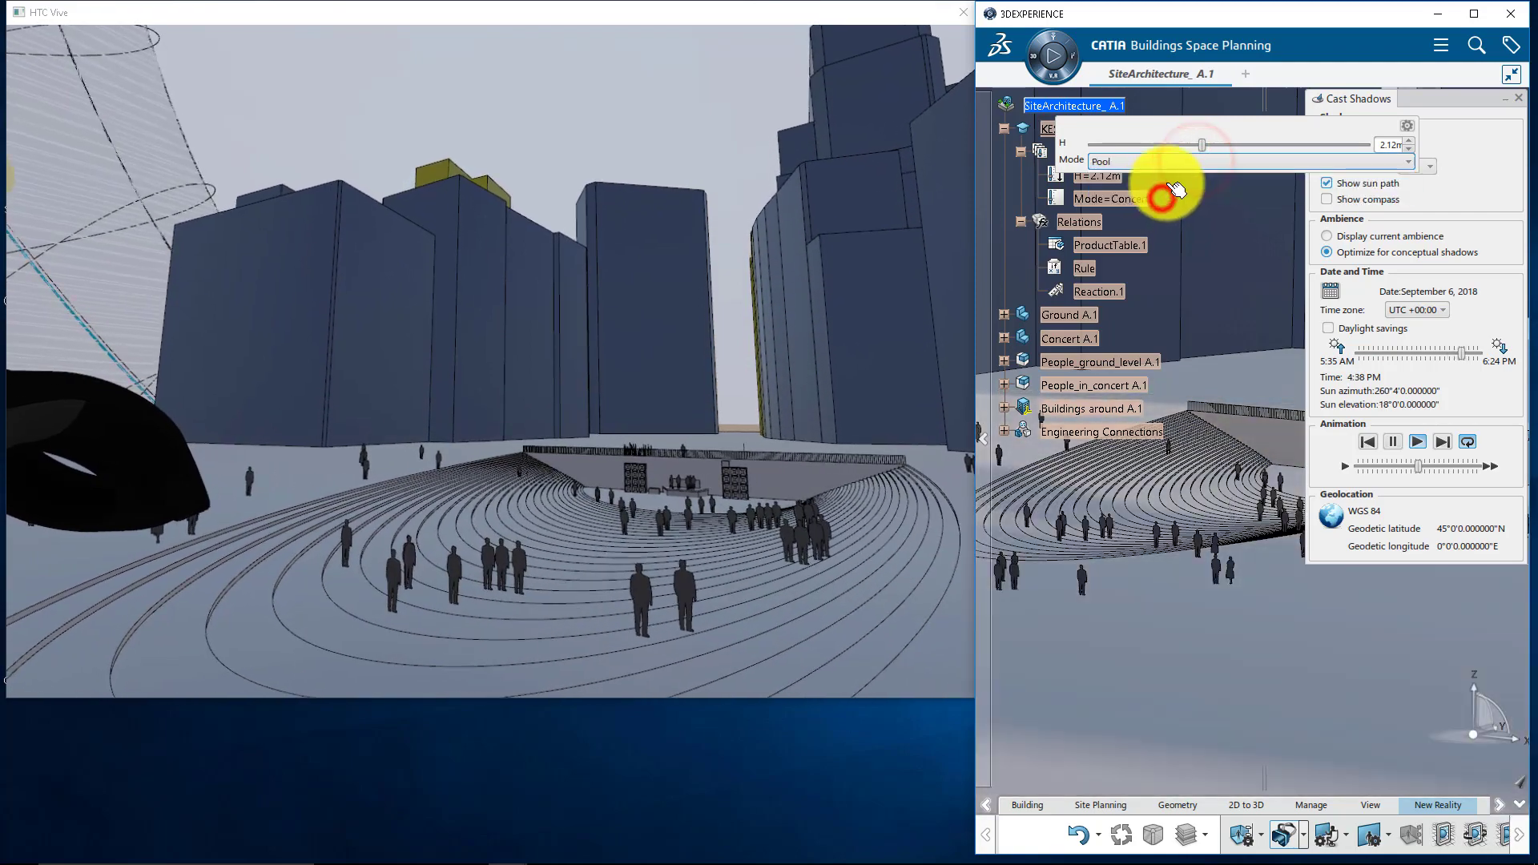